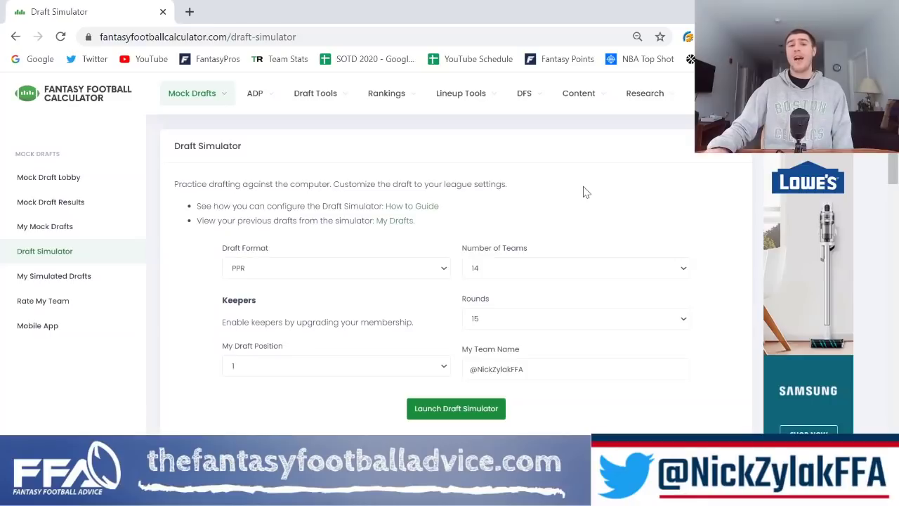
Launch the draft simulator with PPR format, 14 teams, 15 rounds and draft position 1.
{"action": "scroll", "coordinate": [584, 191], "scroll_direction": "down", "scroll_amount": 1}
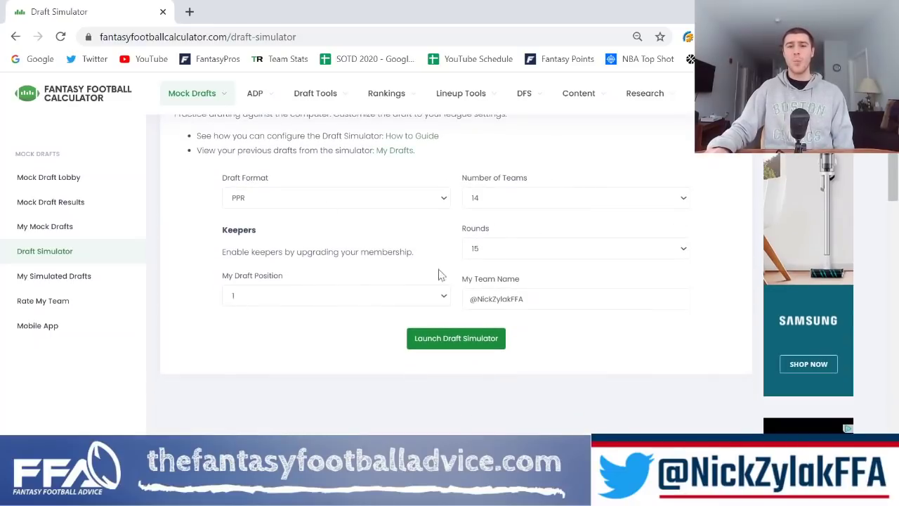
{"action": "left_click", "coordinate": [447, 347]}
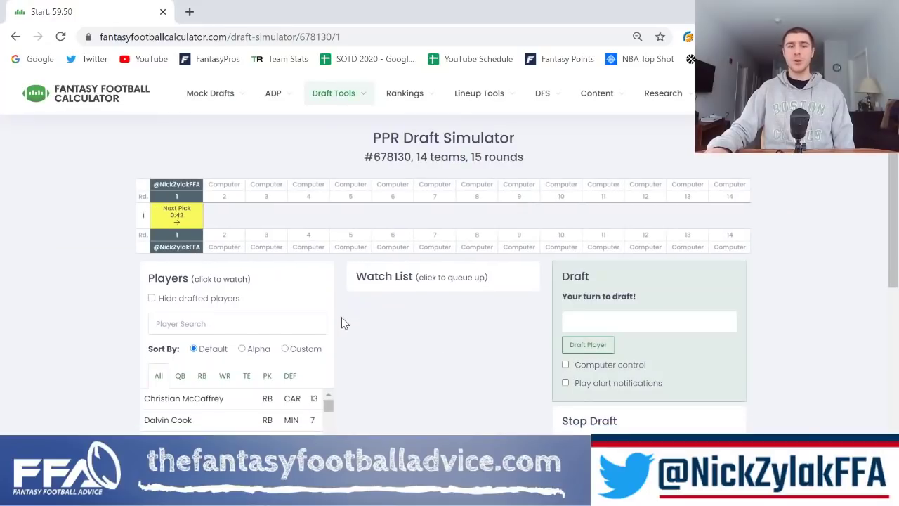
Filter the player list to tight ends, queue Travis Kelce and draft him in round 1.
{"action": "scroll", "coordinate": [351, 302], "scroll_direction": "down", "scroll_amount": 1}
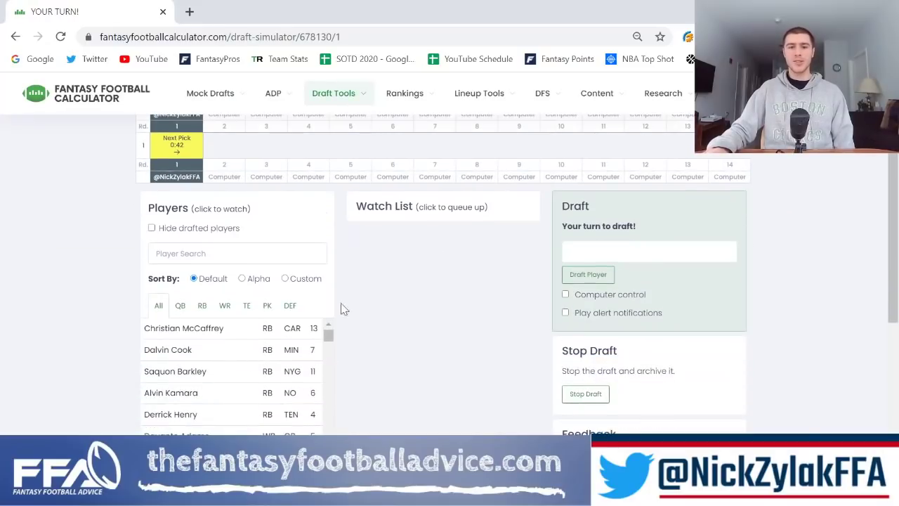
{"action": "left_click", "coordinate": [251, 311]}
{"action": "left_click", "coordinate": [260, 335]}
{"action": "left_click", "coordinate": [393, 234]}
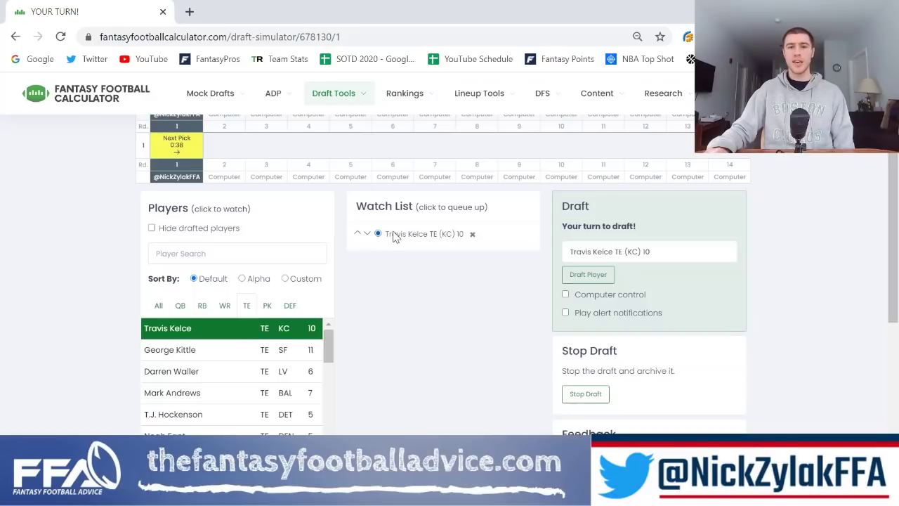
{"action": "left_click", "coordinate": [595, 275]}
{"action": "scroll", "coordinate": [450, 296], "scroll_direction": "up", "scroll_amount": 1}
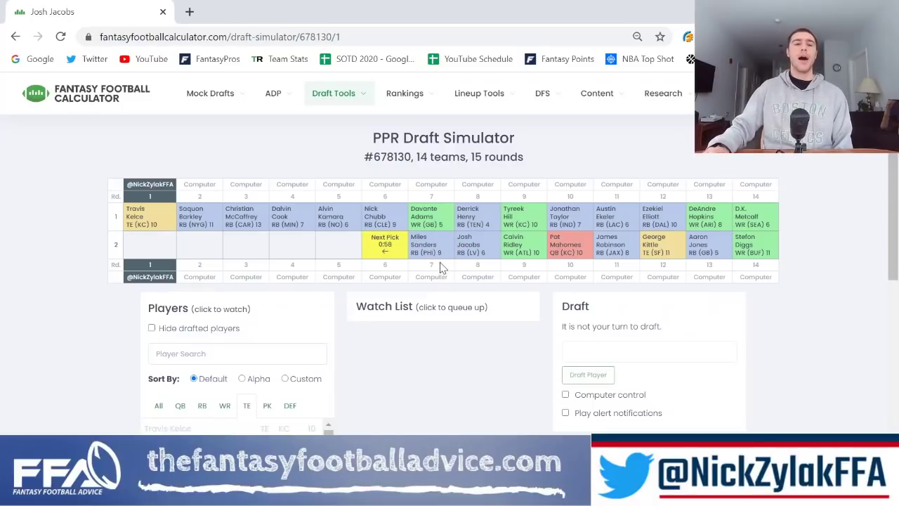
Hide the already drafted players from the player list.
{"action": "scroll", "coordinate": [359, 337], "scroll_direction": "down", "scroll_amount": 2}
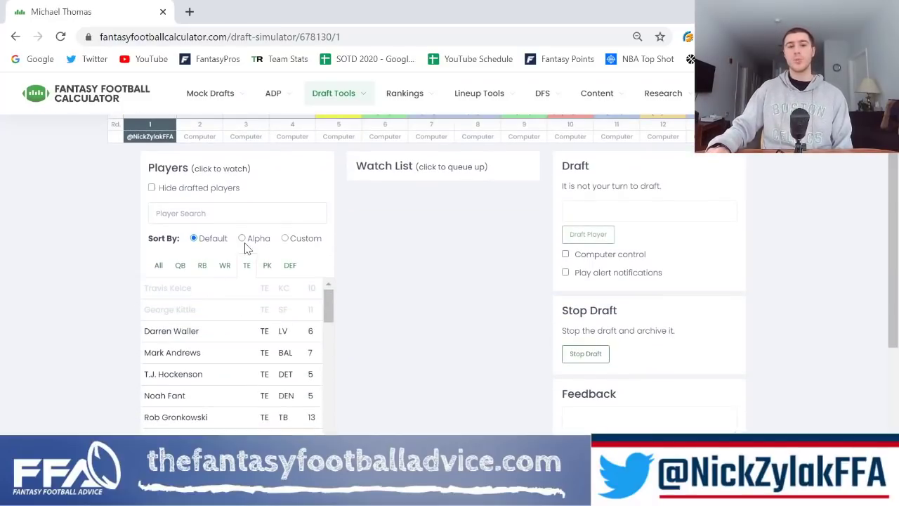
{"action": "left_click", "coordinate": [179, 194]}
{"action": "scroll", "coordinate": [422, 298], "scroll_direction": "up", "scroll_amount": 1}
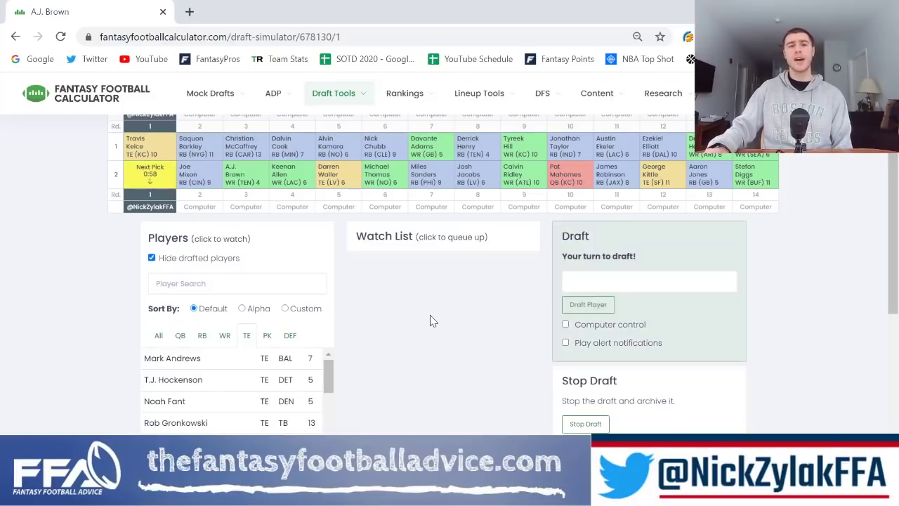
Compare the available running backs and wide receivers against the draft board for the round 2 pick.
{"action": "left_click", "coordinate": [203, 335]}
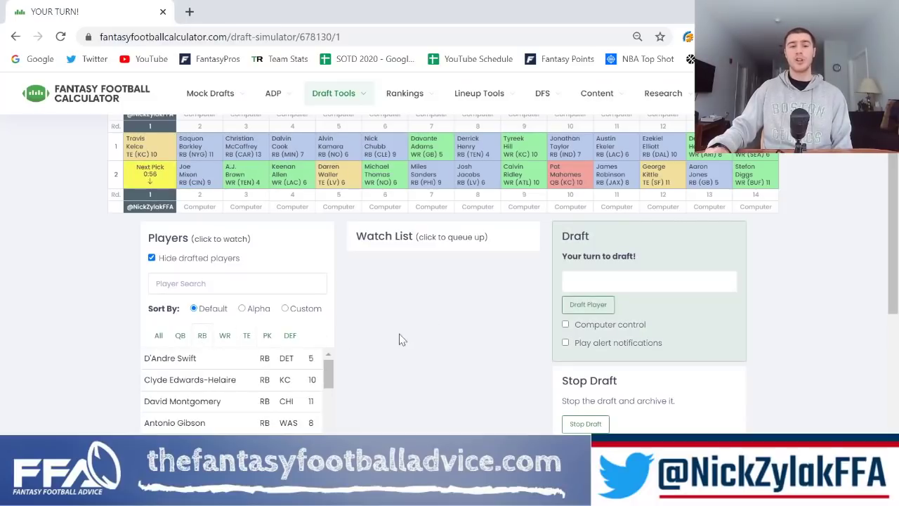
{"action": "scroll", "coordinate": [407, 335], "scroll_direction": "down", "scroll_amount": 1}
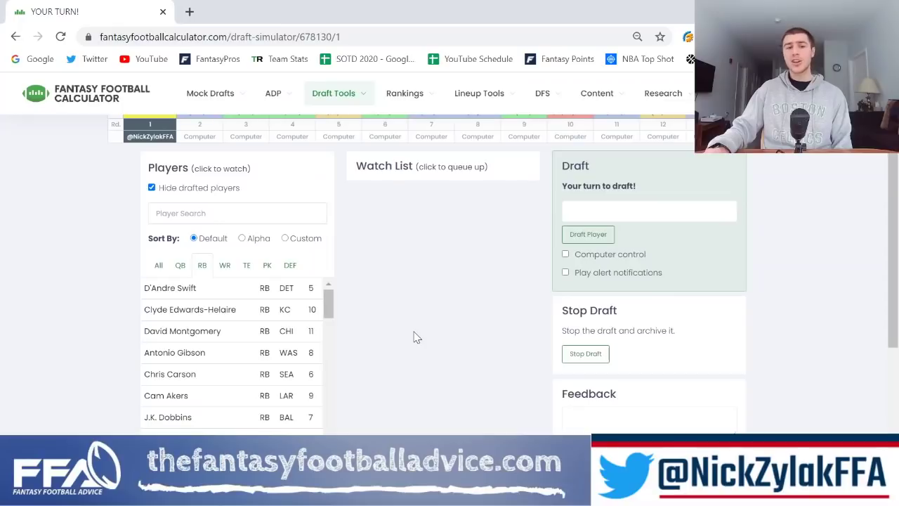
{"action": "scroll", "coordinate": [415, 337], "scroll_direction": "up", "scroll_amount": 1}
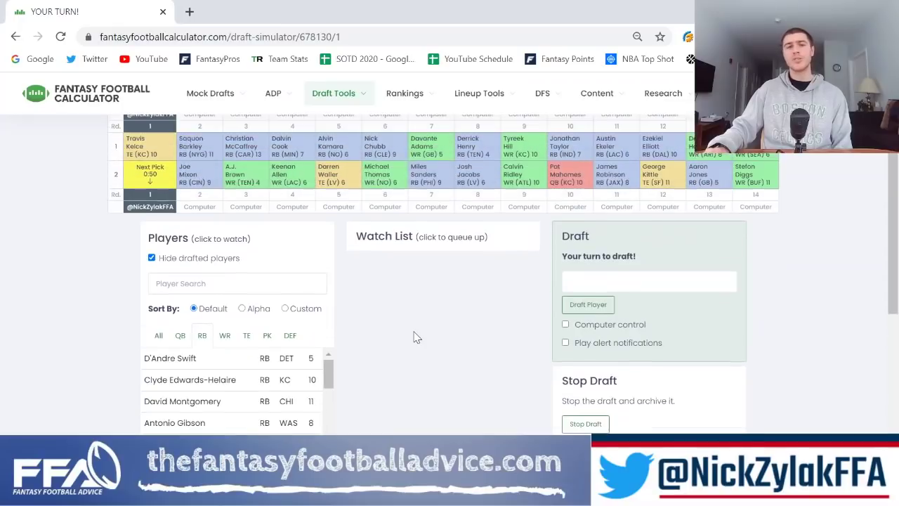
{"action": "left_click", "coordinate": [225, 337]}
{"action": "scroll", "coordinate": [383, 329], "scroll_direction": "down", "scroll_amount": 1}
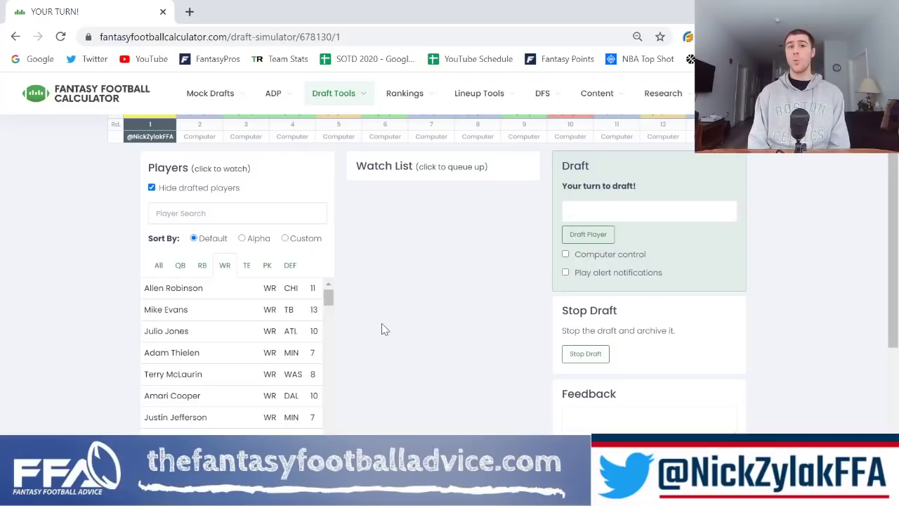
{"action": "scroll", "coordinate": [384, 328], "scroll_direction": "up", "scroll_amount": 2}
{"action": "scroll", "coordinate": [383, 329], "scroll_direction": "down", "scroll_amount": 2}
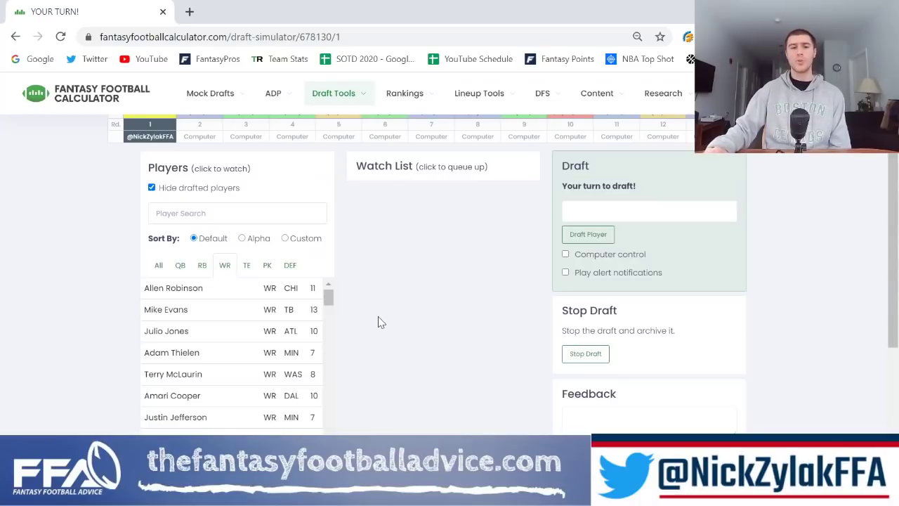
{"action": "scroll", "coordinate": [274, 361], "scroll_direction": "down", "scroll_amount": 2}
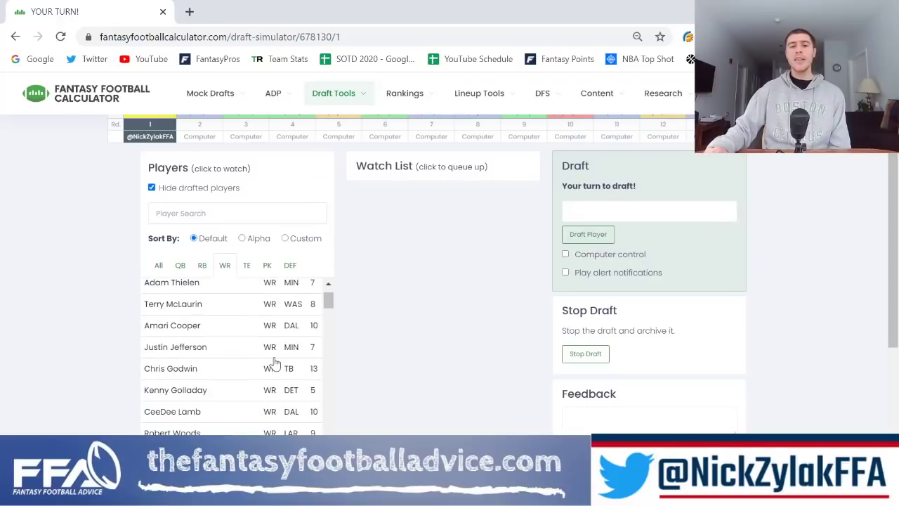
{"action": "scroll", "coordinate": [276, 361], "scroll_direction": "up", "scroll_amount": 2}
{"action": "scroll", "coordinate": [426, 344], "scroll_direction": "up", "scroll_amount": 2}
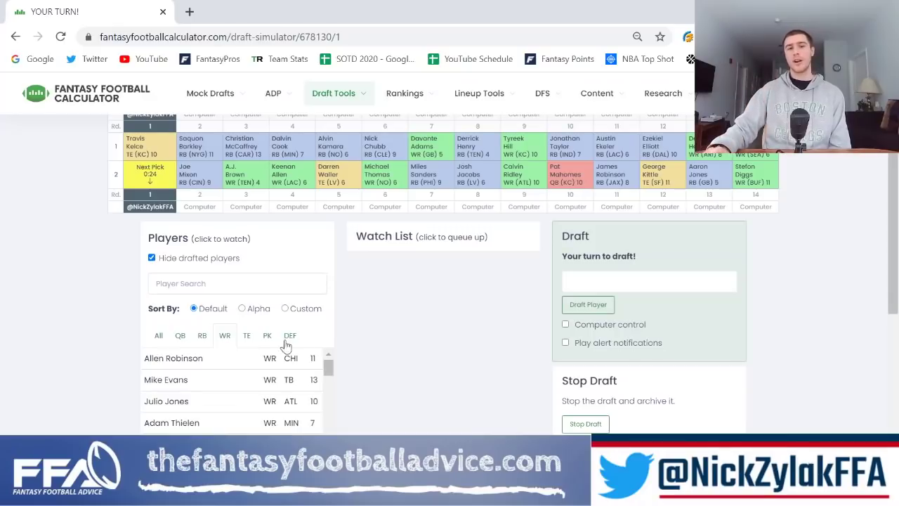
Return to the running backs, queue D'Andre Swift and draft him in round 2.
{"action": "left_click", "coordinate": [203, 338]}
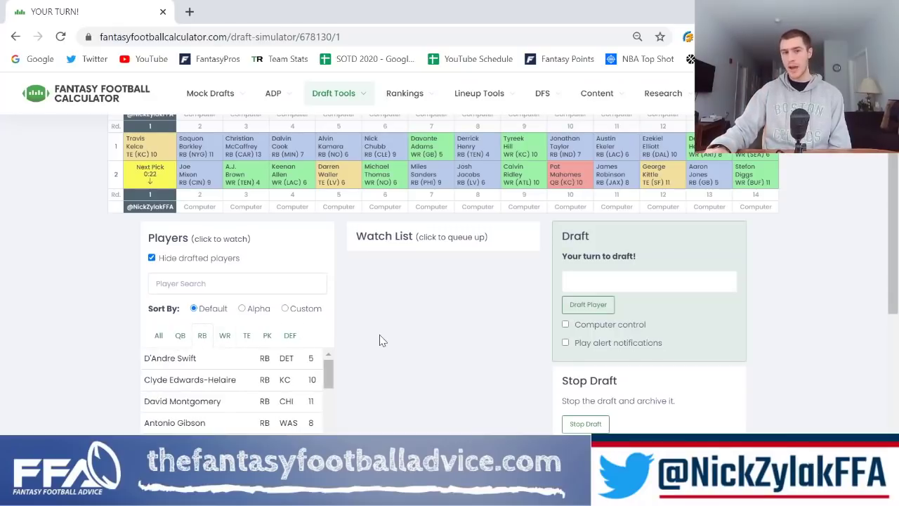
{"action": "scroll", "coordinate": [351, 343], "scroll_direction": "down", "scroll_amount": 1}
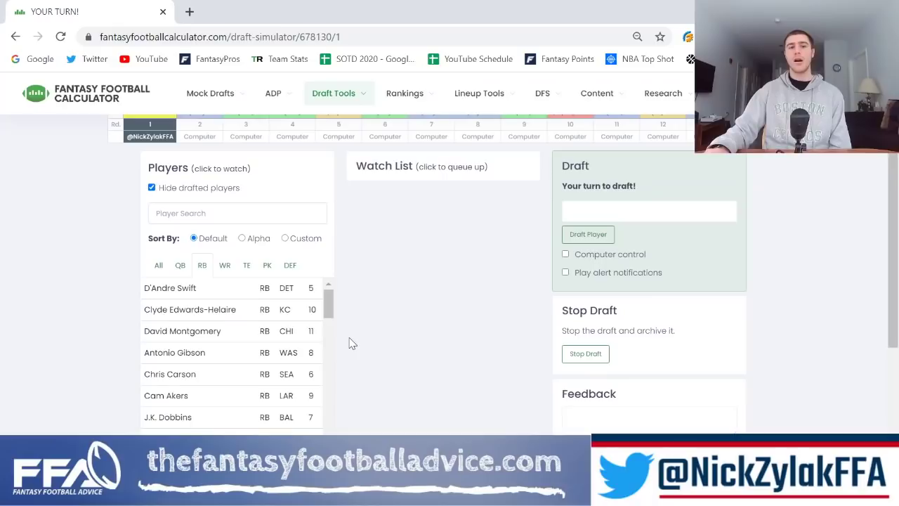
{"action": "left_click", "coordinate": [275, 298]}
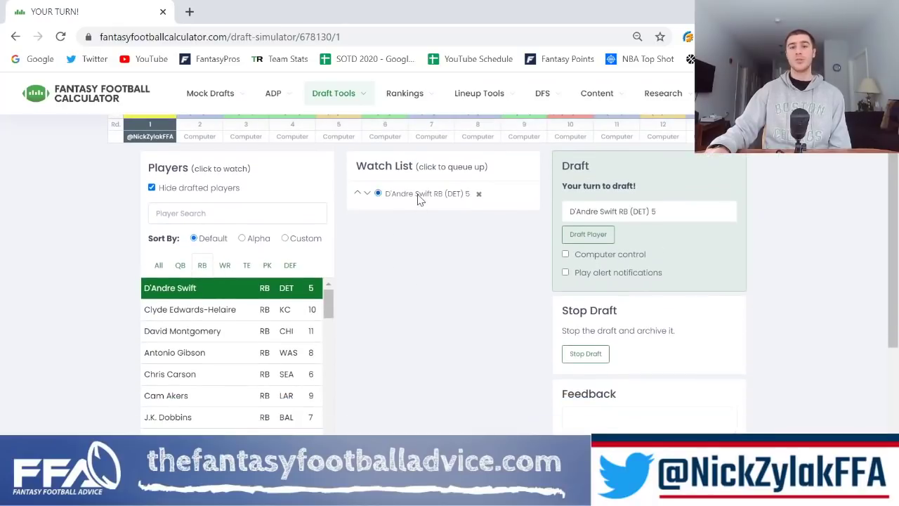
{"action": "scroll", "coordinate": [534, 281], "scroll_direction": "up", "scroll_amount": 1}
{"action": "left_click", "coordinate": [588, 305]}
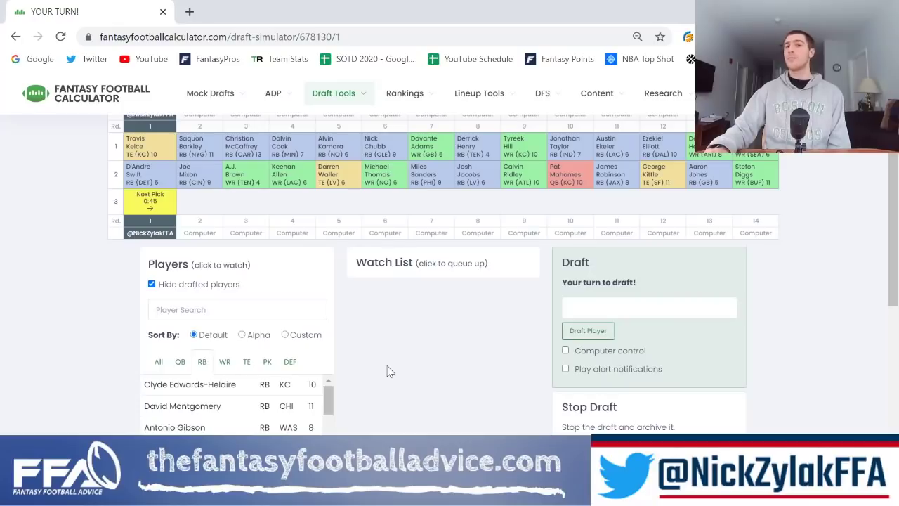
Examine the remaining running backs and wide receivers as candidates for the round 3 pick.
{"action": "scroll", "coordinate": [390, 372], "scroll_direction": "down", "scroll_amount": 1}
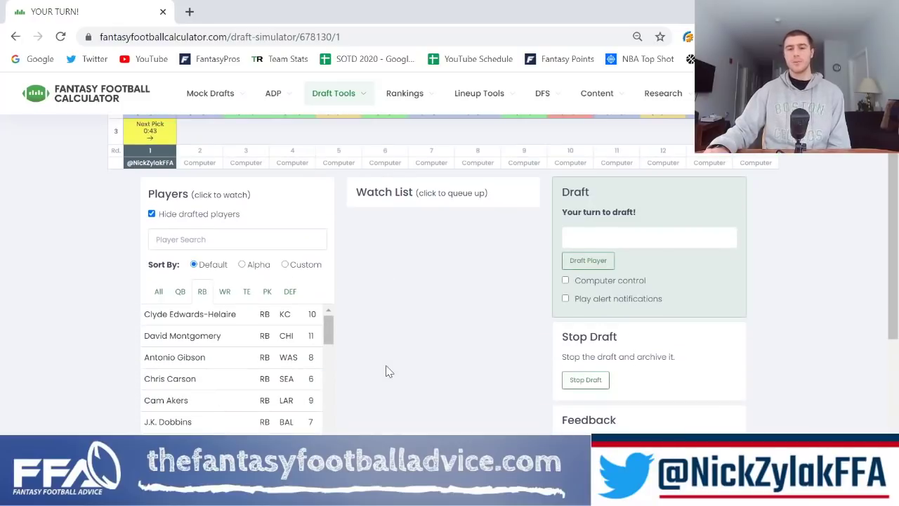
{"action": "scroll", "coordinate": [385, 371], "scroll_direction": "down", "scroll_amount": 1}
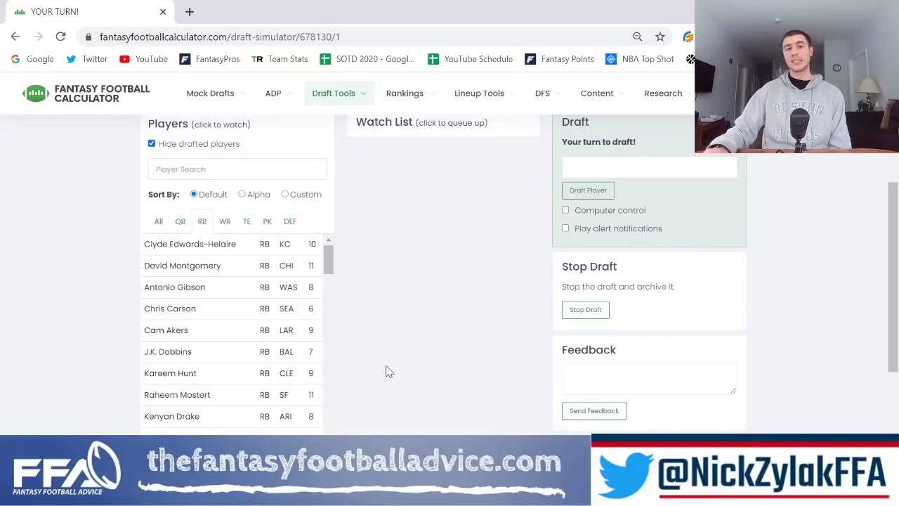
{"action": "scroll", "coordinate": [386, 371], "scroll_direction": "up", "scroll_amount": 1}
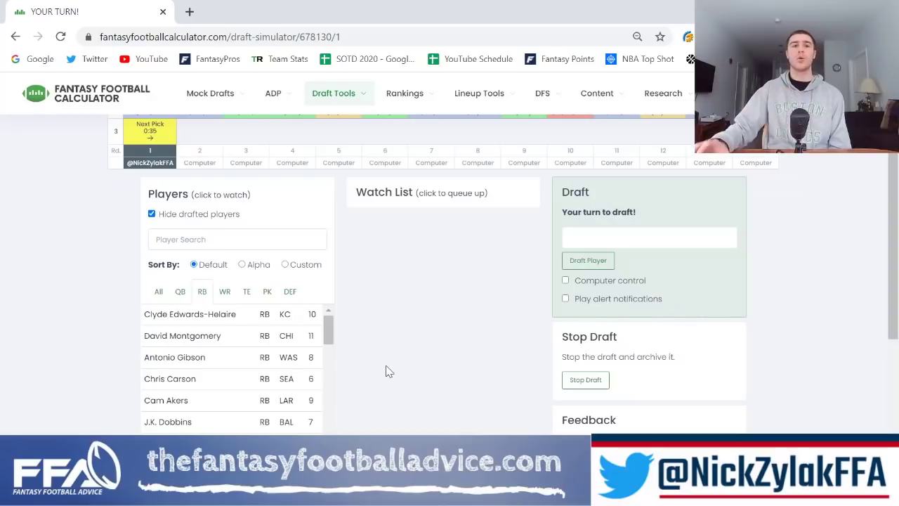
{"action": "scroll", "coordinate": [385, 372], "scroll_direction": "up", "scroll_amount": 1}
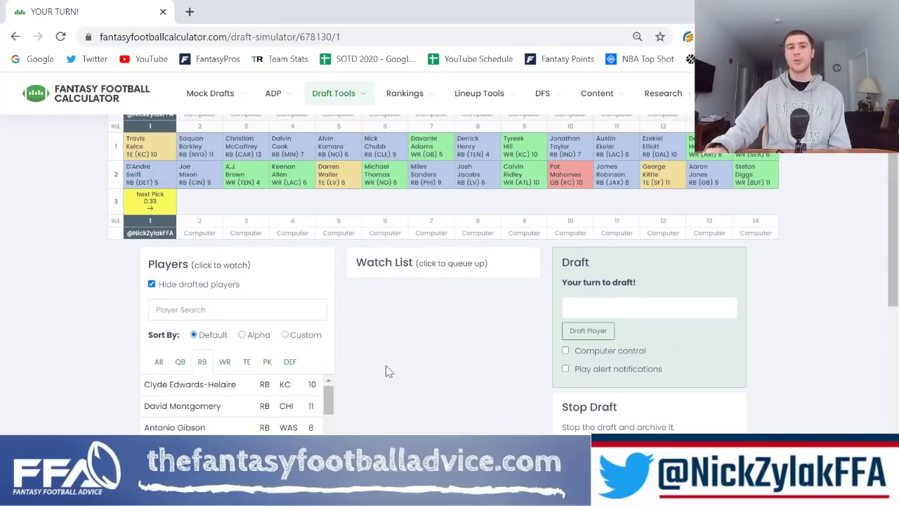
{"action": "scroll", "coordinate": [386, 371], "scroll_direction": "down", "scroll_amount": 1}
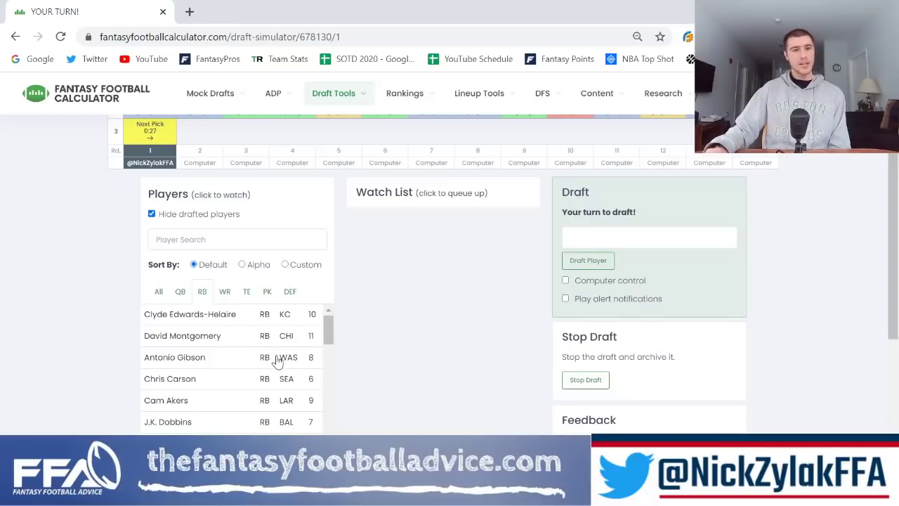
{"action": "scroll", "coordinate": [331, 341], "scroll_direction": "up", "scroll_amount": 1}
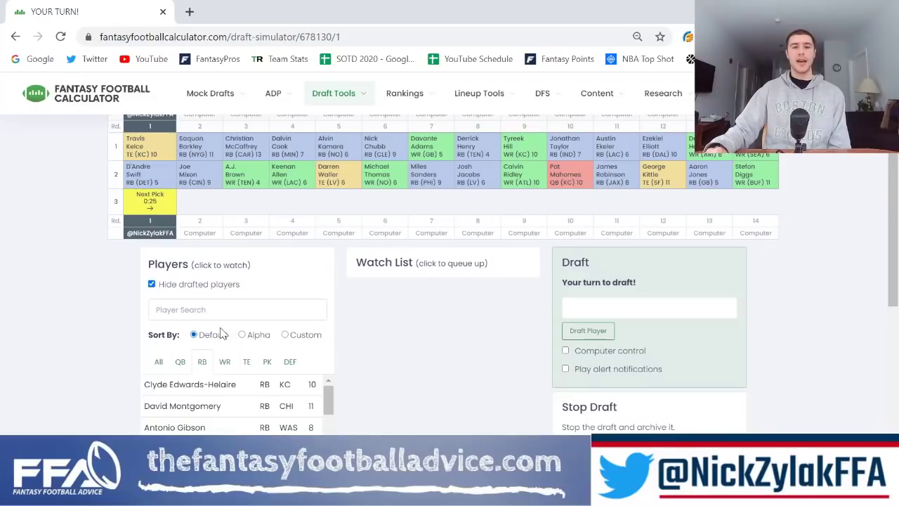
{"action": "left_click", "coordinate": [223, 362]}
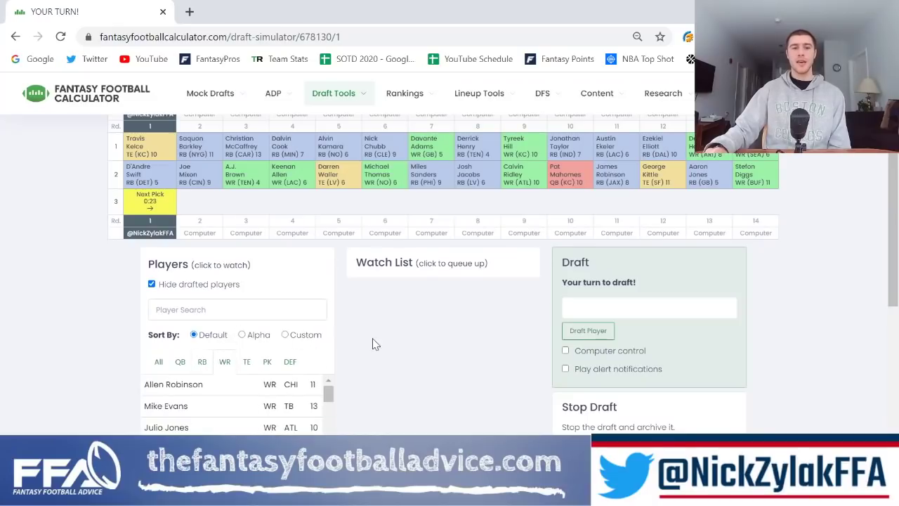
{"action": "scroll", "coordinate": [334, 336], "scroll_direction": "down", "scroll_amount": 1}
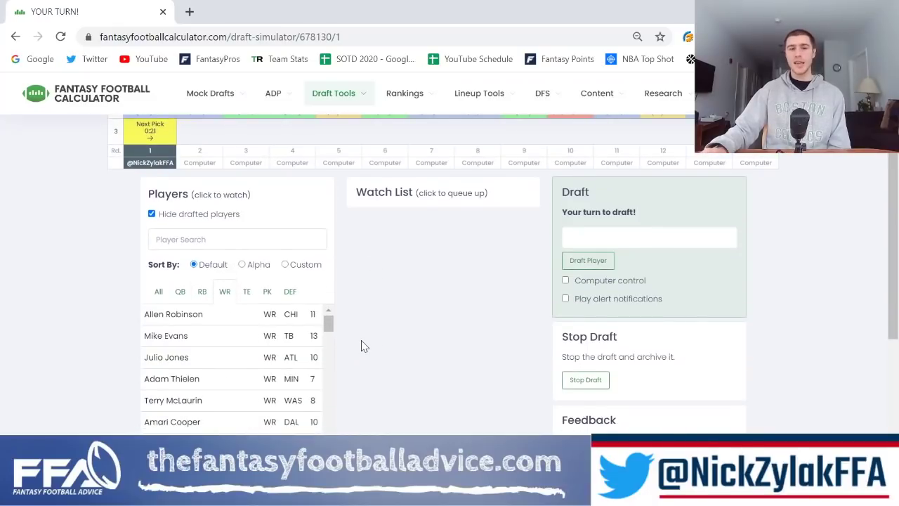
{"action": "scroll", "coordinate": [377, 337], "scroll_direction": "down", "scroll_amount": 1}
{"action": "scroll", "coordinate": [281, 382], "scroll_direction": "down", "scroll_amount": 2}
{"action": "scroll", "coordinate": [281, 380], "scroll_direction": "down", "scroll_amount": 3}
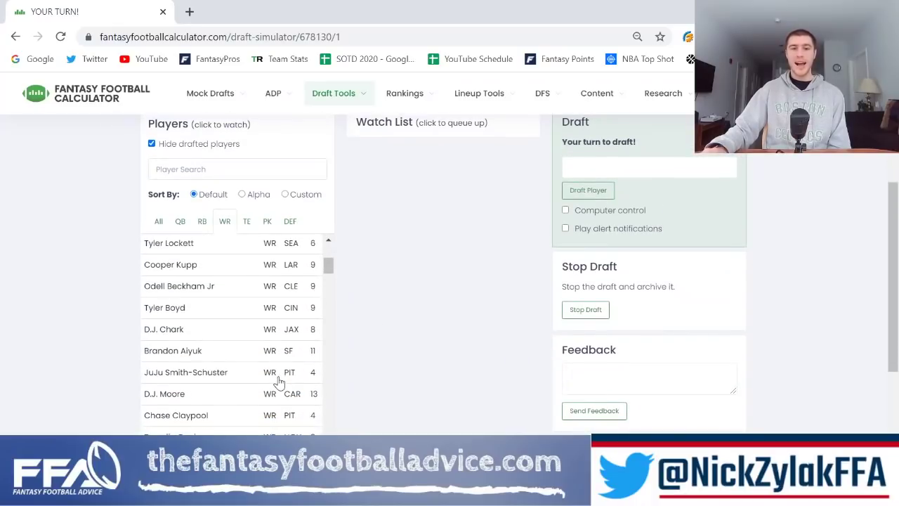
{"action": "scroll", "coordinate": [279, 381], "scroll_direction": "up", "scroll_amount": 5}
{"action": "scroll", "coordinate": [343, 345], "scroll_direction": "up", "scroll_amount": 1}
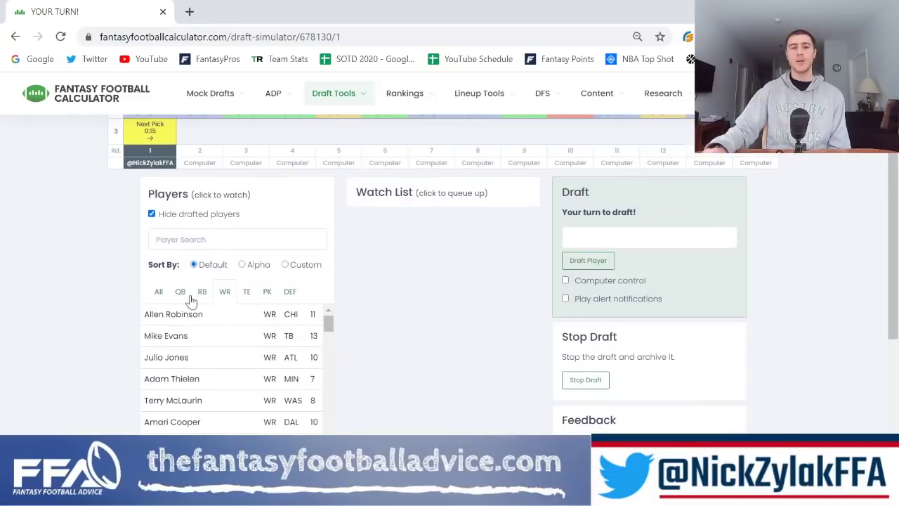
Filter the player list to running backs, queue Cam Akers and draft him in round 3.
{"action": "left_click", "coordinate": [202, 292]}
{"action": "scroll", "coordinate": [358, 337], "scroll_direction": "up", "scroll_amount": 1}
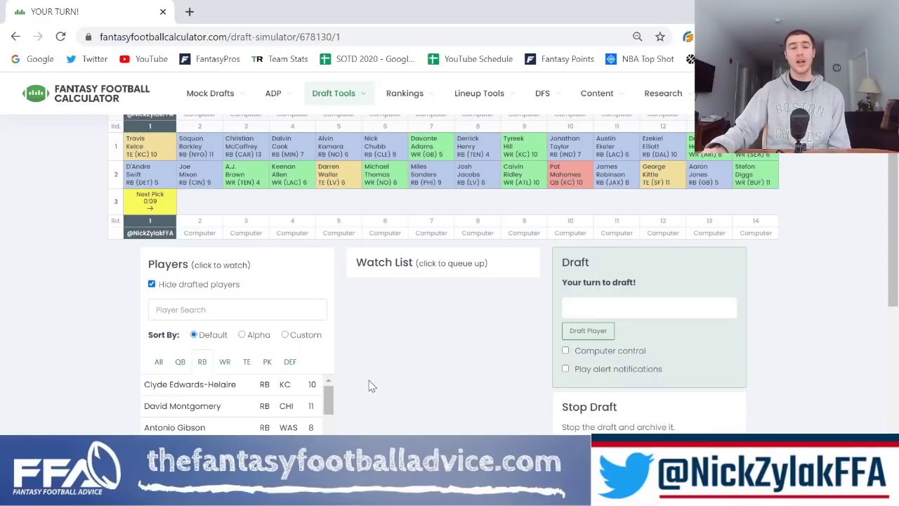
{"action": "scroll", "coordinate": [371, 386], "scroll_direction": "down", "scroll_amount": 1}
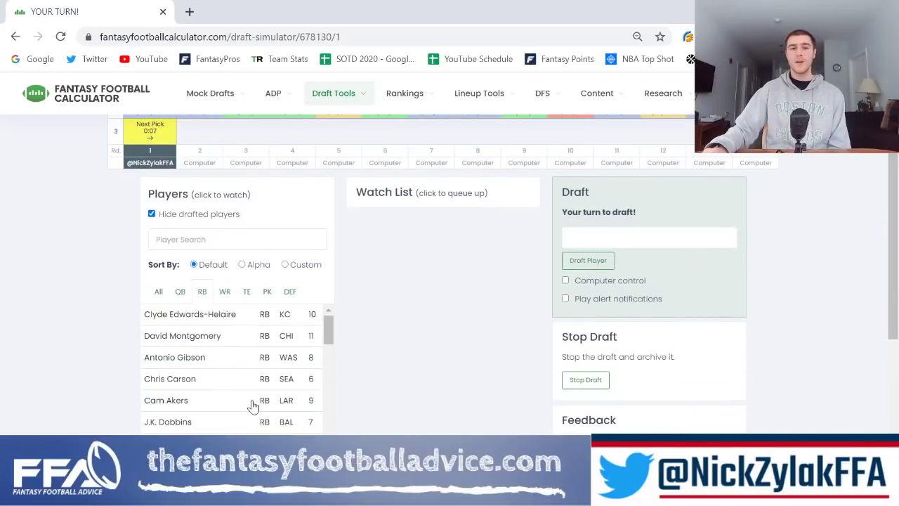
{"action": "left_click", "coordinate": [253, 406]}
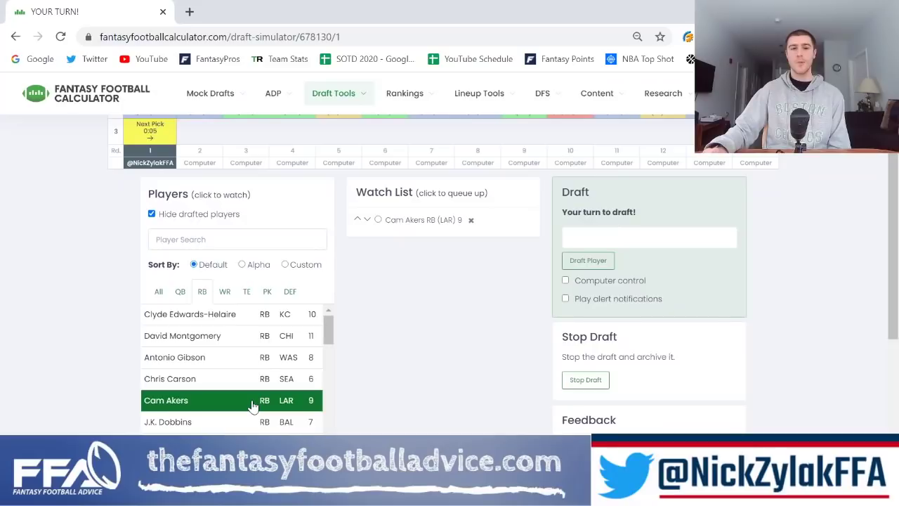
{"action": "left_click", "coordinate": [391, 221]}
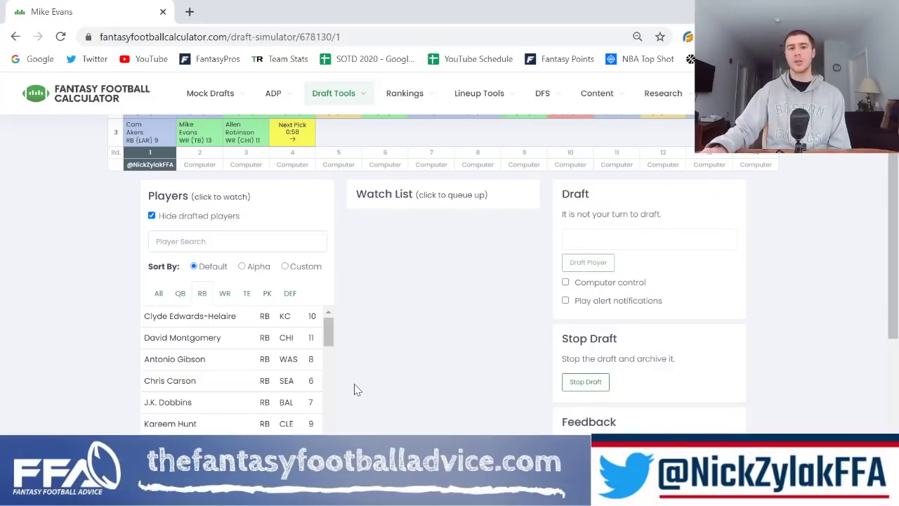
{"action": "scroll", "coordinate": [355, 390], "scroll_direction": "up", "scroll_amount": 2}
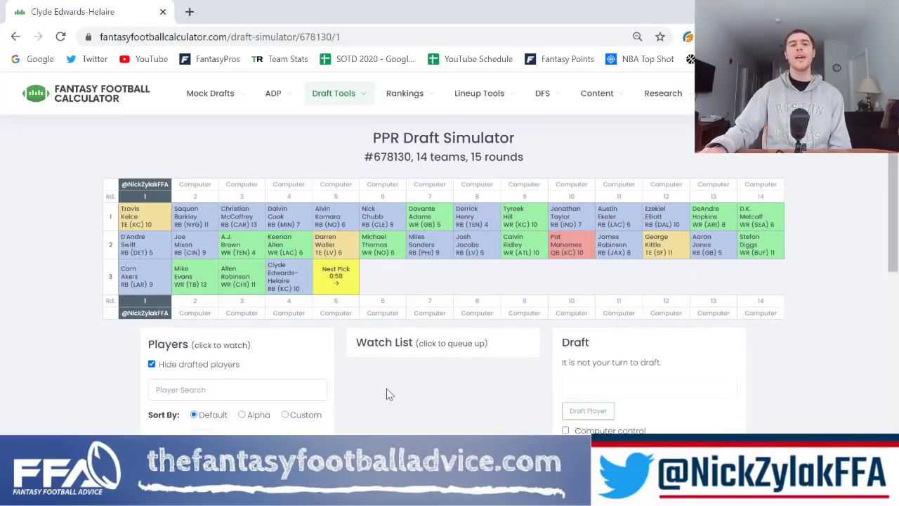
Check the remaining running backs, then filter to wide receivers and compare the candidates with the draft board for the round 4 pick.
{"action": "scroll", "coordinate": [370, 410], "scroll_direction": "down", "scroll_amount": 1}
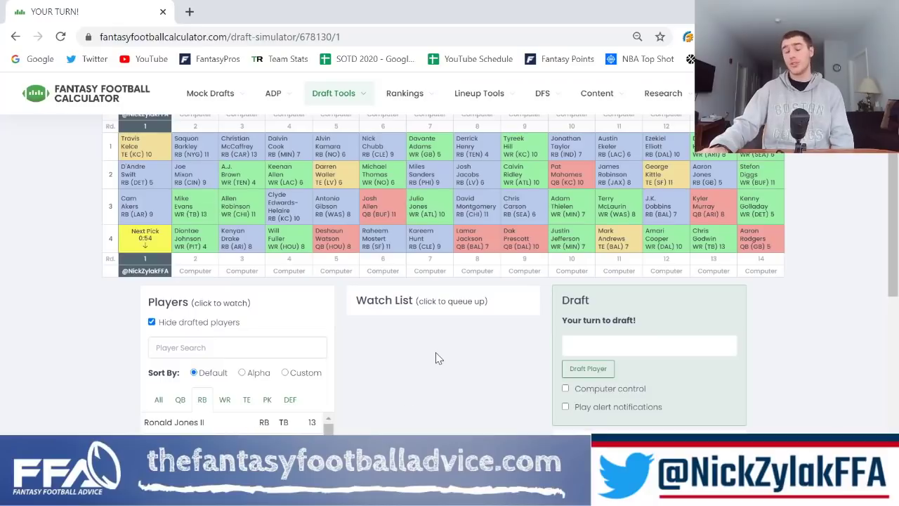
{"action": "scroll", "coordinate": [424, 356], "scroll_direction": "down", "scroll_amount": 1}
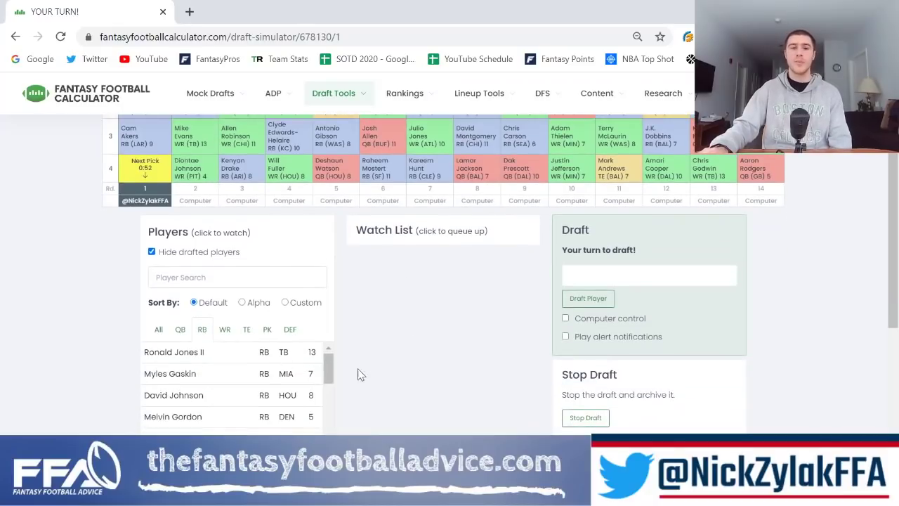
{"action": "scroll", "coordinate": [377, 369], "scroll_direction": "down", "scroll_amount": 1}
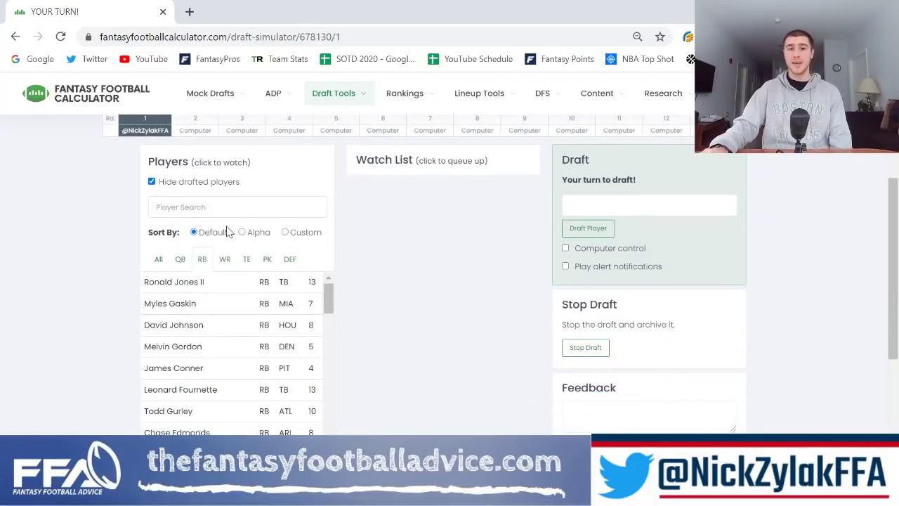
{"action": "left_click", "coordinate": [225, 262]}
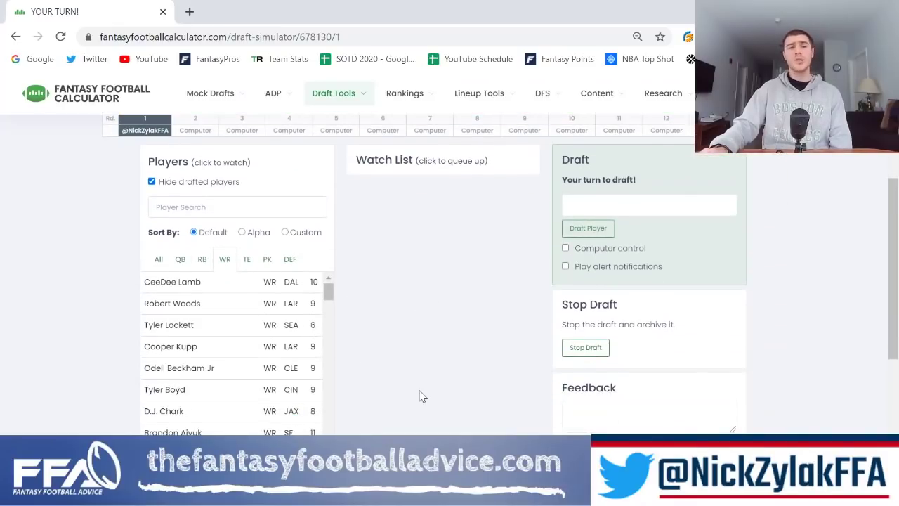
{"action": "scroll", "coordinate": [419, 395], "scroll_direction": "down", "scroll_amount": 1}
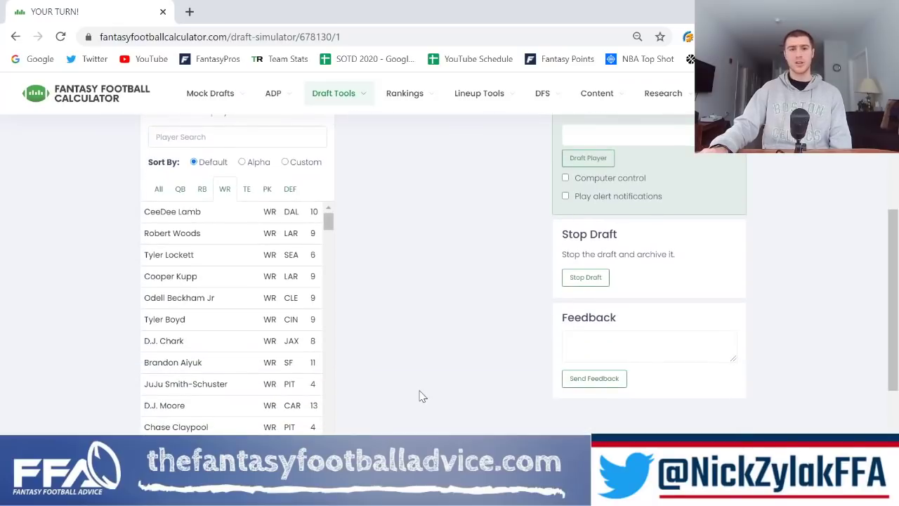
{"action": "scroll", "coordinate": [419, 396], "scroll_direction": "down", "scroll_amount": 1}
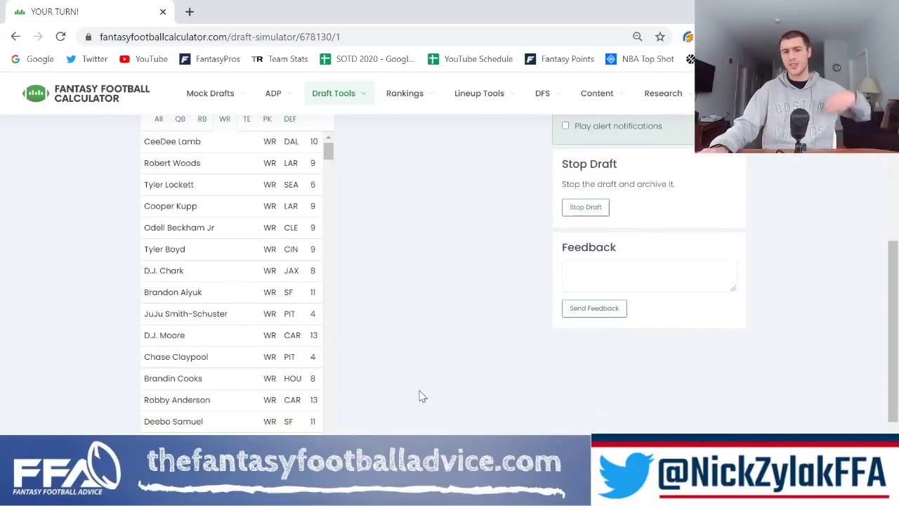
{"action": "scroll", "coordinate": [419, 395], "scroll_direction": "up", "scroll_amount": 3}
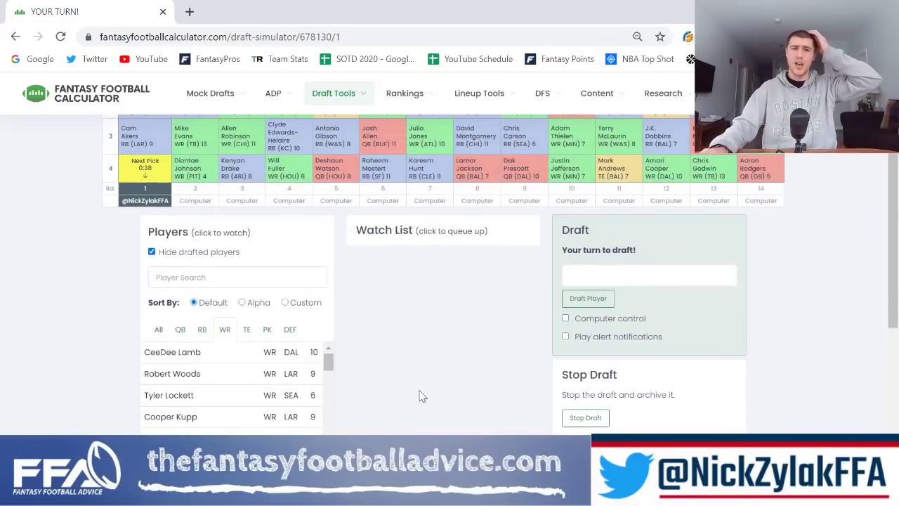
{"action": "scroll", "coordinate": [419, 396], "scroll_direction": "down", "scroll_amount": 1}
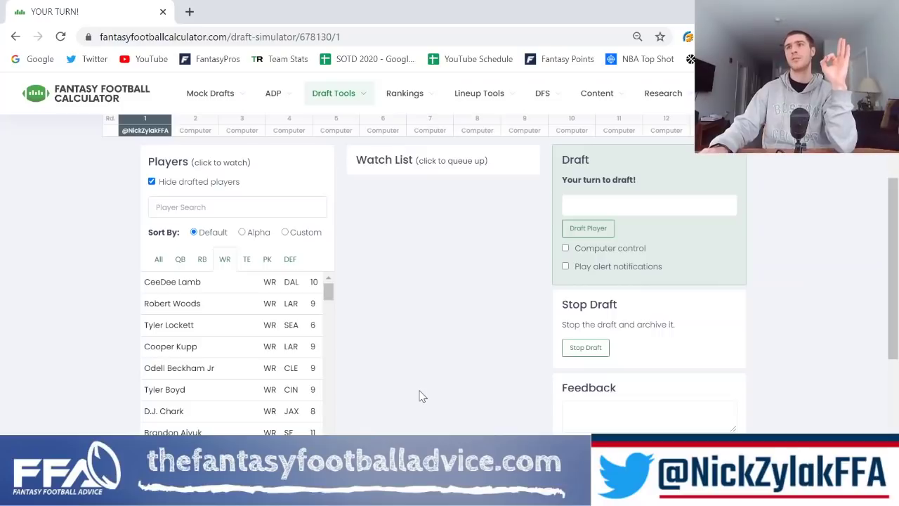
{"action": "scroll", "coordinate": [420, 396], "scroll_direction": "up", "scroll_amount": 2}
{"action": "scroll", "coordinate": [419, 397], "scroll_direction": "down", "scroll_amount": 2}
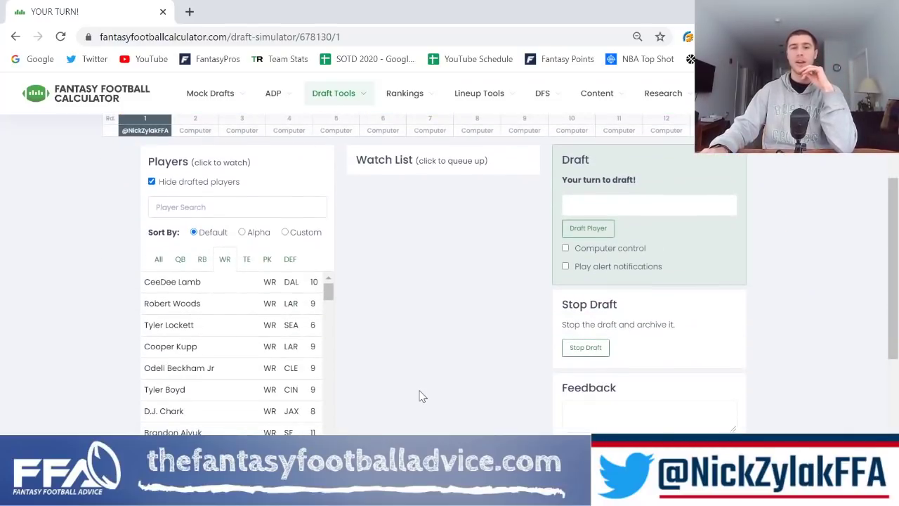
{"action": "scroll", "coordinate": [381, 394], "scroll_direction": "up", "scroll_amount": 1}
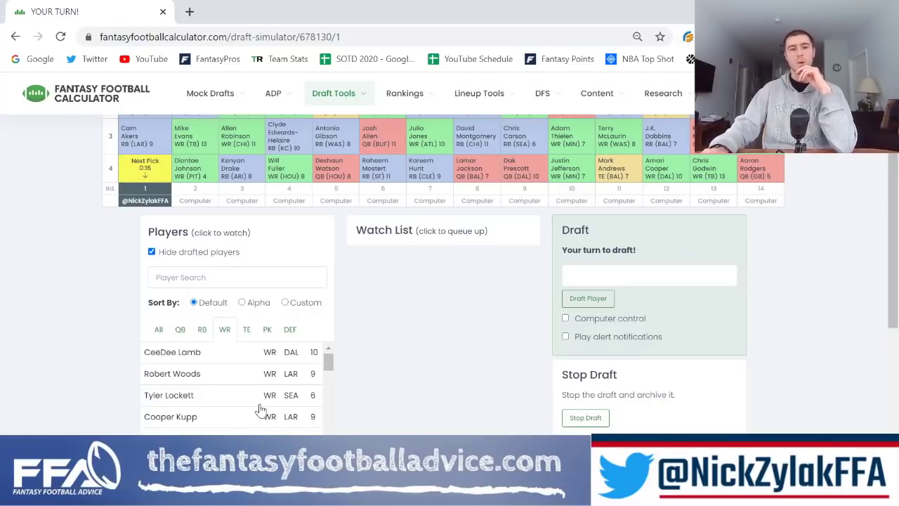
Queue CeeDee Lamb from the wide receivers and draft him in round 4.
{"action": "scroll", "coordinate": [260, 410], "scroll_direction": "down", "scroll_amount": 1}
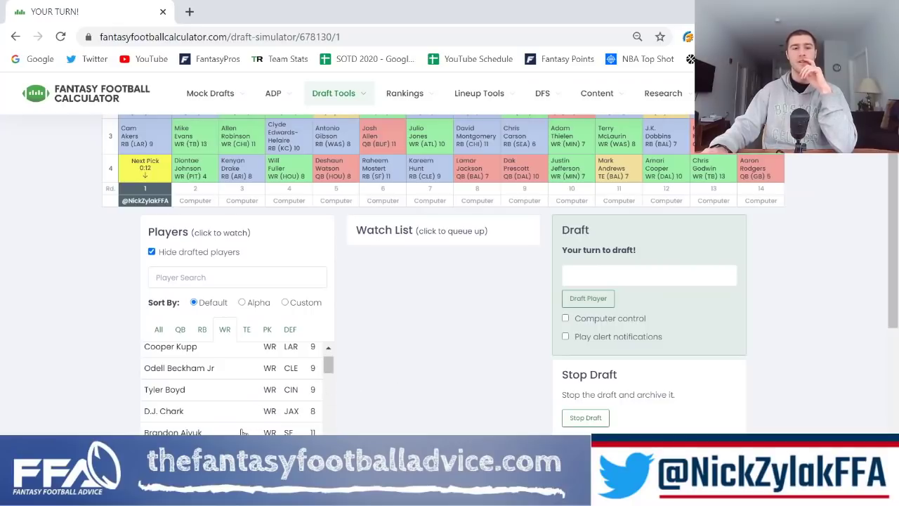
{"action": "scroll", "coordinate": [241, 426], "scroll_direction": "up", "scroll_amount": 1}
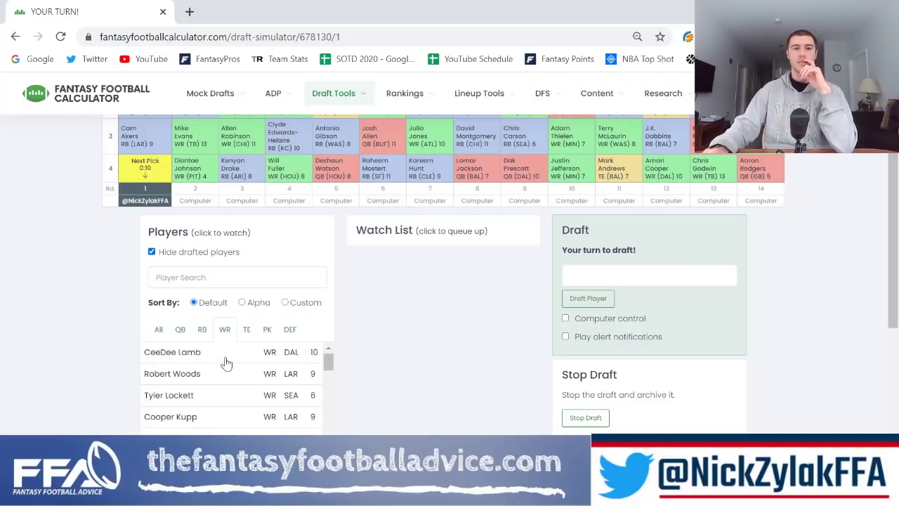
{"action": "scroll", "coordinate": [217, 409], "scroll_direction": "down", "scroll_amount": 1}
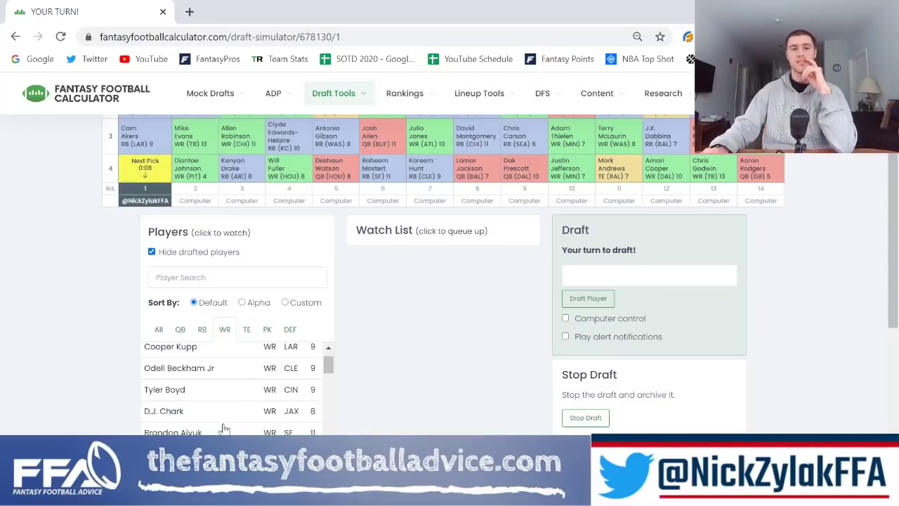
{"action": "scroll", "coordinate": [218, 380], "scroll_direction": "up", "scroll_amount": 1}
{"action": "left_click", "coordinate": [226, 359]}
{"action": "left_click", "coordinate": [414, 259]}
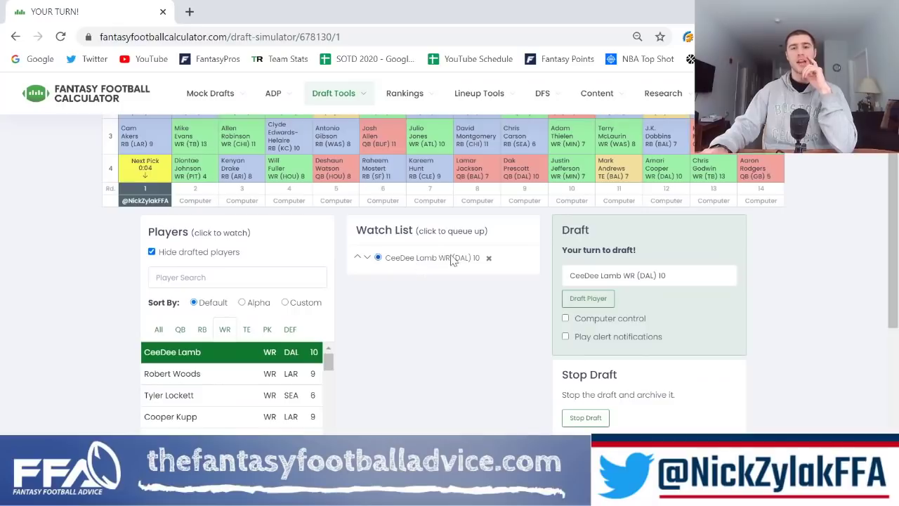
{"action": "left_click", "coordinate": [588, 302]}
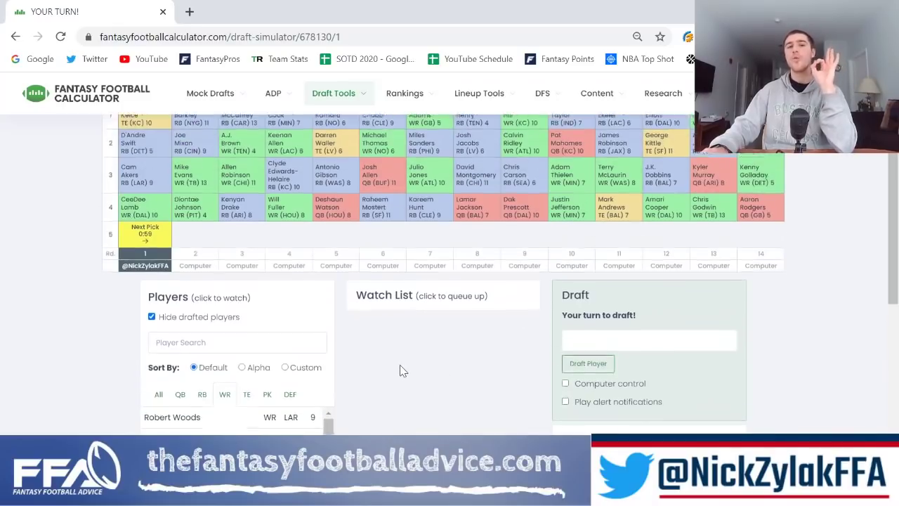
Examine the remaining wide receivers against the draft board as candidates for the round 5 pick.
{"action": "scroll", "coordinate": [399, 370], "scroll_direction": "down", "scroll_amount": 2}
{"action": "scroll", "coordinate": [217, 411], "scroll_direction": "down", "scroll_amount": 2}
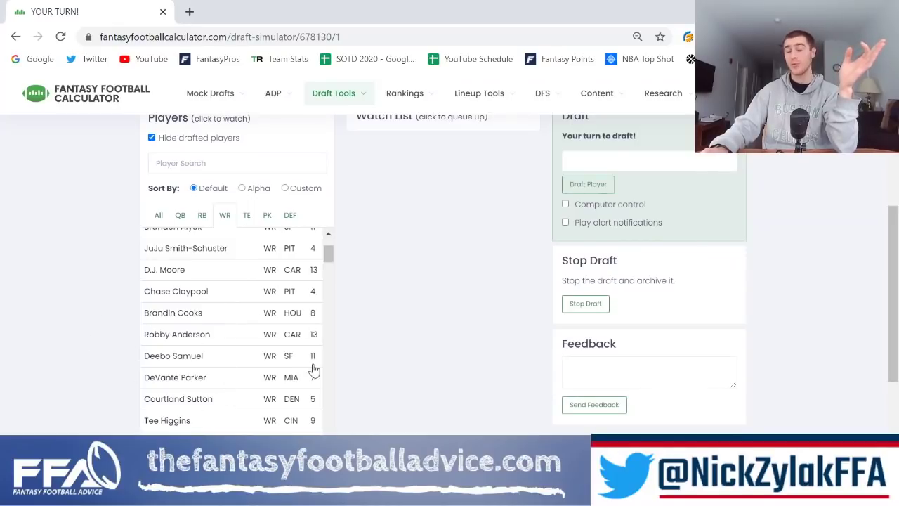
{"action": "scroll", "coordinate": [289, 386], "scroll_direction": "up", "scroll_amount": 2}
{"action": "scroll", "coordinate": [404, 376], "scroll_direction": "up", "scroll_amount": 4}
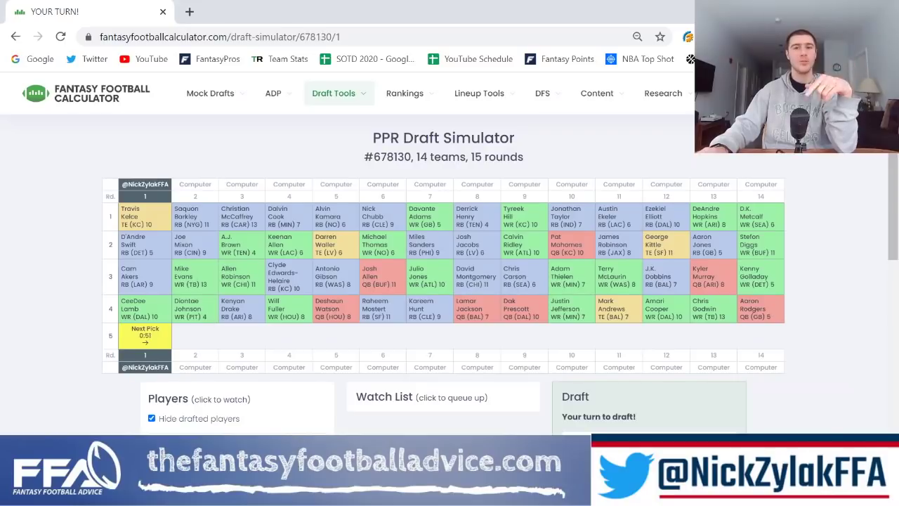
{"action": "scroll", "coordinate": [402, 395], "scroll_direction": "down", "scroll_amount": 2}
{"action": "scroll", "coordinate": [402, 398], "scroll_direction": "down", "scroll_amount": 1}
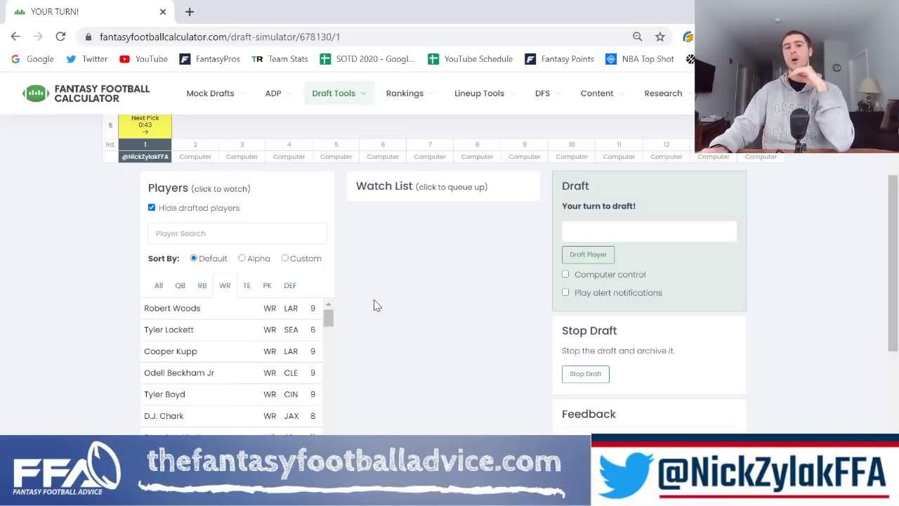
{"action": "scroll", "coordinate": [373, 299], "scroll_direction": "down", "scroll_amount": 1}
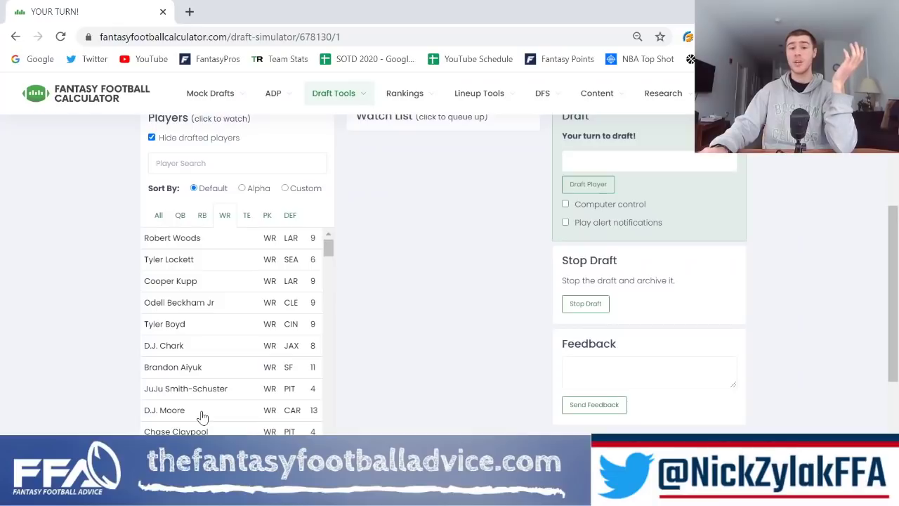
{"action": "scroll", "coordinate": [245, 397], "scroll_direction": "down", "scroll_amount": 1}
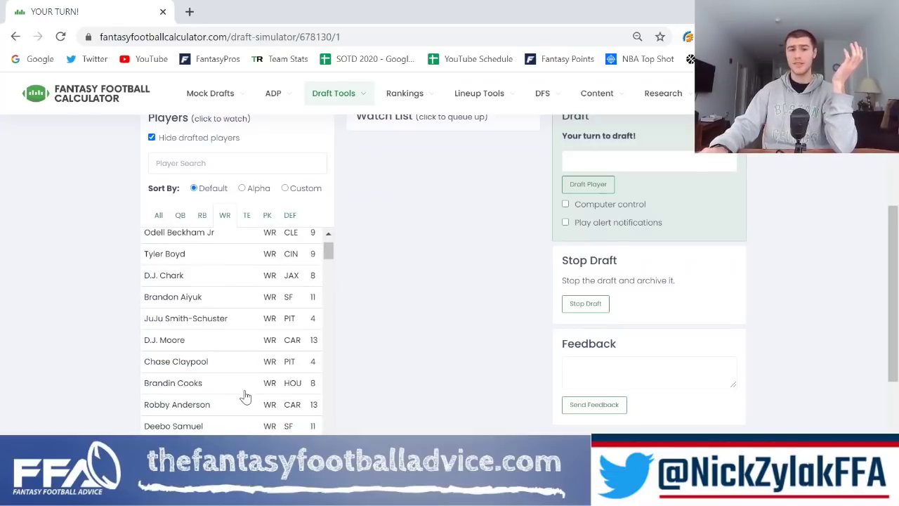
{"action": "scroll", "coordinate": [245, 397], "scroll_direction": "down", "scroll_amount": 1}
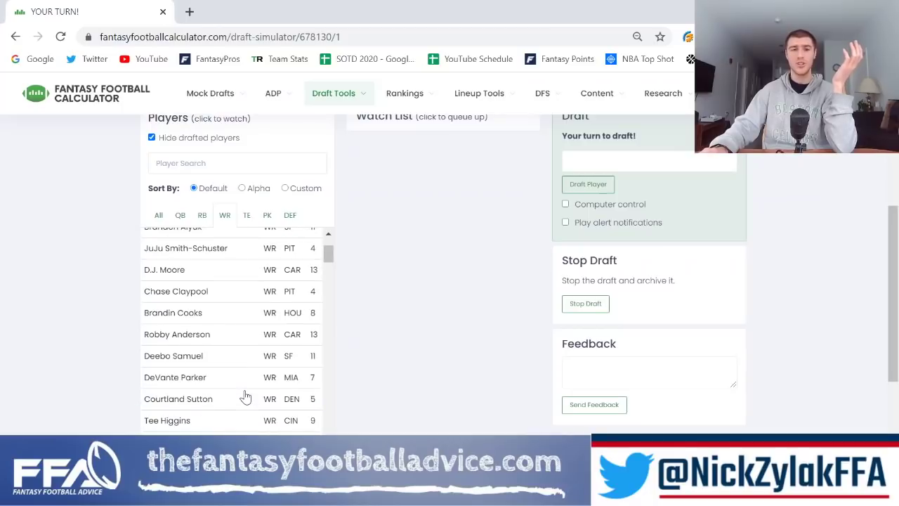
{"action": "scroll", "coordinate": [246, 397], "scroll_direction": "up", "scroll_amount": 2}
{"action": "scroll", "coordinate": [382, 333], "scroll_direction": "up", "scroll_amount": 1}
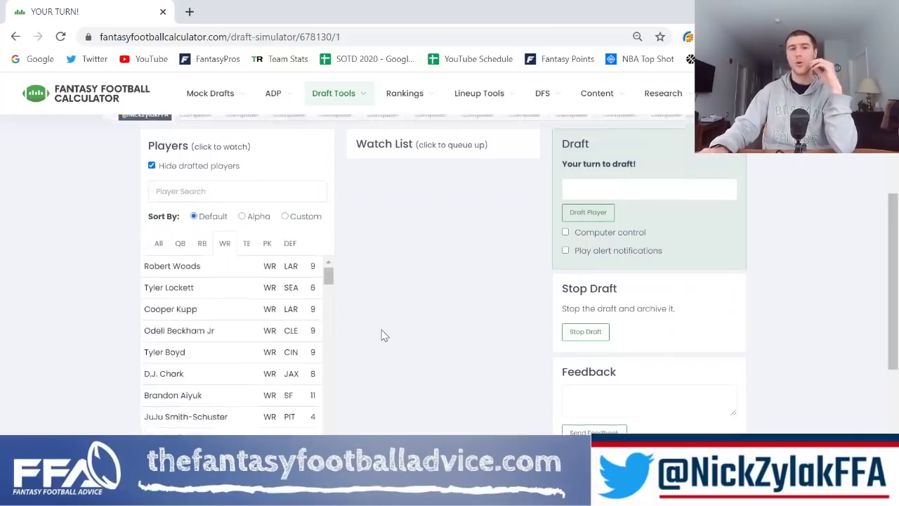
{"action": "scroll", "coordinate": [381, 333], "scroll_direction": "up", "scroll_amount": 1}
{"action": "scroll", "coordinate": [381, 333], "scroll_direction": "down", "scroll_amount": 1}
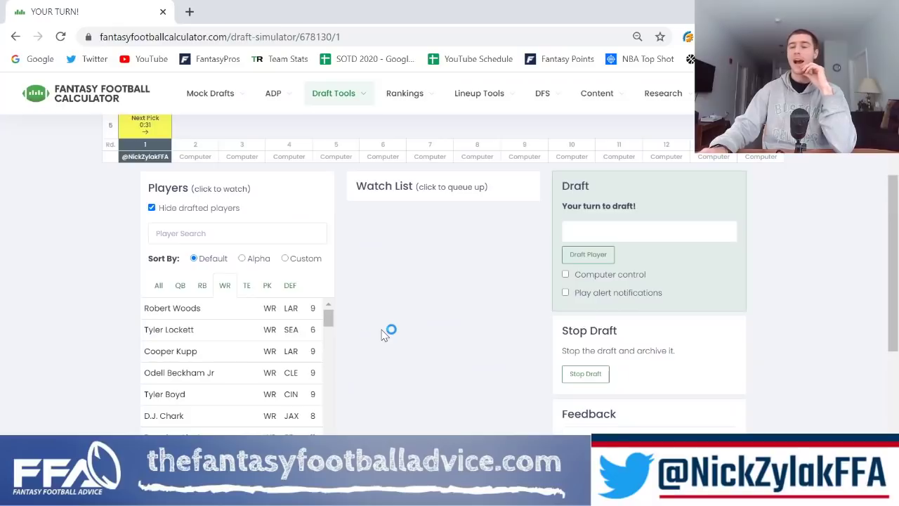
{"action": "scroll", "coordinate": [381, 333], "scroll_direction": "down", "scroll_amount": 1}
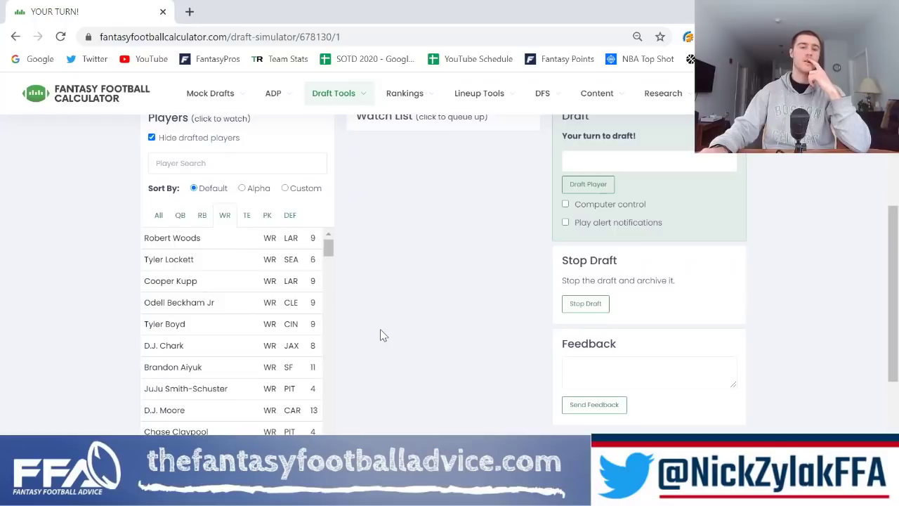
{"action": "scroll", "coordinate": [380, 336], "scroll_direction": "up", "scroll_amount": 2}
{"action": "scroll", "coordinate": [380, 336], "scroll_direction": "down", "scroll_amount": 1}
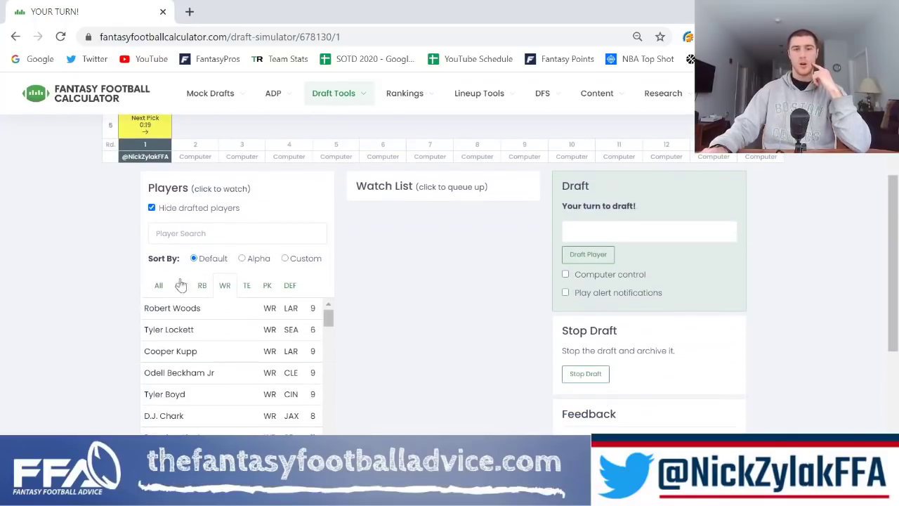
Check the available quarterbacks, return to the wide receivers and pick Robert Woods for round 5.
{"action": "left_click", "coordinate": [181, 285]}
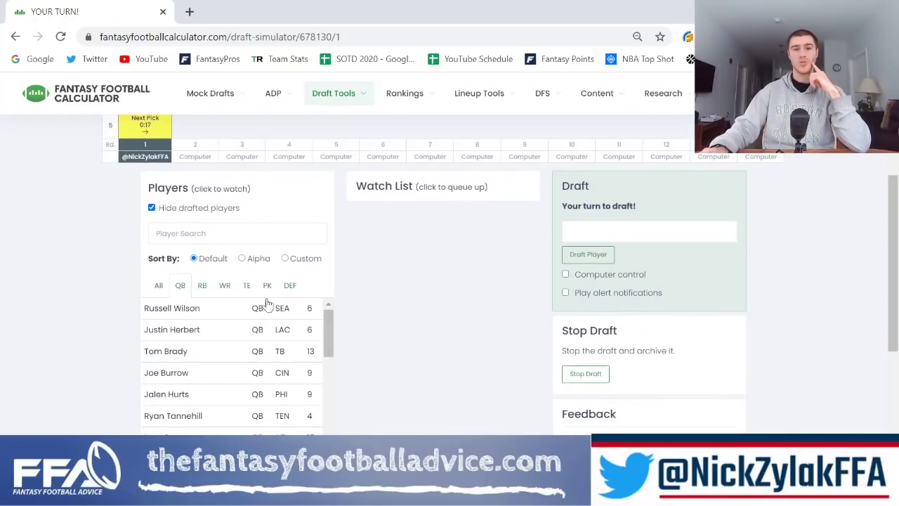
{"action": "left_click", "coordinate": [221, 287]}
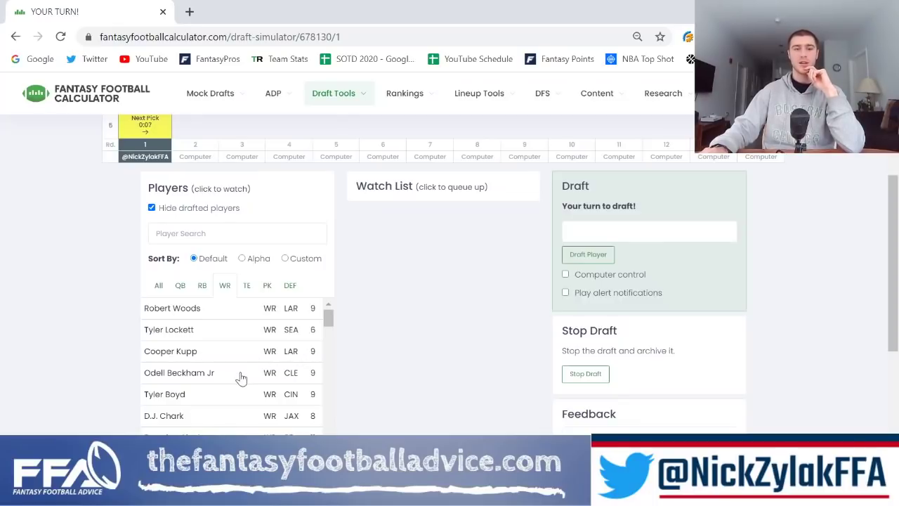
{"action": "left_click", "coordinate": [251, 312]}
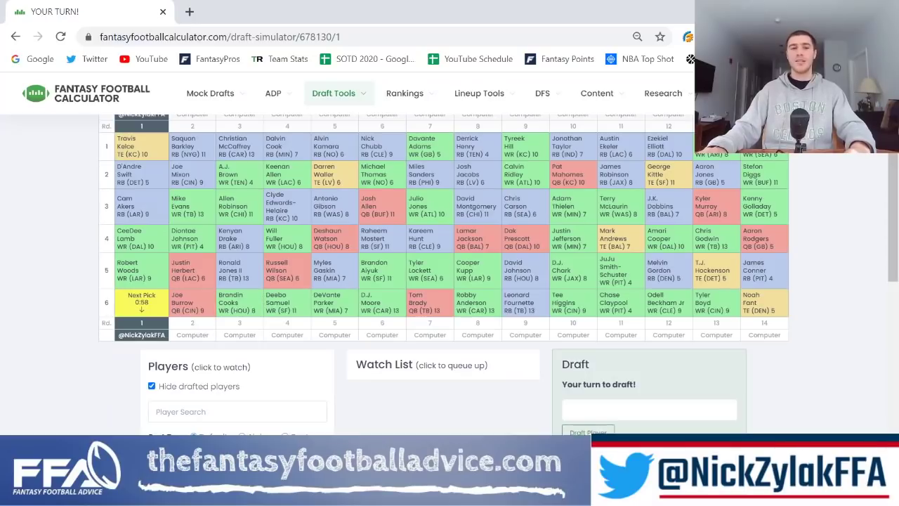
Compare the remaining wide receivers, queue Courtland Sutton in place of Marquise Brown and draft Sutton in round 6.
{"action": "scroll", "coordinate": [358, 313], "scroll_direction": "down", "scroll_amount": 3}
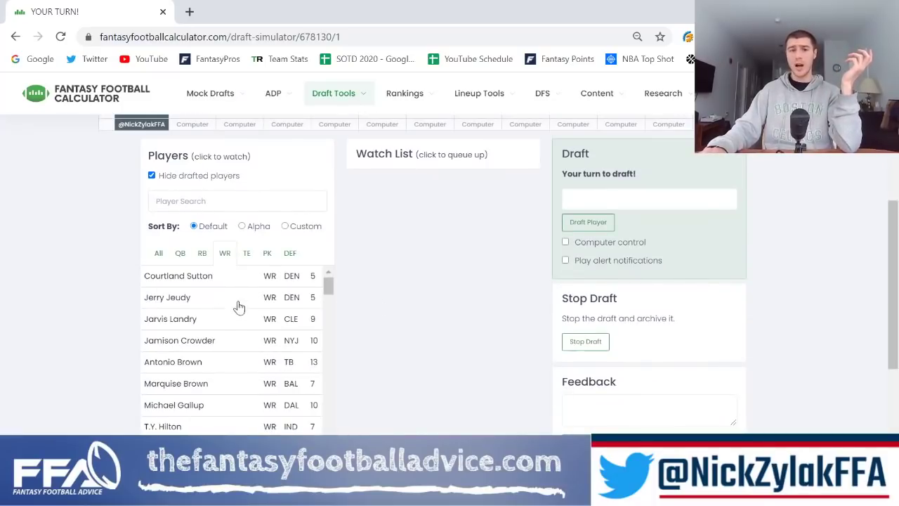
{"action": "scroll", "coordinate": [238, 378], "scroll_direction": "down", "scroll_amount": 1}
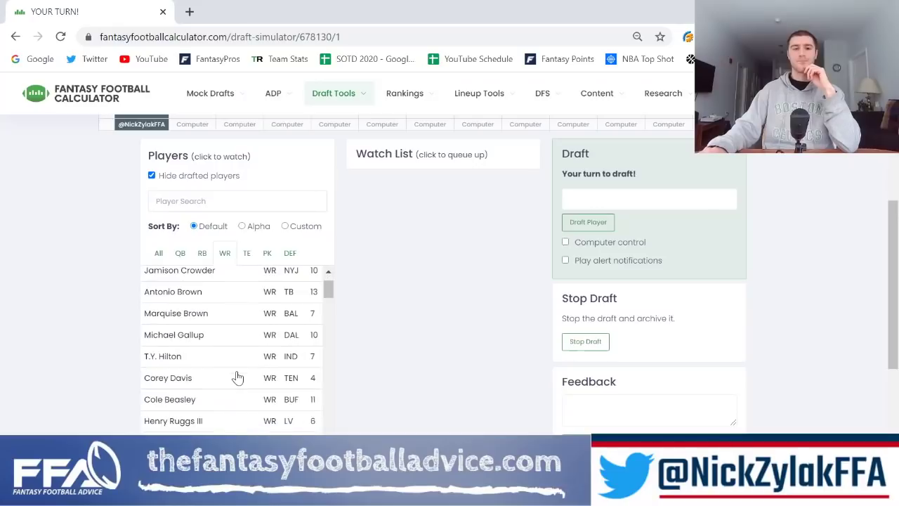
{"action": "scroll", "coordinate": [237, 378], "scroll_direction": "down", "scroll_amount": 1}
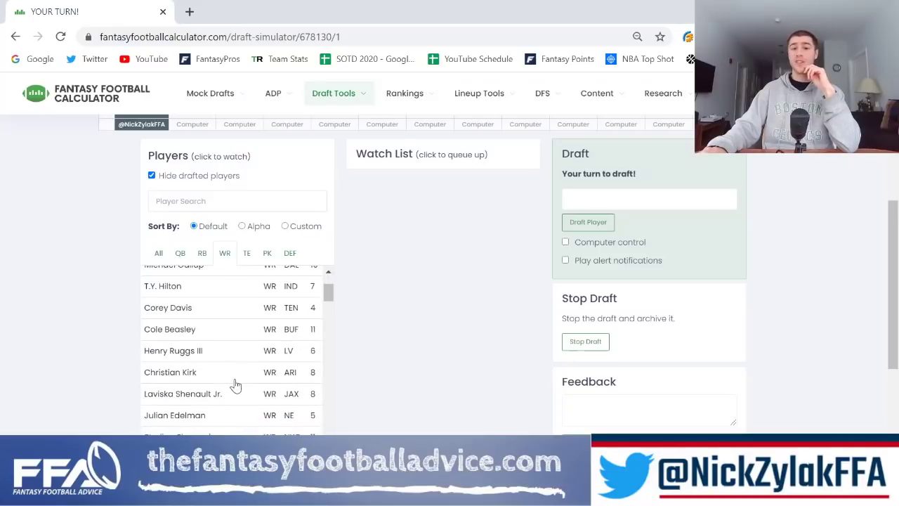
{"action": "scroll", "coordinate": [234, 383], "scroll_direction": "up", "scroll_amount": 1}
{"action": "scroll", "coordinate": [235, 385], "scroll_direction": "up", "scroll_amount": 1}
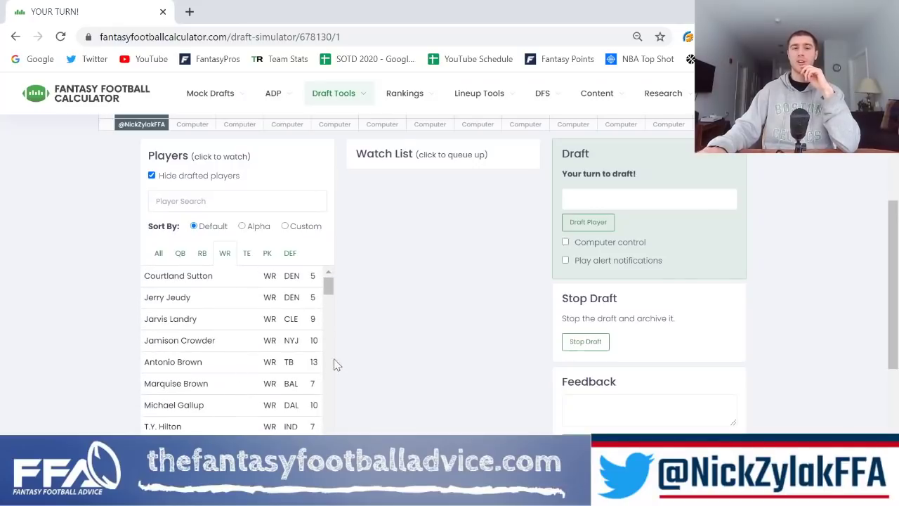
{"action": "scroll", "coordinate": [384, 360], "scroll_direction": "up", "scroll_amount": 1}
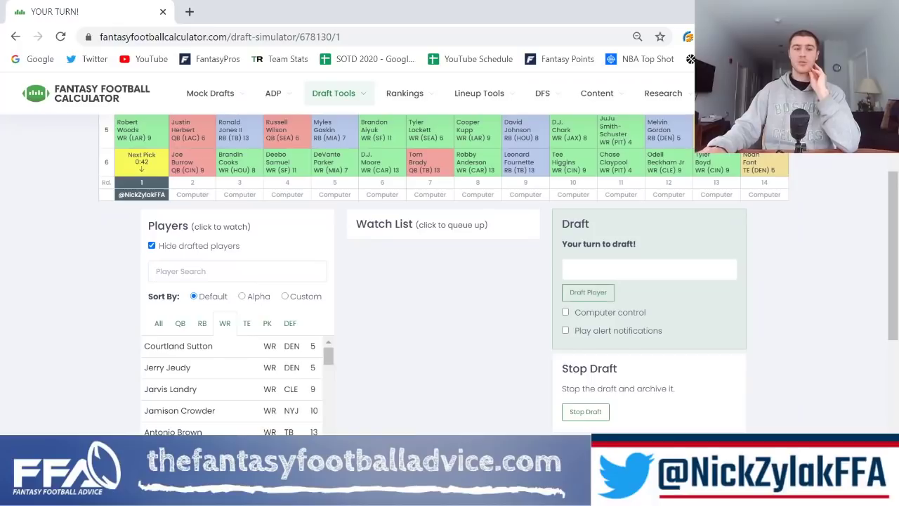
{"action": "left_click", "coordinate": [280, 452]}
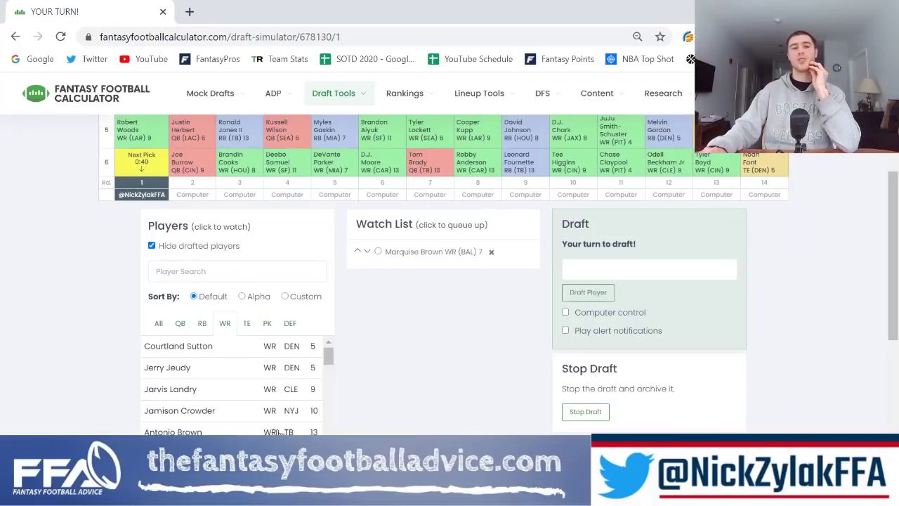
{"action": "left_click", "coordinate": [221, 345]}
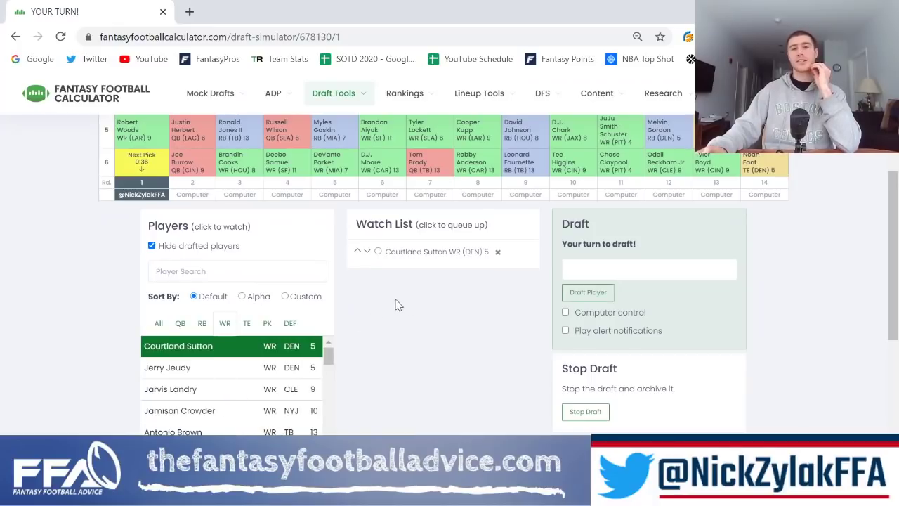
{"action": "scroll", "coordinate": [434, 321], "scroll_direction": "up", "scroll_amount": 1}
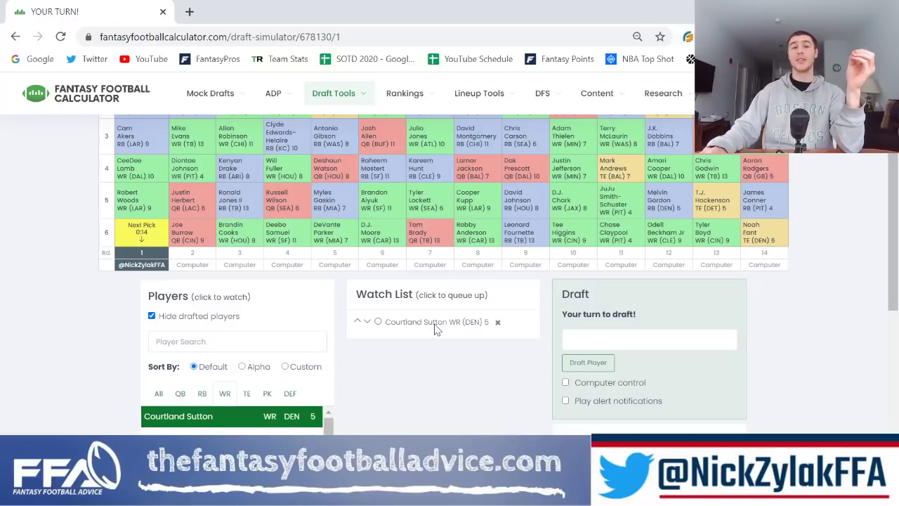
{"action": "left_click", "coordinate": [436, 328]}
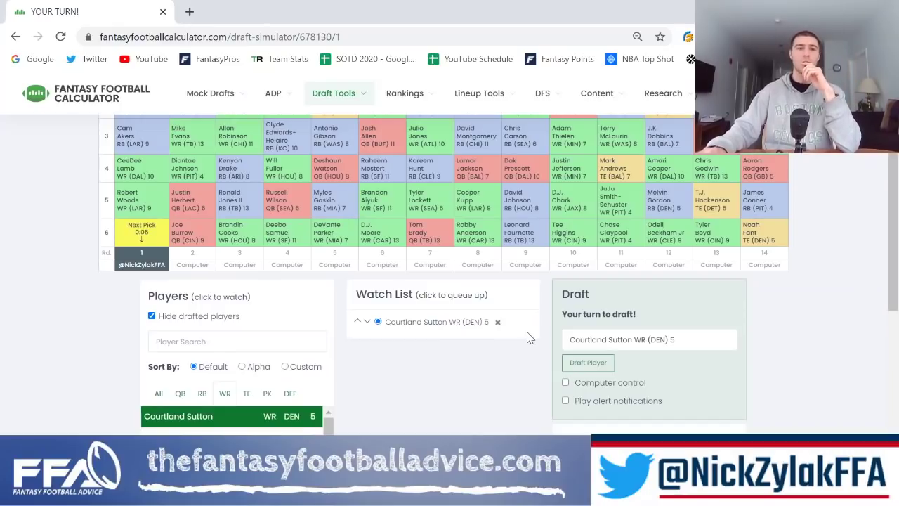
{"action": "left_click", "coordinate": [571, 365]}
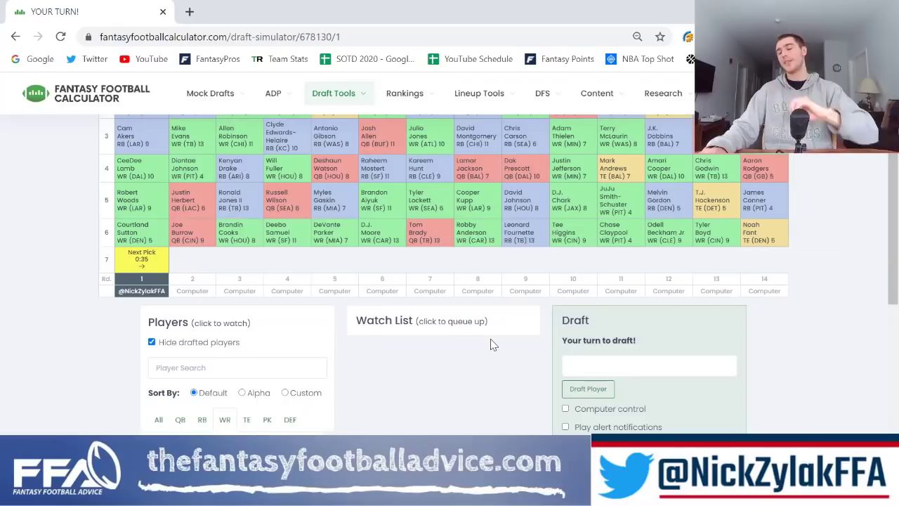
Add Marquise Brown from the wide receivers to the watch list as a round 7 candidate.
{"action": "scroll", "coordinate": [490, 339], "scroll_direction": "down", "scroll_amount": 1}
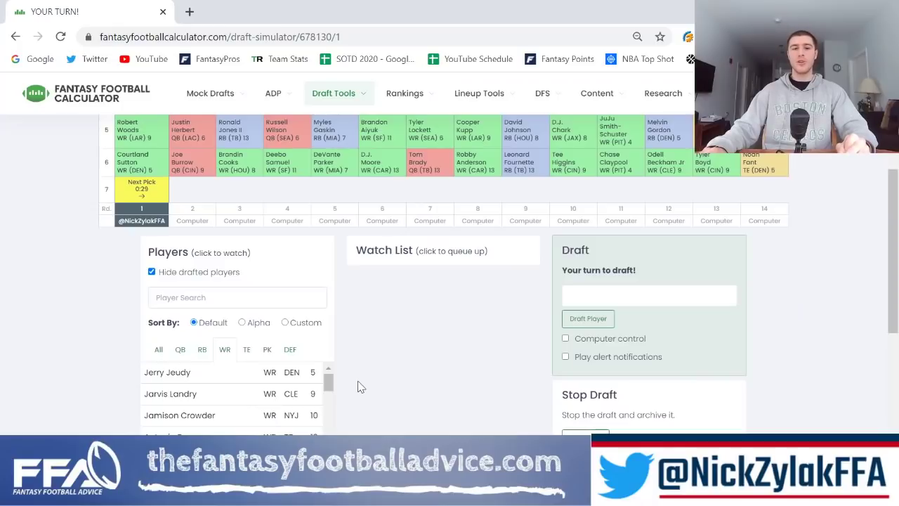
{"action": "scroll", "coordinate": [357, 383], "scroll_direction": "down", "scroll_amount": 1}
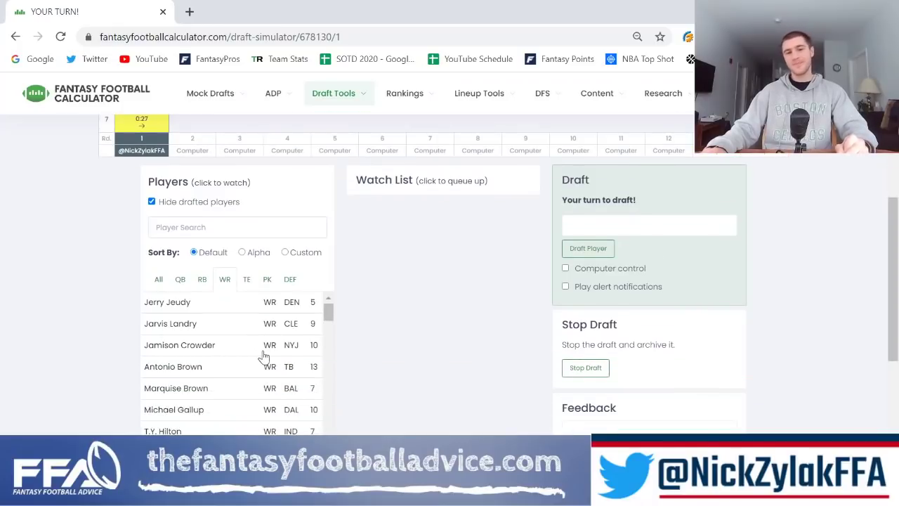
{"action": "left_click", "coordinate": [269, 389]}
{"action": "scroll", "coordinate": [368, 373], "scroll_direction": "up", "scroll_amount": 2}
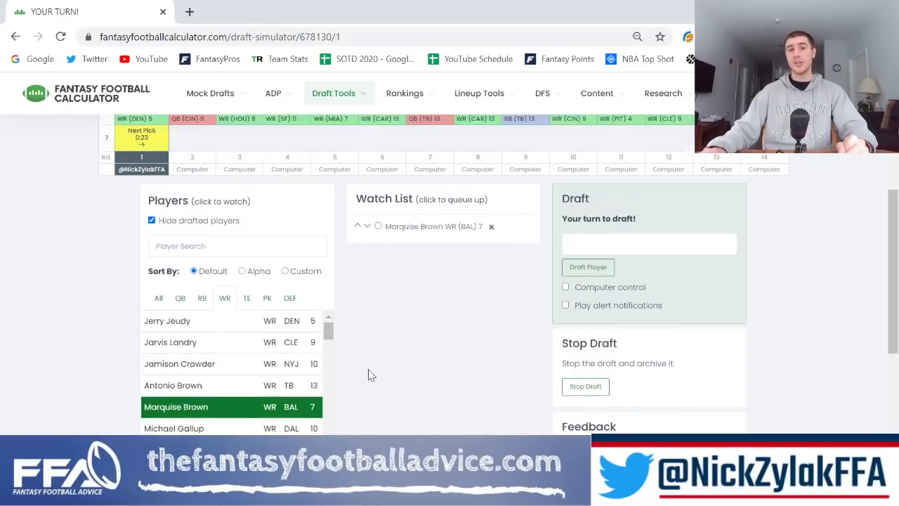
Replace Marquise Brown with Corey Davis on the watch list and draft Davis in round 7.
{"action": "scroll", "coordinate": [368, 373], "scroll_direction": "down", "scroll_amount": 2}
{"action": "scroll", "coordinate": [269, 389], "scroll_direction": "down", "scroll_amount": 1}
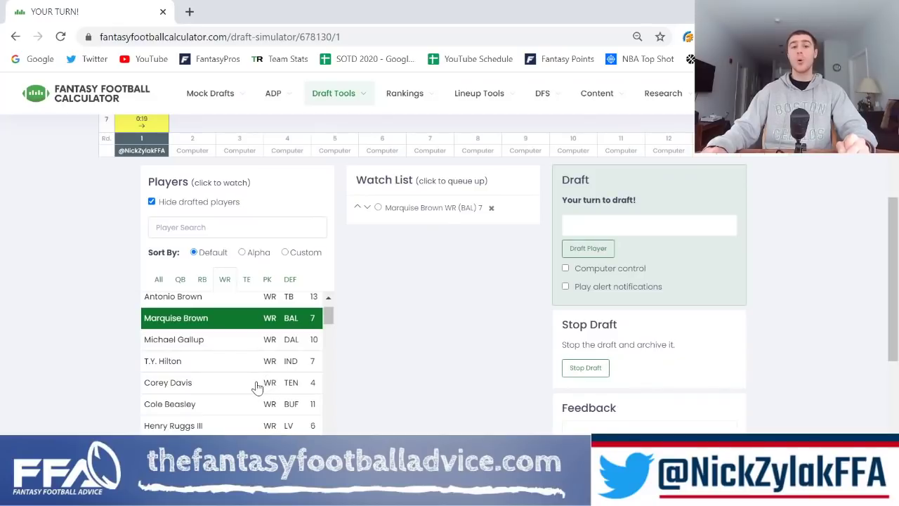
{"action": "left_click", "coordinate": [256, 385]}
{"action": "left_click", "coordinate": [245, 328]}
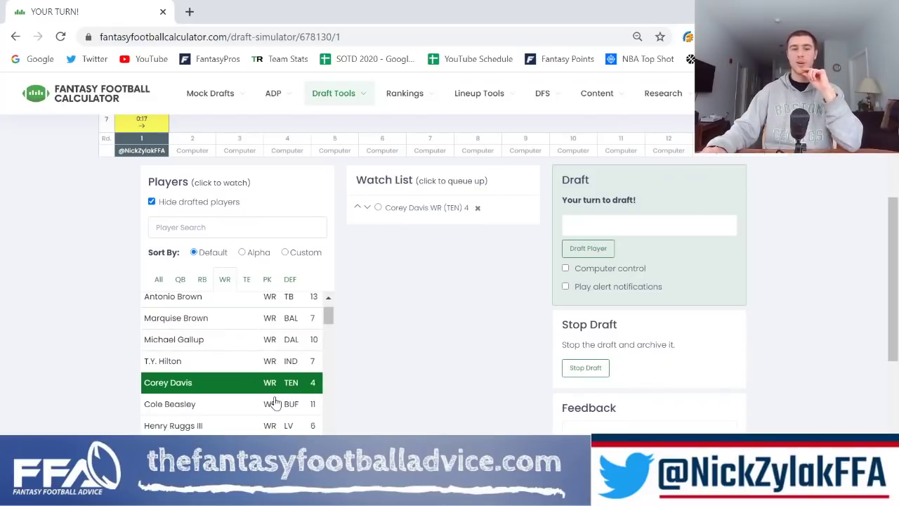
{"action": "scroll", "coordinate": [275, 402], "scroll_direction": "down", "scroll_amount": 1}
{"action": "scroll", "coordinate": [275, 402], "scroll_direction": "down", "scroll_amount": 1}
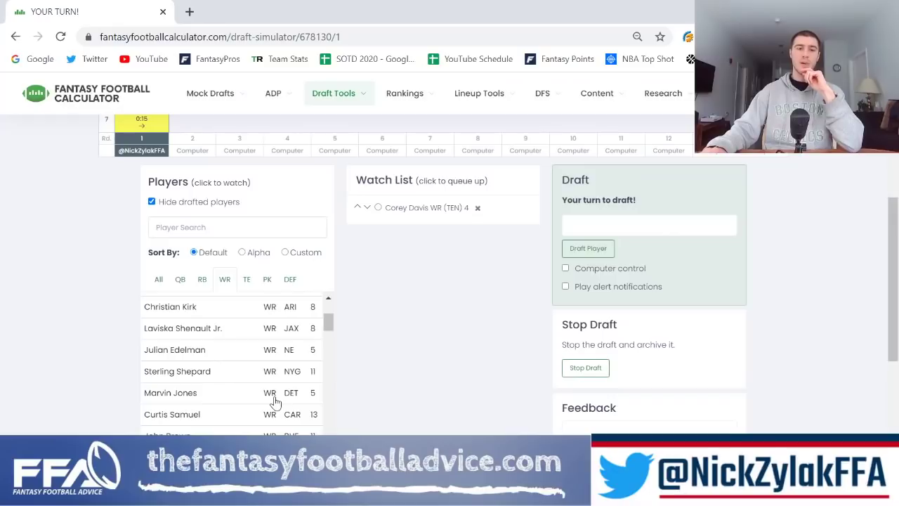
{"action": "scroll", "coordinate": [274, 402], "scroll_direction": "up", "scroll_amount": 2}
{"action": "scroll", "coordinate": [381, 375], "scroll_direction": "up", "scroll_amount": 2}
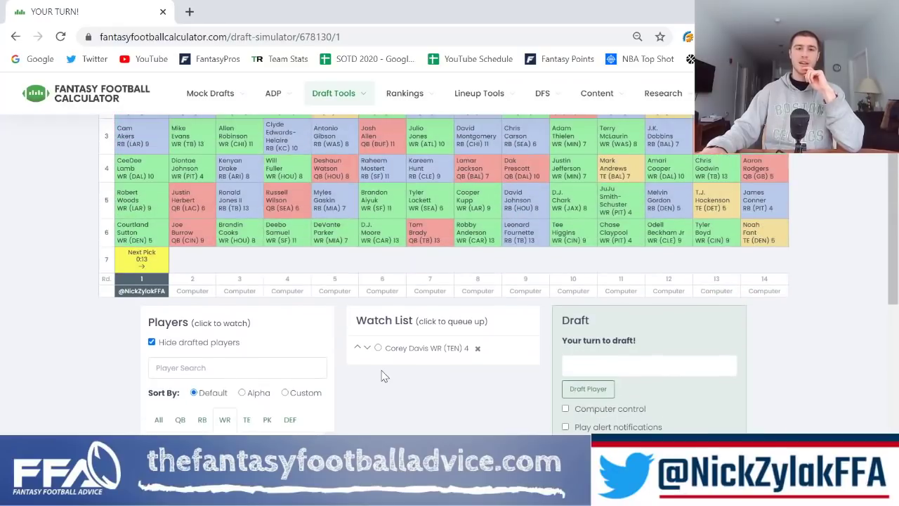
{"action": "left_click", "coordinate": [421, 356]}
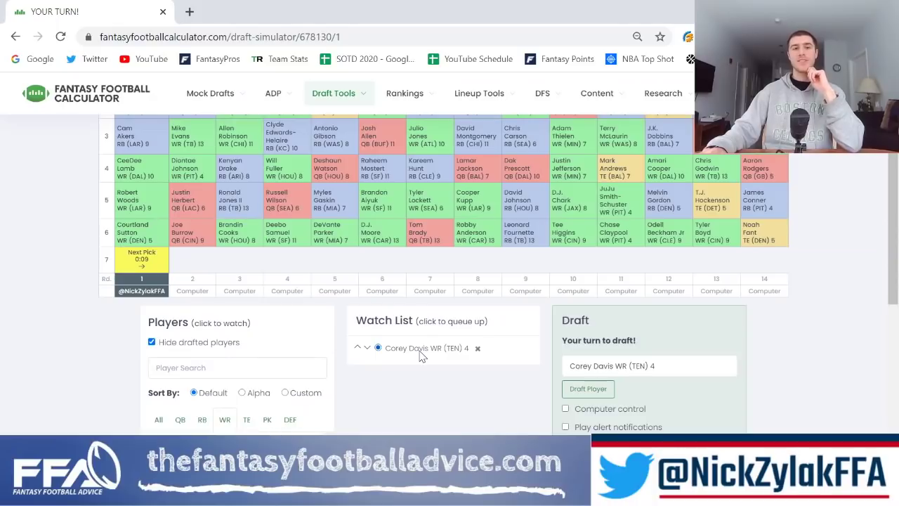
{"action": "left_click", "coordinate": [605, 393]}
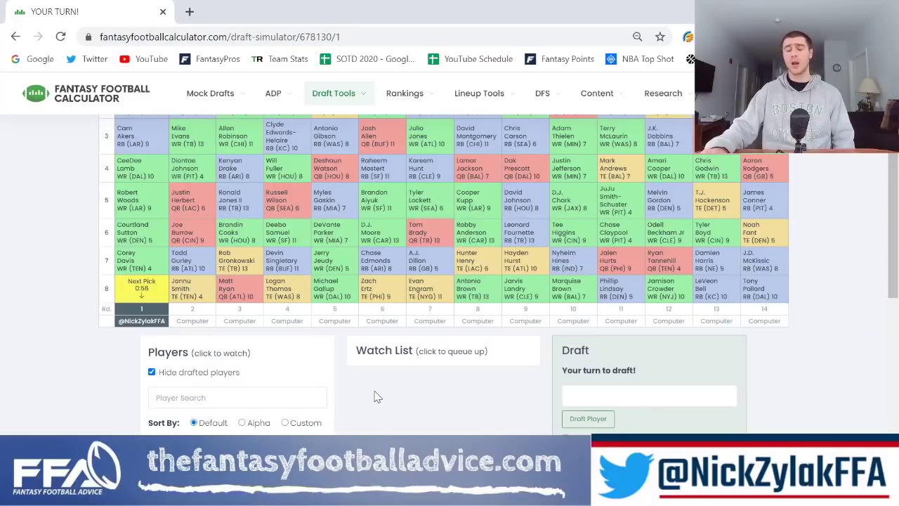
Review the draft board, then filter to quarterbacks and examine the remaining ones as candidates for the round 8 pick.
{"action": "scroll", "coordinate": [374, 396], "scroll_direction": "down", "scroll_amount": 1}
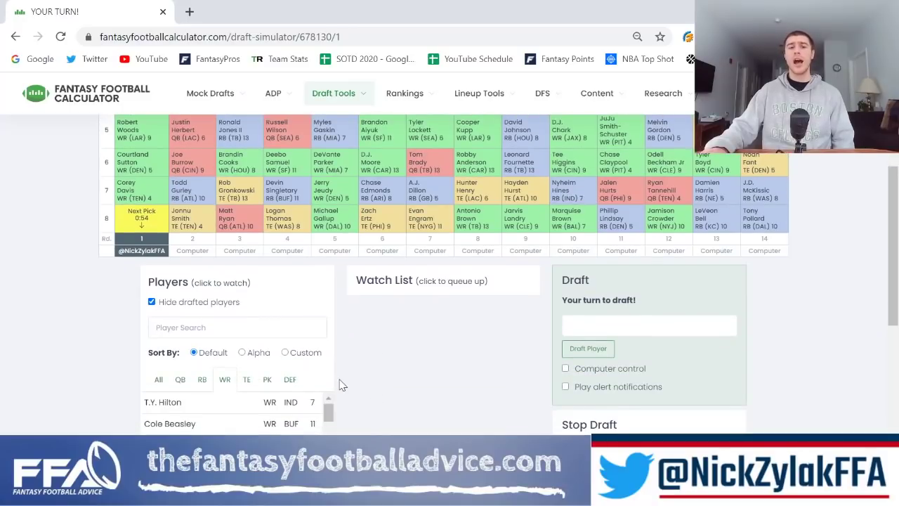
{"action": "scroll", "coordinate": [340, 384], "scroll_direction": "up", "scroll_amount": 2}
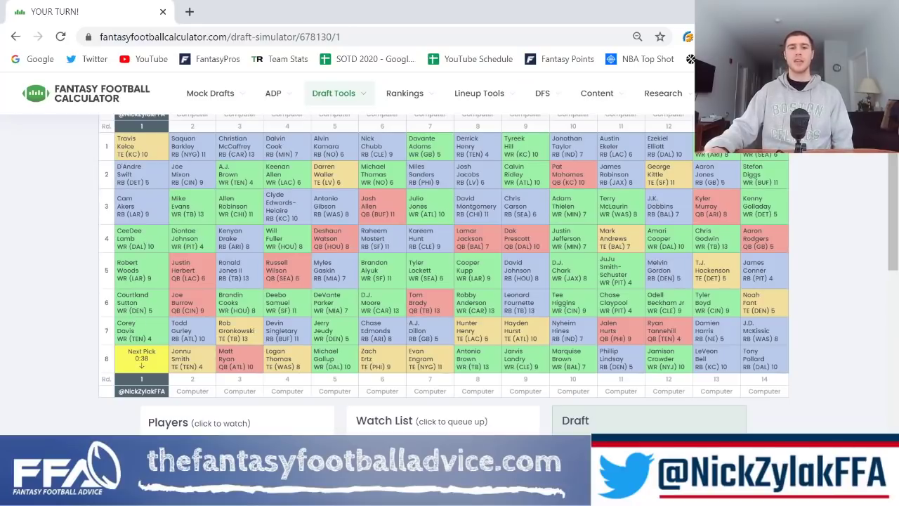
{"action": "scroll", "coordinate": [143, 337], "scroll_direction": "down", "scroll_amount": 3}
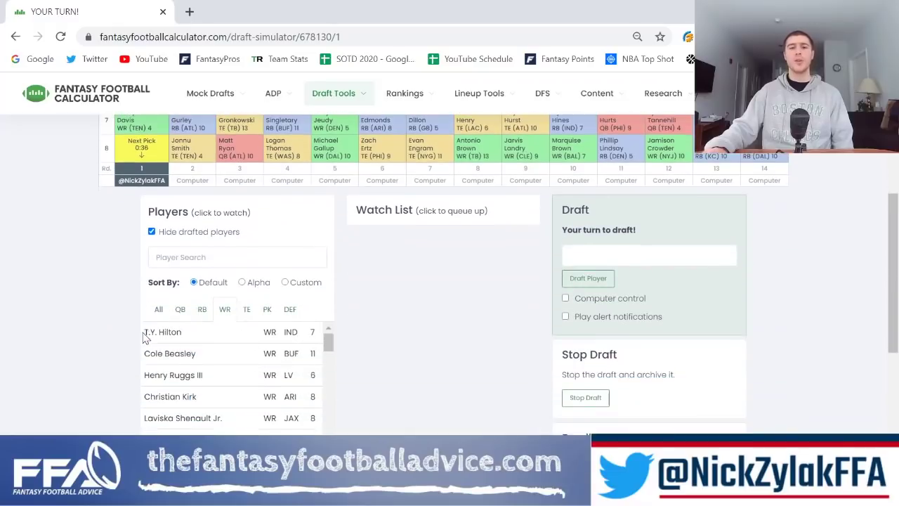
{"action": "left_click", "coordinate": [178, 313]}
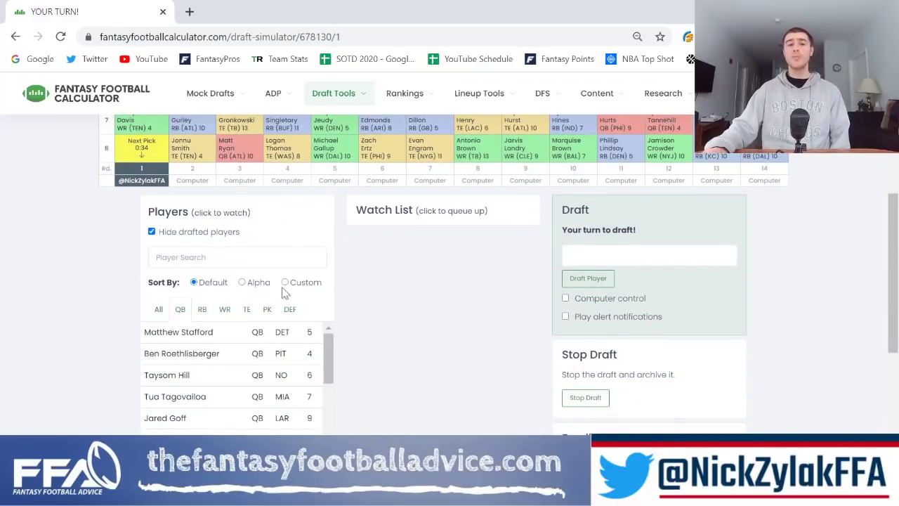
{"action": "scroll", "coordinate": [395, 302], "scroll_direction": "down", "scroll_amount": 1}
{"action": "scroll", "coordinate": [415, 330], "scroll_direction": "up", "scroll_amount": 1}
{"action": "scroll", "coordinate": [420, 344], "scroll_direction": "up", "scroll_amount": 1}
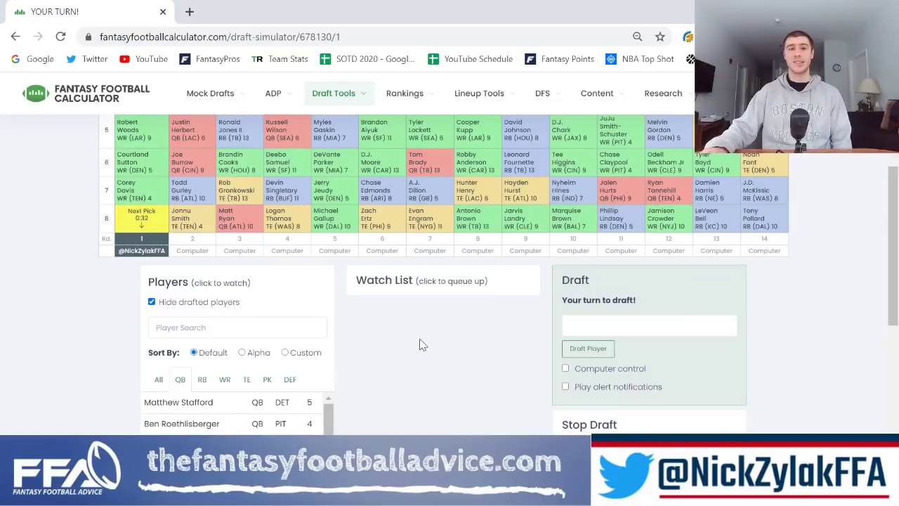
{"action": "scroll", "coordinate": [421, 345], "scroll_direction": "down", "scroll_amount": 1}
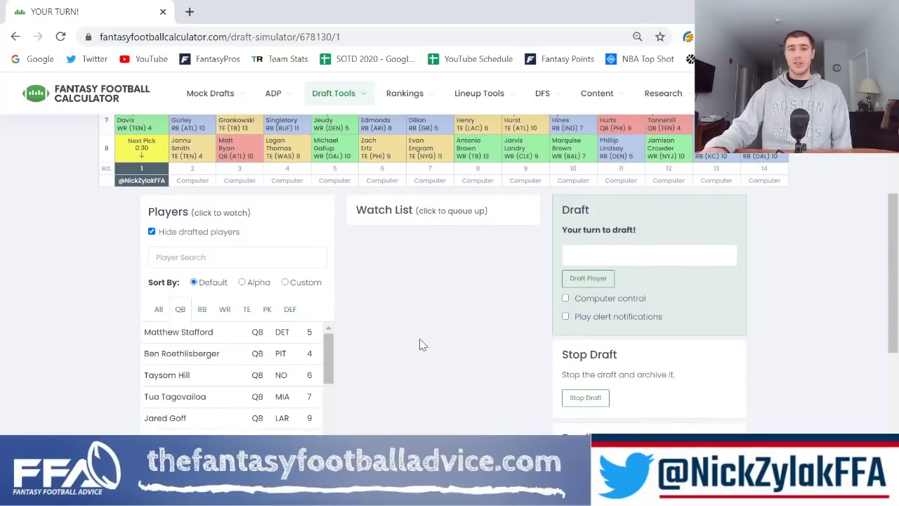
{"action": "scroll", "coordinate": [421, 344], "scroll_direction": "up", "scroll_amount": 3}
{"action": "scroll", "coordinate": [420, 344], "scroll_direction": "down", "scroll_amount": 4}
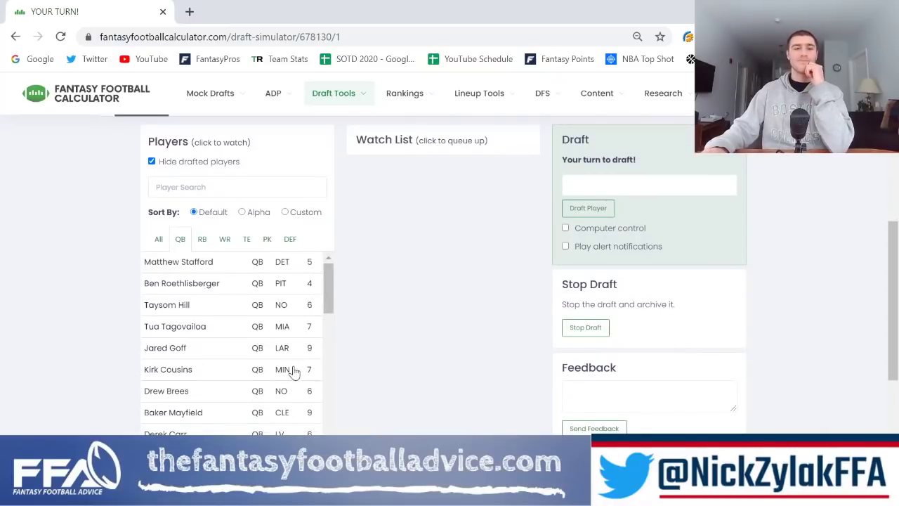
{"action": "scroll", "coordinate": [361, 365], "scroll_direction": "up", "scroll_amount": 1}
{"action": "scroll", "coordinate": [359, 366], "scroll_direction": "down", "scroll_amount": 1}
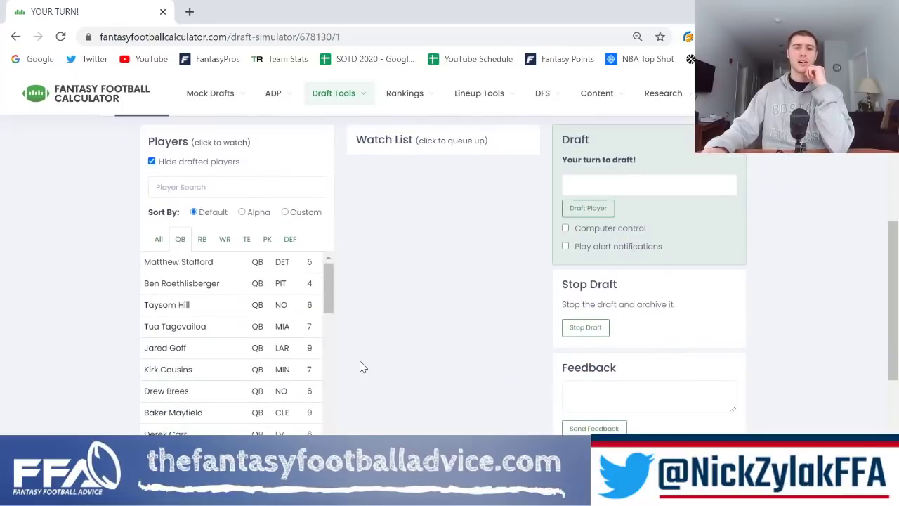
{"action": "scroll", "coordinate": [272, 360], "scroll_direction": "down", "scroll_amount": 3}
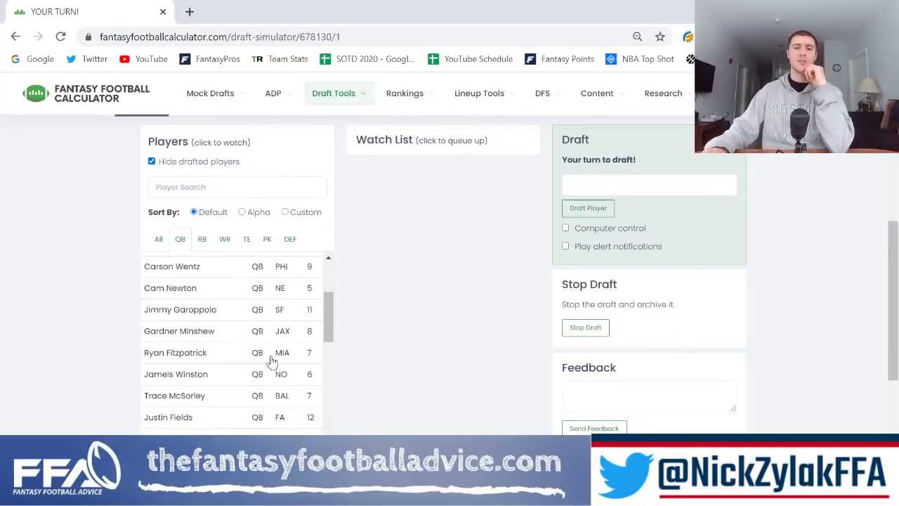
{"action": "scroll", "coordinate": [271, 361], "scroll_direction": "up", "scroll_amount": 3}
{"action": "scroll", "coordinate": [351, 357], "scroll_direction": "up", "scroll_amount": 1}
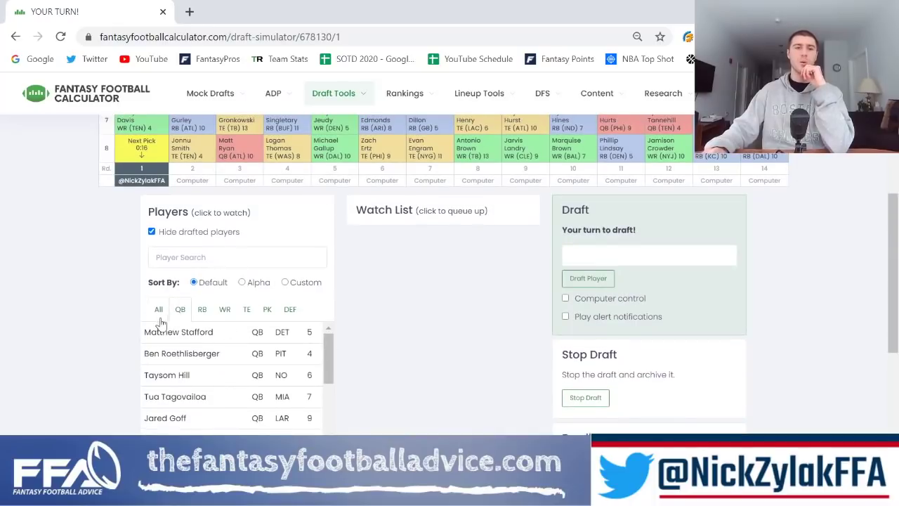
Check the available running backs, return to the wide receivers and draft Laviska Shenault Jr. in round 8.
{"action": "left_click", "coordinate": [159, 309]}
{"action": "left_click", "coordinate": [202, 309]}
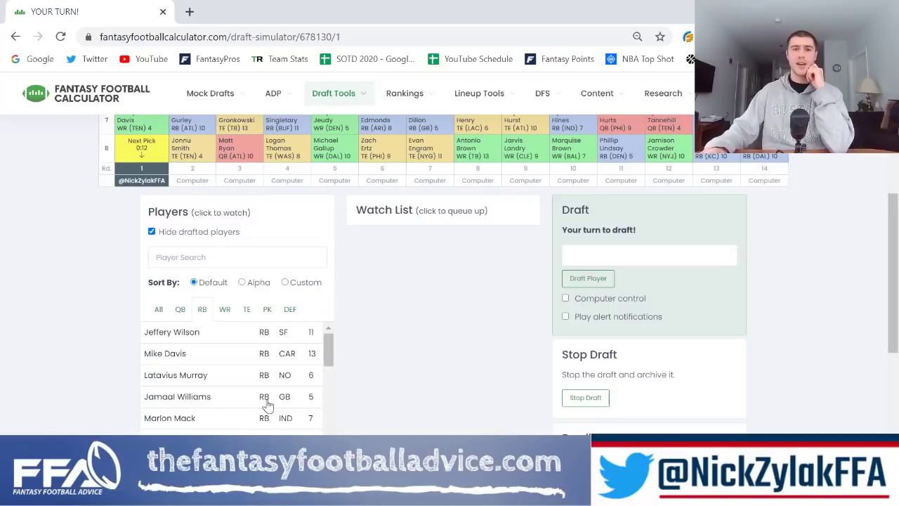
{"action": "scroll", "coordinate": [267, 405], "scroll_direction": "down", "scroll_amount": 1}
{"action": "scroll", "coordinate": [387, 386], "scroll_direction": "down", "scroll_amount": 1}
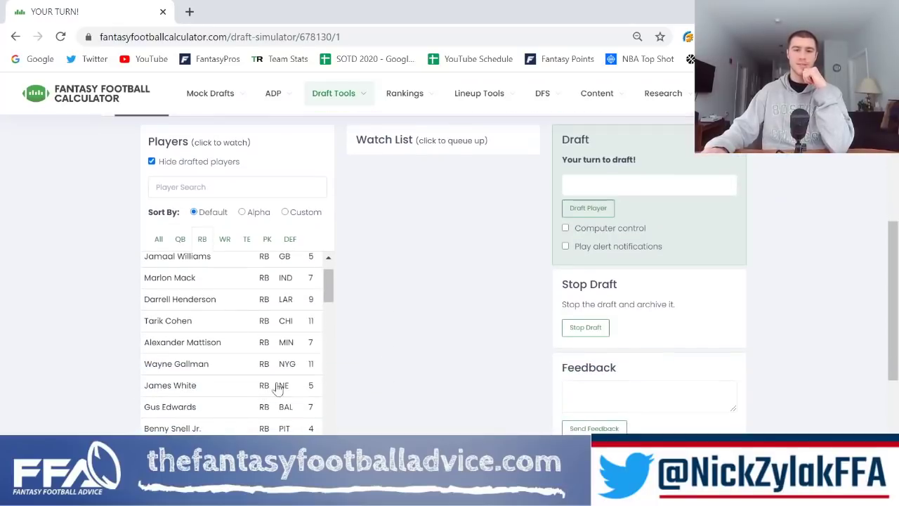
{"action": "scroll", "coordinate": [264, 388], "scroll_direction": "down", "scroll_amount": 1}
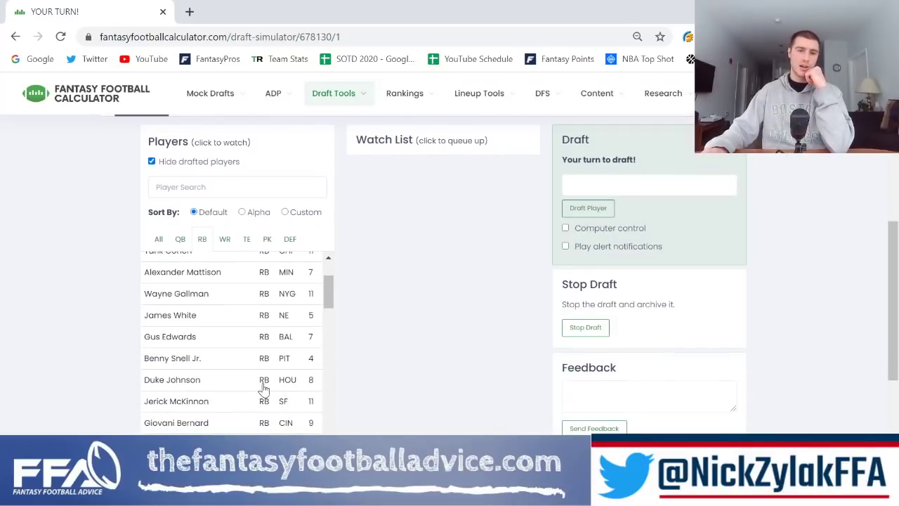
{"action": "scroll", "coordinate": [264, 389], "scroll_direction": "up", "scroll_amount": 2}
{"action": "left_click", "coordinate": [224, 239]}
{"action": "scroll", "coordinate": [373, 281], "scroll_direction": "up", "scroll_amount": 1}
{"action": "scroll", "coordinate": [373, 281], "scroll_direction": "down", "scroll_amount": 1}
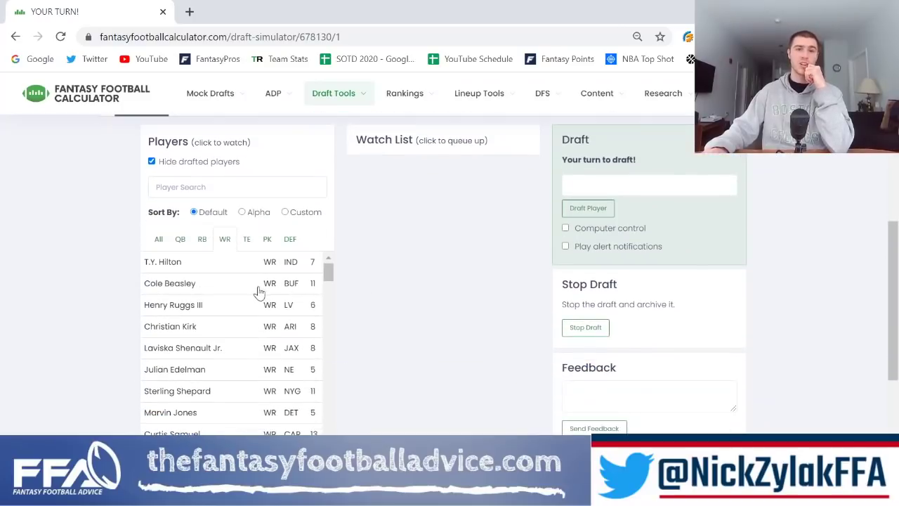
{"action": "left_click", "coordinate": [241, 352]}
{"action": "left_click", "coordinate": [417, 170]}
{"action": "left_click", "coordinate": [589, 208]}
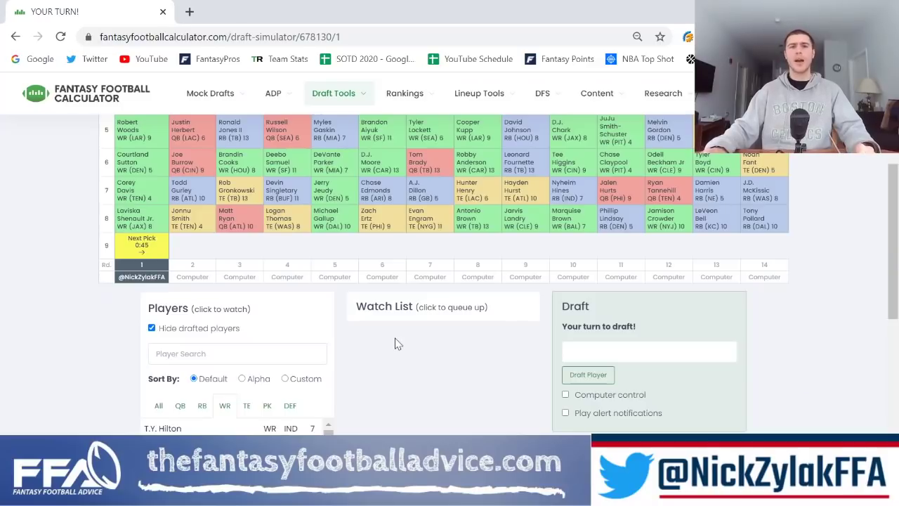
Check the available running backs, then filter to quarterbacks and add Matthew Stafford to the watch list.
{"action": "scroll", "coordinate": [415, 347], "scroll_direction": "down", "scroll_amount": 2}
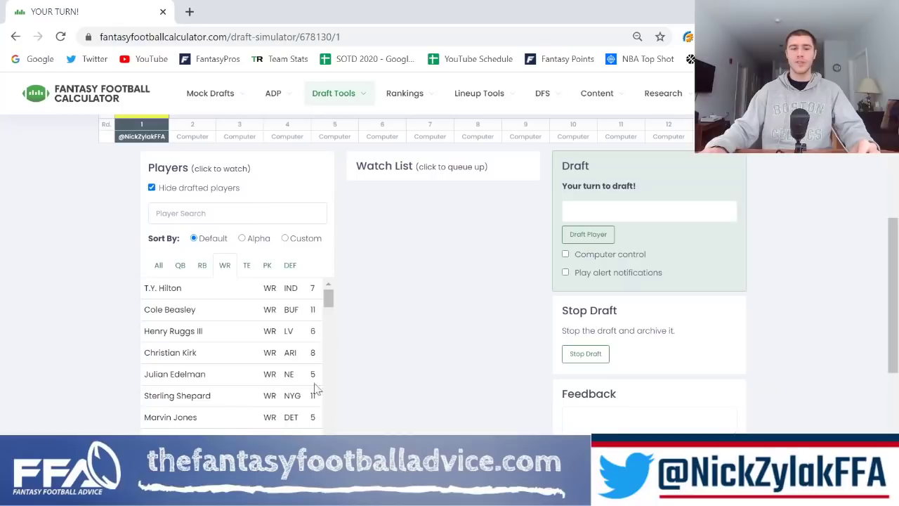
{"action": "scroll", "coordinate": [378, 357], "scroll_direction": "up", "scroll_amount": 1}
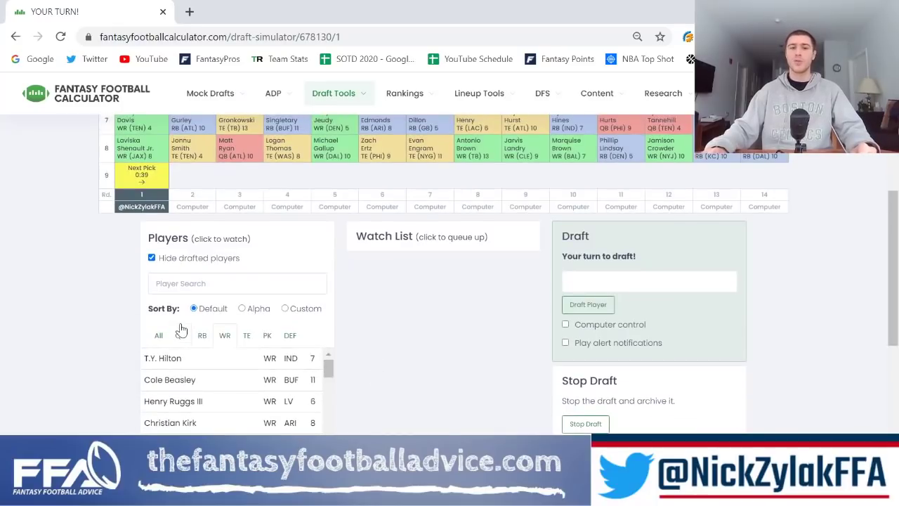
{"action": "left_click", "coordinate": [202, 336]}
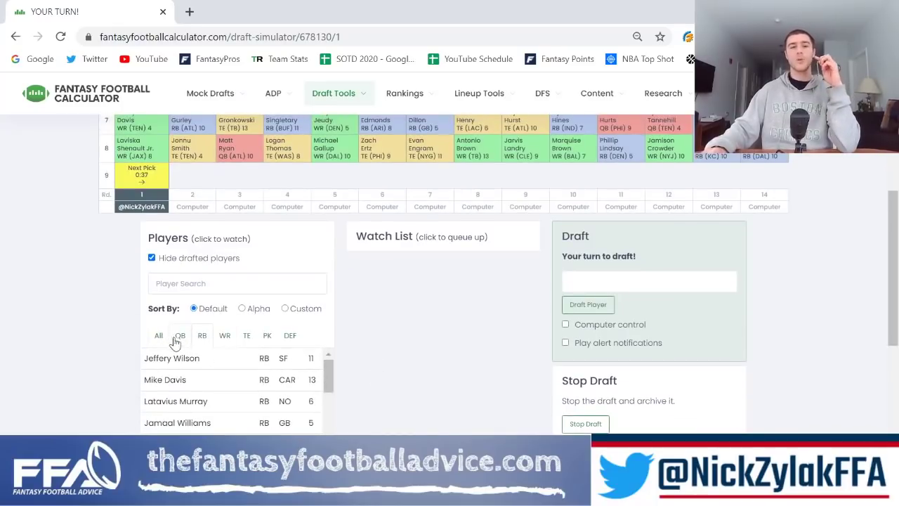
{"action": "scroll", "coordinate": [363, 355], "scroll_direction": "down", "scroll_amount": 1}
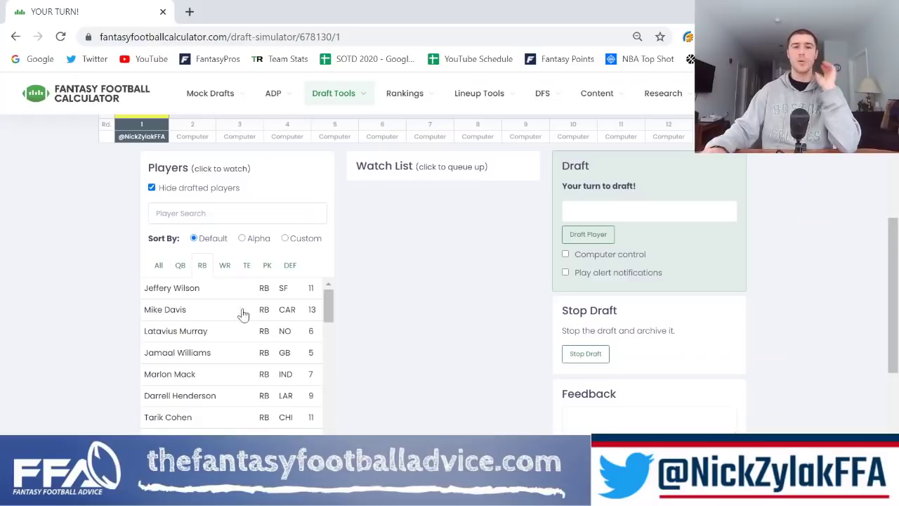
{"action": "left_click", "coordinate": [187, 270]}
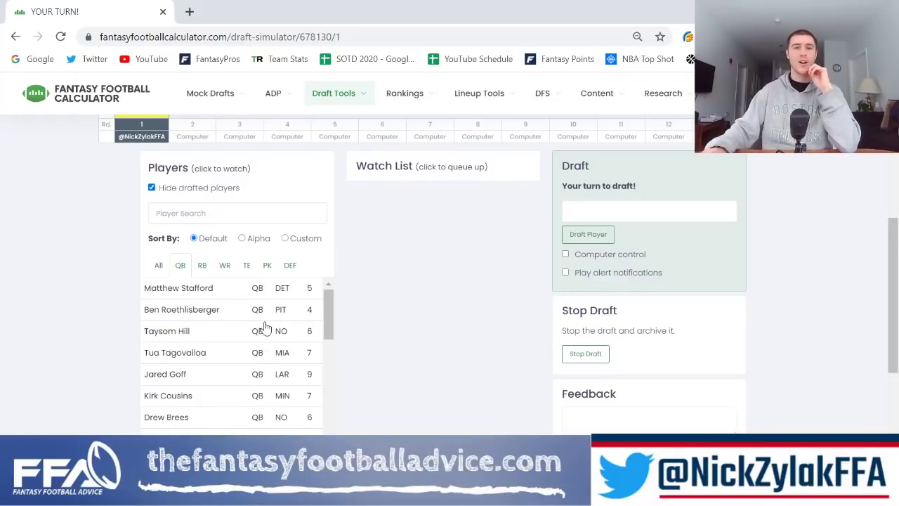
{"action": "left_click", "coordinate": [284, 297]}
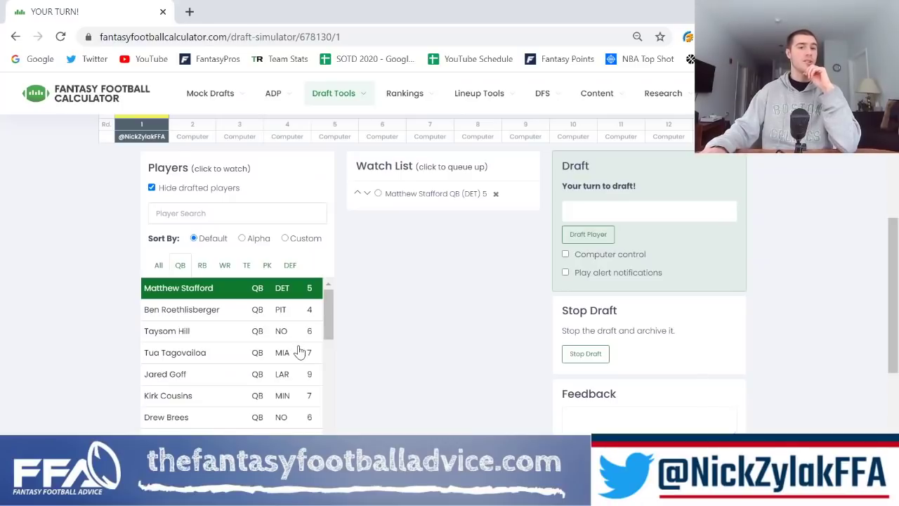
Look through the remaining quarterbacks, then select Matthew Stafford from the watch list and draft him in round 9.
{"action": "scroll", "coordinate": [378, 367], "scroll_direction": "up", "scroll_amount": 1}
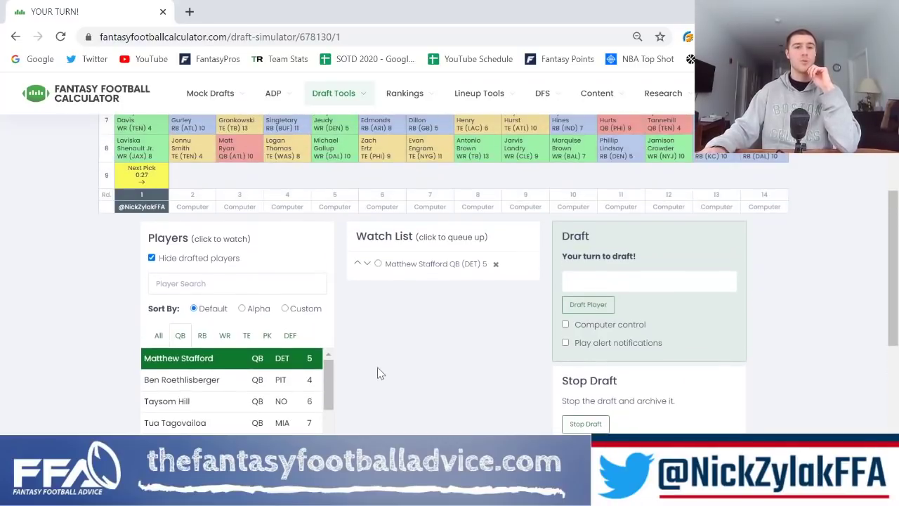
{"action": "scroll", "coordinate": [377, 373], "scroll_direction": "down", "scroll_amount": 2}
{"action": "scroll", "coordinate": [215, 392], "scroll_direction": "down", "scroll_amount": 3}
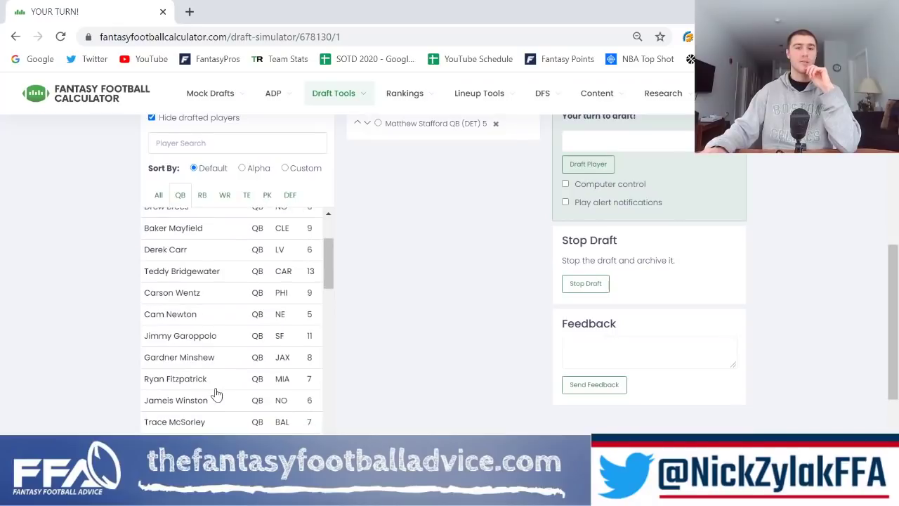
{"action": "scroll", "coordinate": [217, 395], "scroll_direction": "down", "scroll_amount": 1}
{"action": "scroll", "coordinate": [217, 394], "scroll_direction": "down", "scroll_amount": 1}
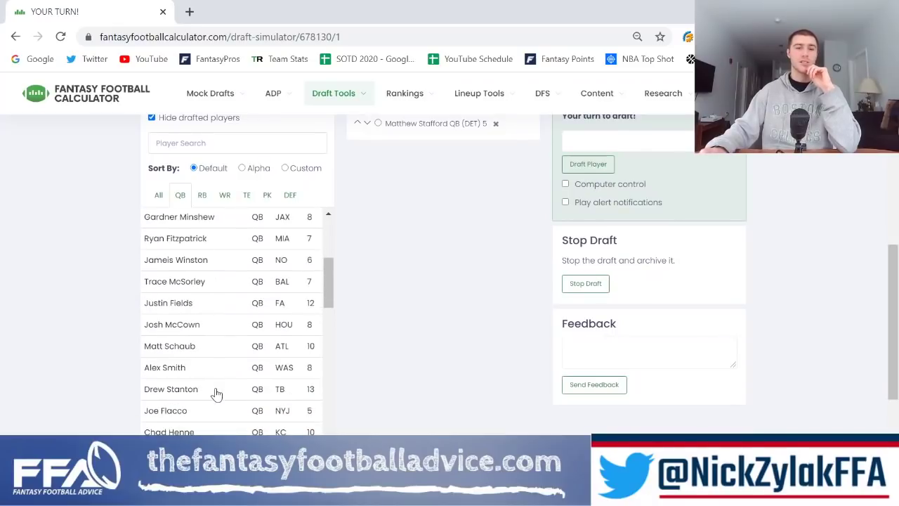
{"action": "scroll", "coordinate": [216, 392], "scroll_direction": "up", "scroll_amount": 5}
{"action": "scroll", "coordinate": [381, 355], "scroll_direction": "up", "scroll_amount": 1}
{"action": "left_click", "coordinate": [422, 199]}
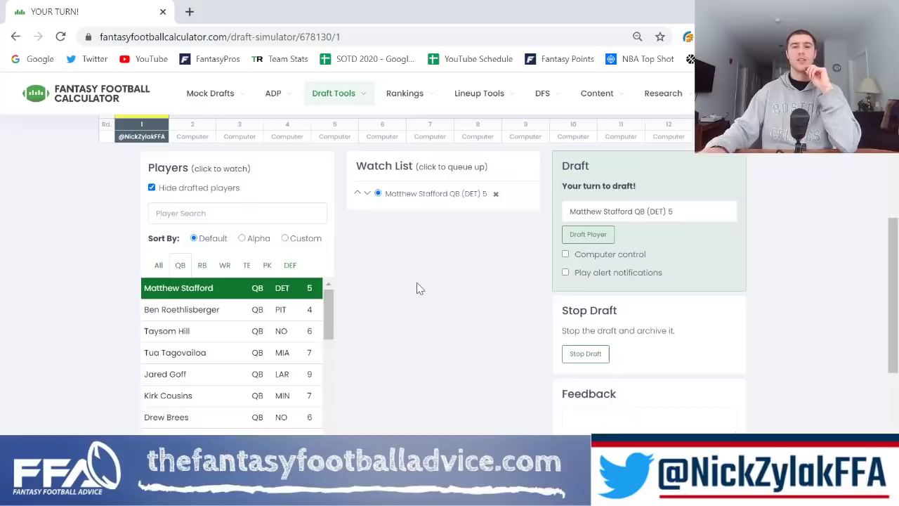
{"action": "scroll", "coordinate": [417, 288], "scroll_direction": "up", "scroll_amount": 1}
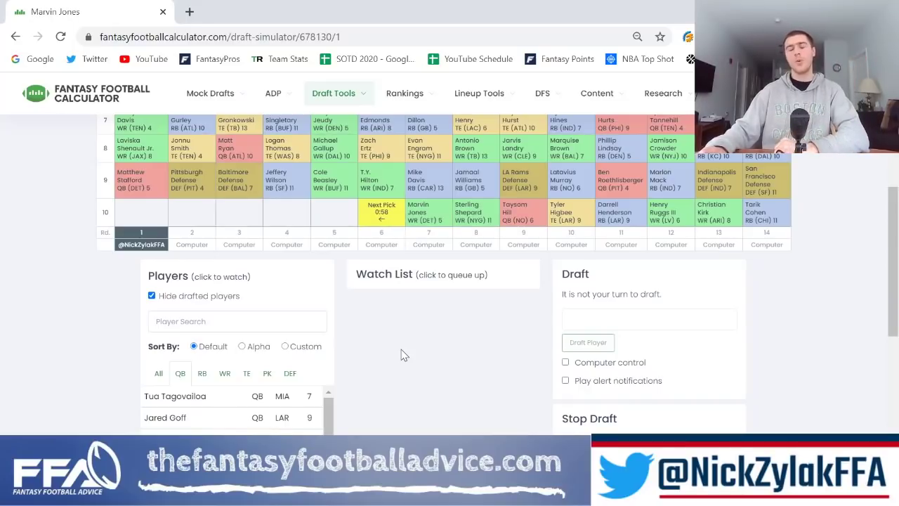
Review the draft board, filter to running backs and add Jerick McKinnon to the watch list as a round 10 candidate.
{"action": "scroll", "coordinate": [404, 355], "scroll_direction": "up", "scroll_amount": 3}
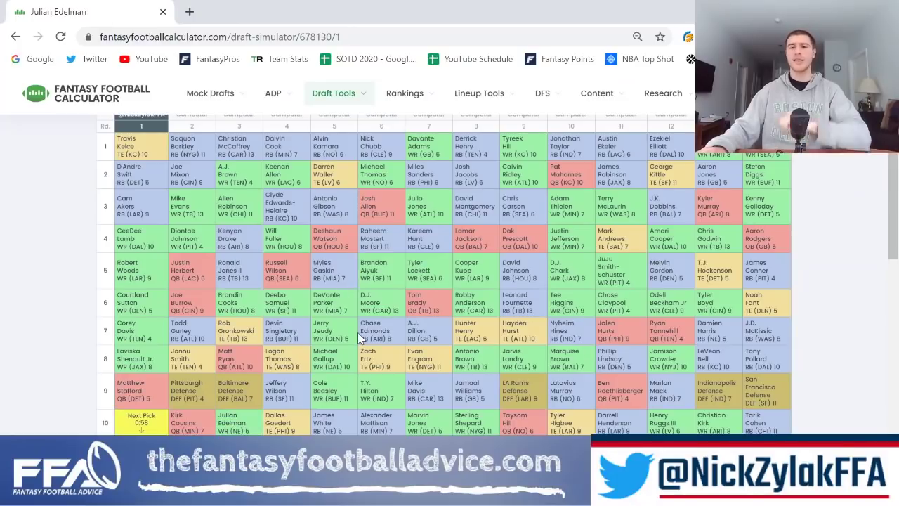
{"action": "scroll", "coordinate": [531, 248], "scroll_direction": "down", "scroll_amount": 3}
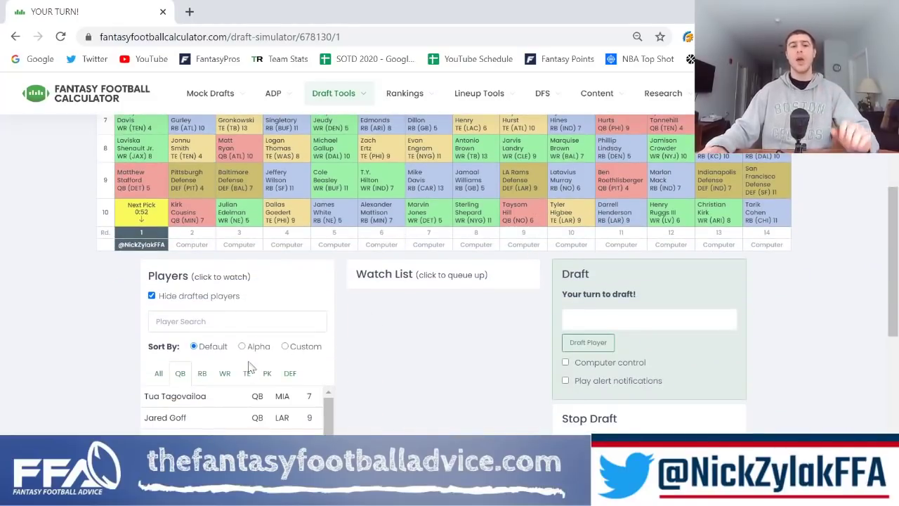
{"action": "left_click", "coordinate": [201, 374]}
{"action": "scroll", "coordinate": [425, 300], "scroll_direction": "up", "scroll_amount": 3}
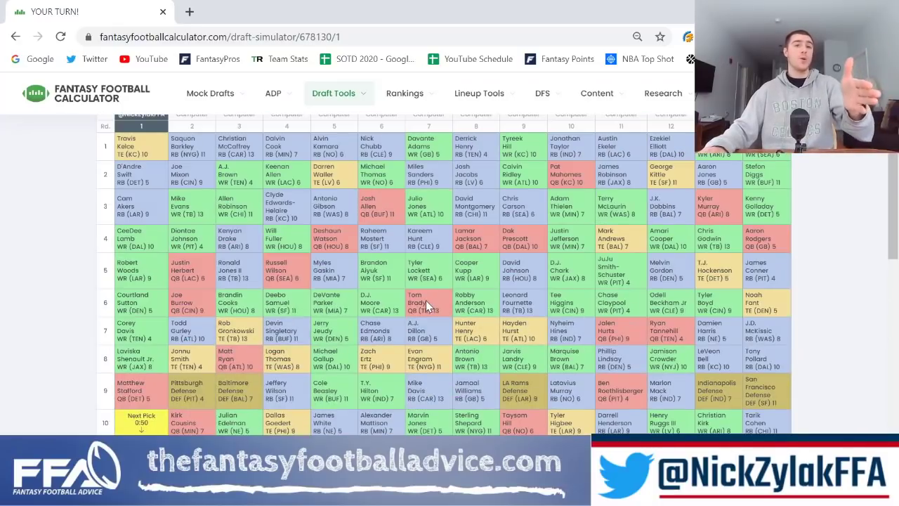
{"action": "scroll", "coordinate": [365, 300], "scroll_direction": "down", "scroll_amount": 3}
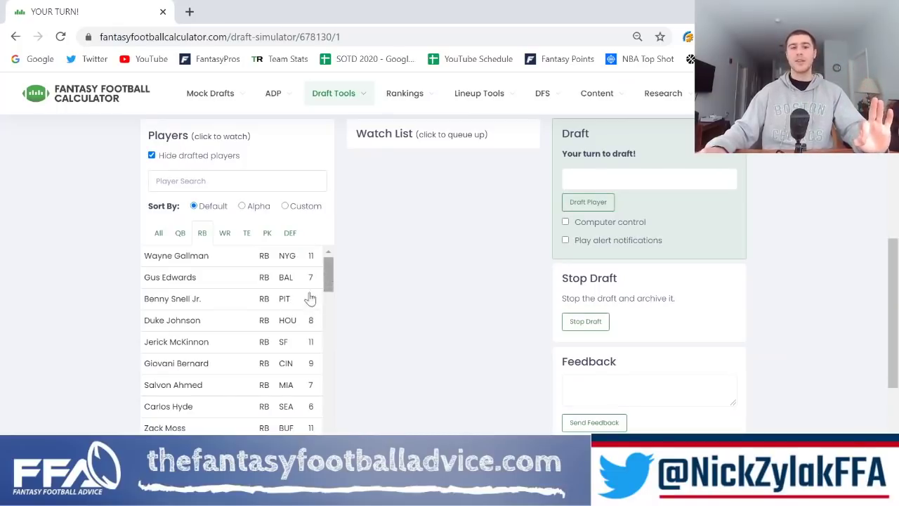
{"action": "left_click", "coordinate": [257, 346]}
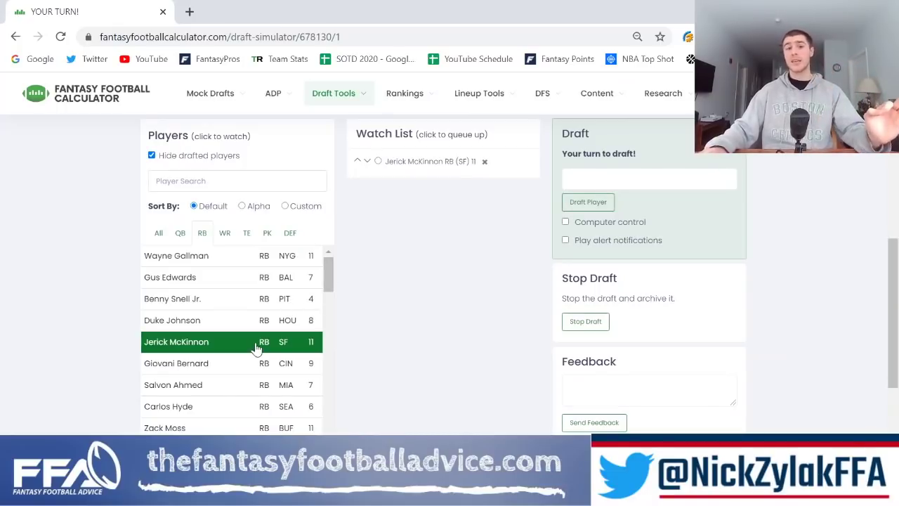
Examine the rest of the available running backs for alternatives to Jerick McKinnon in round 10.
{"action": "scroll", "coordinate": [256, 346], "scroll_direction": "down", "scroll_amount": 1}
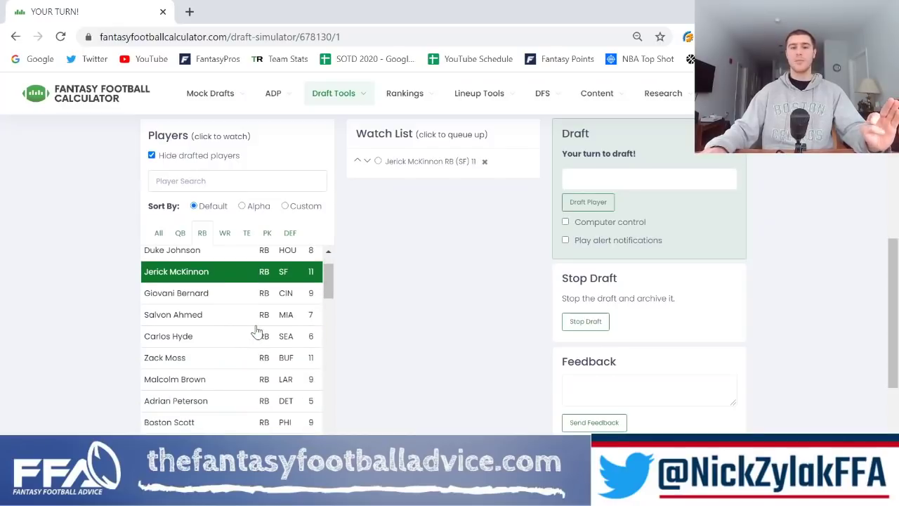
{"action": "scroll", "coordinate": [257, 333], "scroll_direction": "up", "scroll_amount": 1}
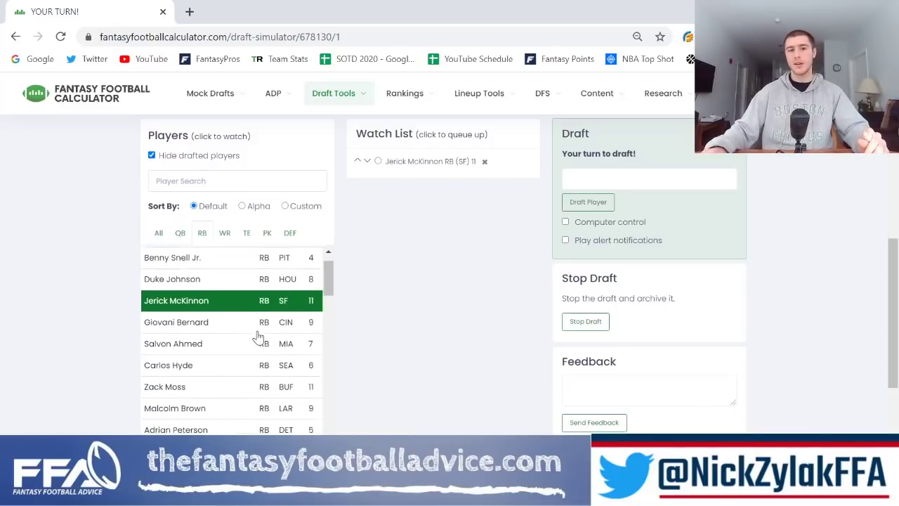
{"action": "scroll", "coordinate": [264, 354], "scroll_direction": "down", "scroll_amount": 1}
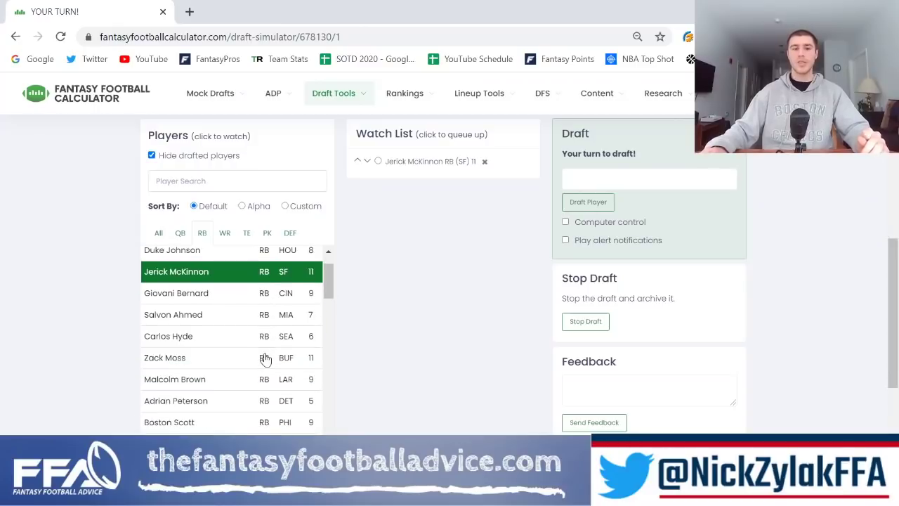
{"action": "scroll", "coordinate": [265, 358], "scroll_direction": "down", "scroll_amount": 1}
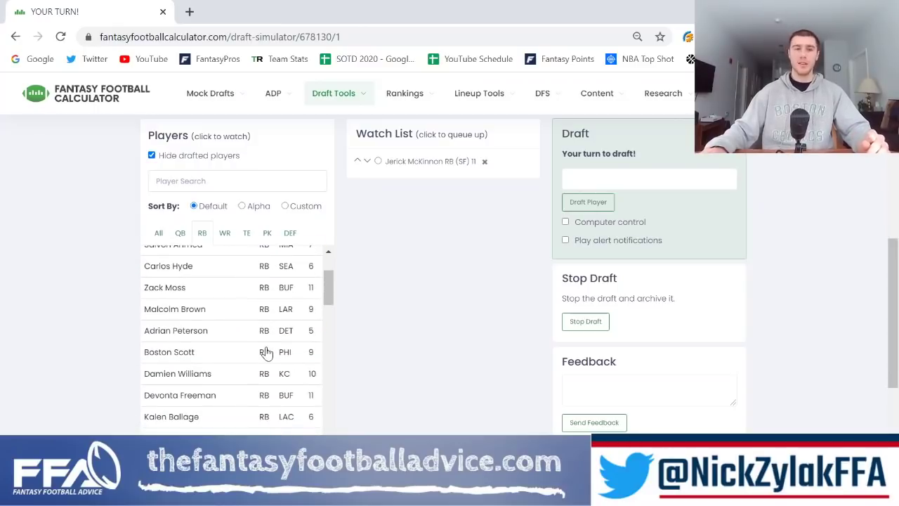
{"action": "scroll", "coordinate": [265, 352], "scroll_direction": "down", "scroll_amount": 1}
{"action": "scroll", "coordinate": [400, 347], "scroll_direction": "up", "scroll_amount": 2}
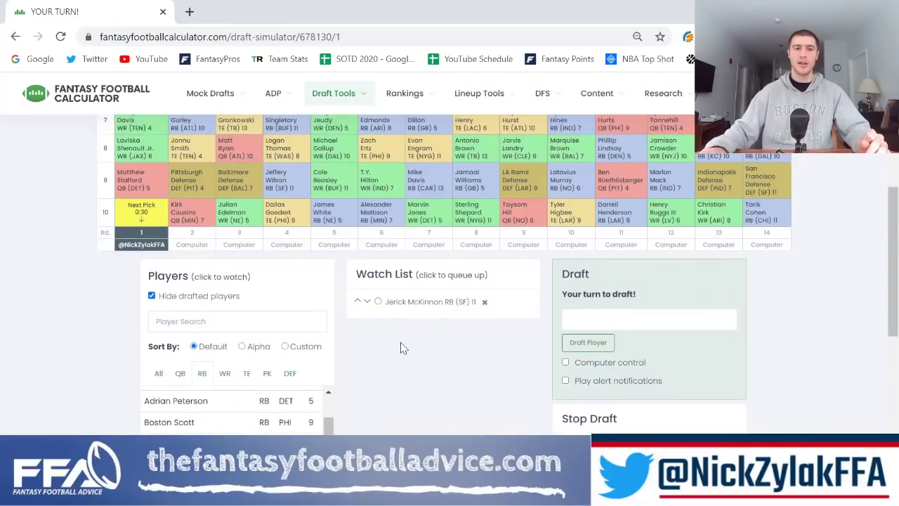
{"action": "scroll", "coordinate": [400, 347], "scroll_direction": "down", "scroll_amount": 2}
{"action": "scroll", "coordinate": [236, 381], "scroll_direction": "down", "scroll_amount": 2}
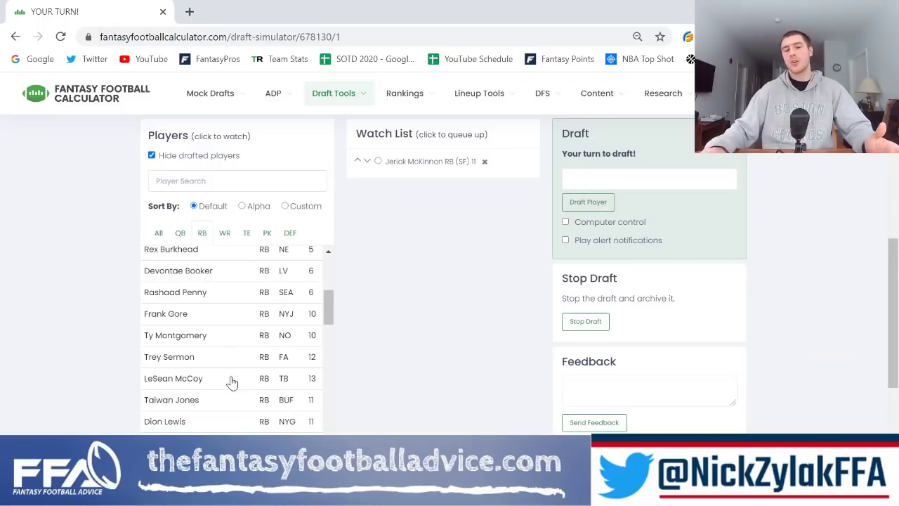
{"action": "scroll", "coordinate": [232, 382], "scroll_direction": "down", "scroll_amount": 1}
{"action": "scroll", "coordinate": [232, 382], "scroll_direction": "down", "scroll_amount": 3}
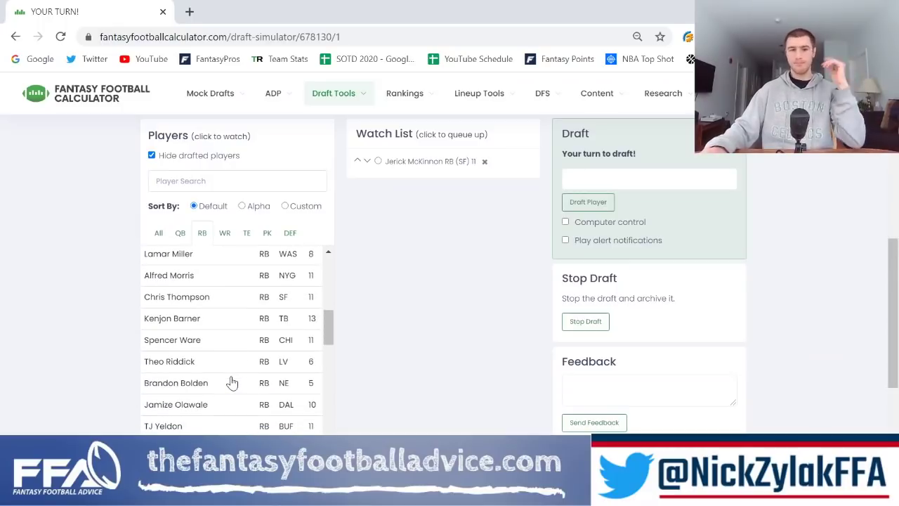
{"action": "scroll", "coordinate": [233, 382], "scroll_direction": "down", "scroll_amount": 1}
{"action": "scroll", "coordinate": [233, 381], "scroll_direction": "down", "scroll_amount": 1}
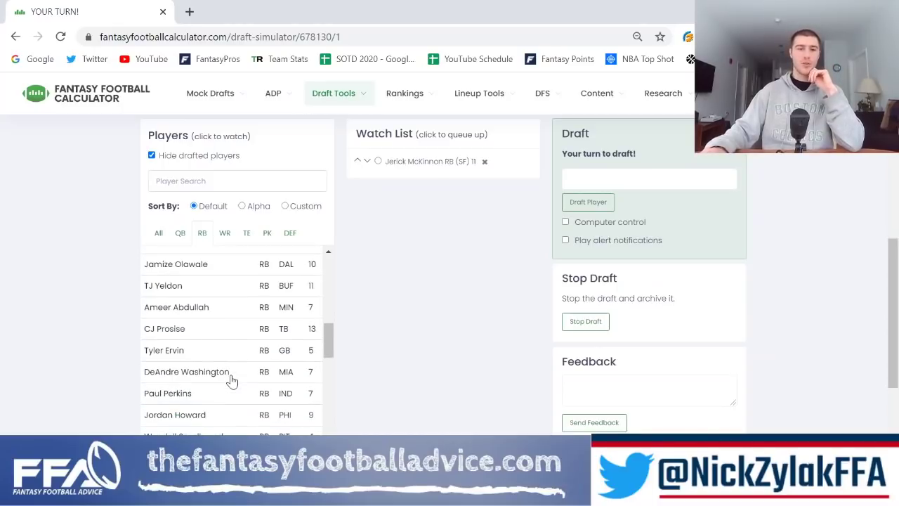
{"action": "scroll", "coordinate": [238, 406], "scroll_direction": "up", "scroll_amount": 7}
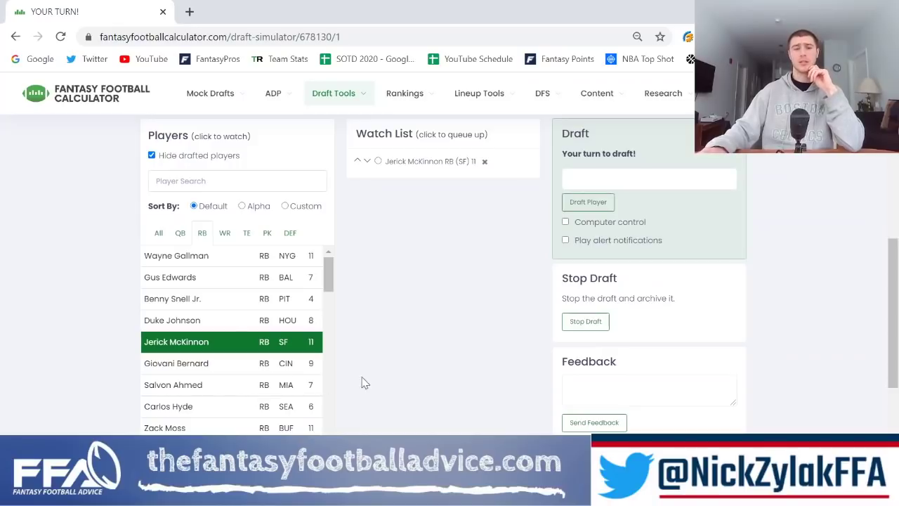
Add Zack Moss from the running backs to the watch list and draft him in round 10.
{"action": "scroll", "coordinate": [383, 366], "scroll_direction": "up", "scroll_amount": 3}
{"action": "scroll", "coordinate": [382, 367], "scroll_direction": "down", "scroll_amount": 3}
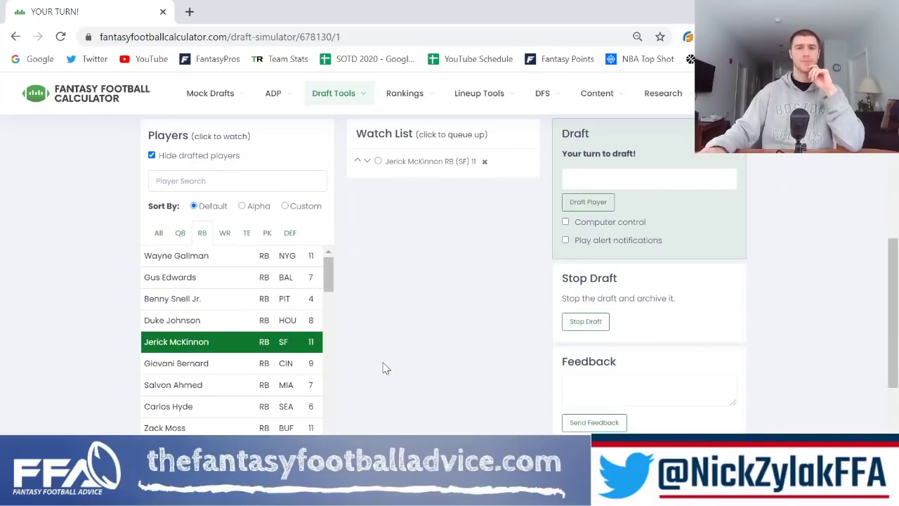
{"action": "scroll", "coordinate": [383, 366], "scroll_direction": "up", "scroll_amount": 3}
{"action": "scroll", "coordinate": [365, 387], "scroll_direction": "down", "scroll_amount": 4}
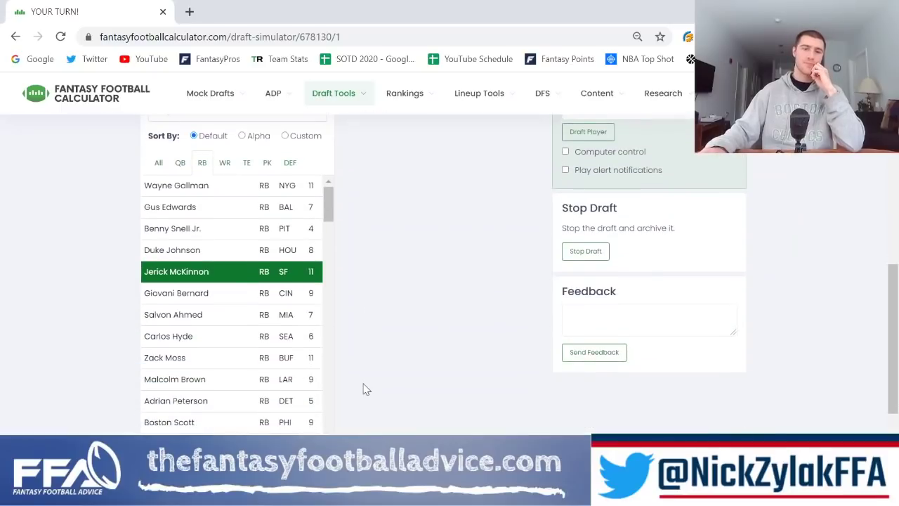
{"action": "left_click", "coordinate": [240, 360]}
{"action": "scroll", "coordinate": [358, 347], "scroll_direction": "up", "scroll_amount": 3}
{"action": "left_click", "coordinate": [405, 331]}
{"action": "left_click", "coordinate": [589, 344]}
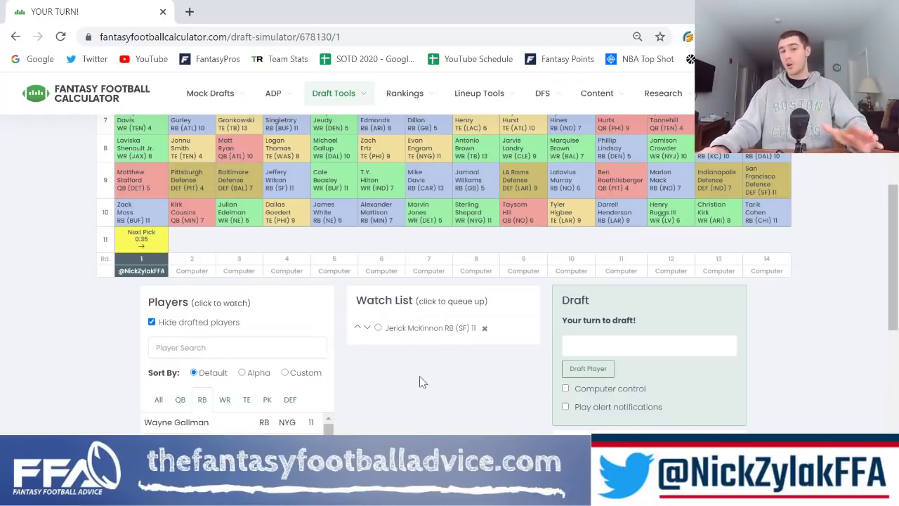
Examine the draft board and the available running backs for alternatives to Jerick McKinnon in round 11.
{"action": "scroll", "coordinate": [419, 381], "scroll_direction": "down", "scroll_amount": 2}
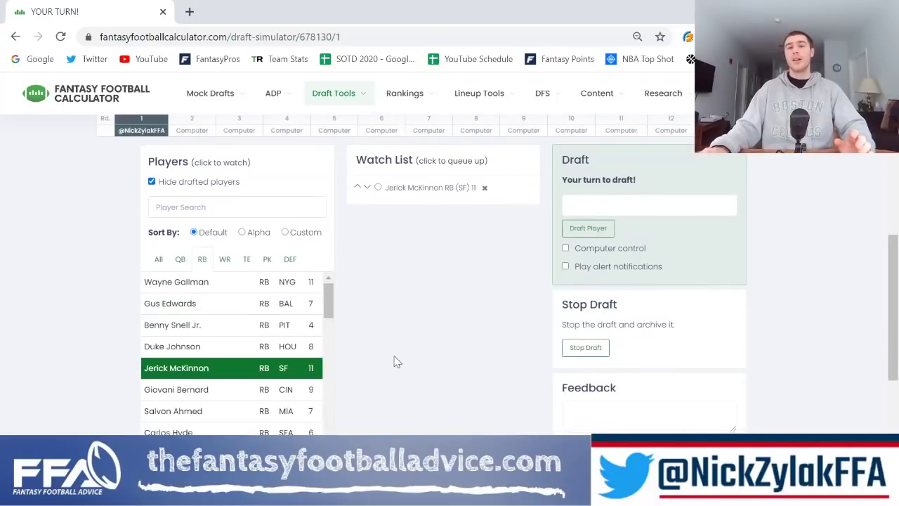
{"action": "scroll", "coordinate": [397, 361], "scroll_direction": "up", "scroll_amount": 2}
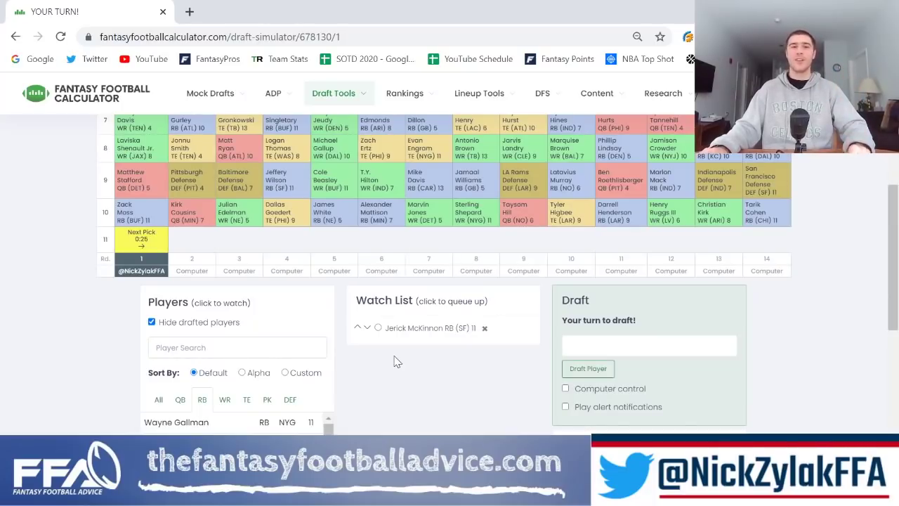
{"action": "scroll", "coordinate": [397, 361], "scroll_direction": "down", "scroll_amount": 2}
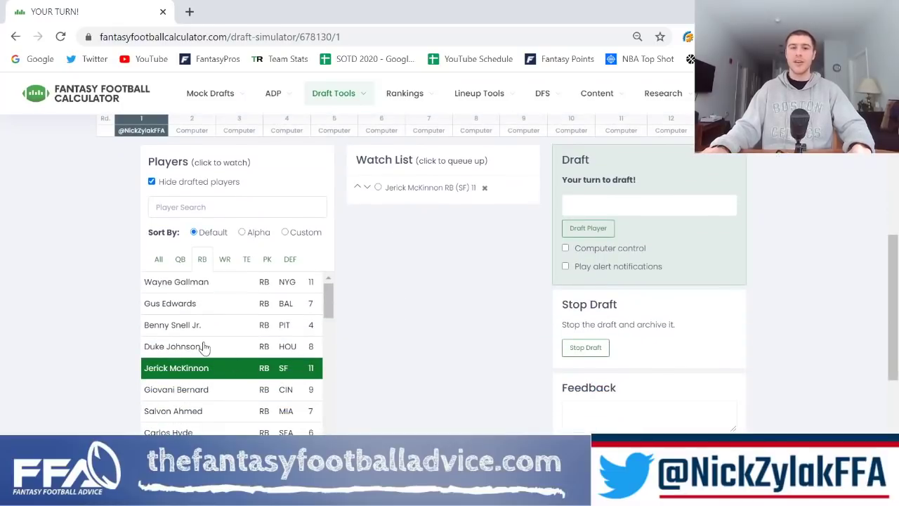
{"action": "scroll", "coordinate": [202, 346], "scroll_direction": "down", "scroll_amount": 2}
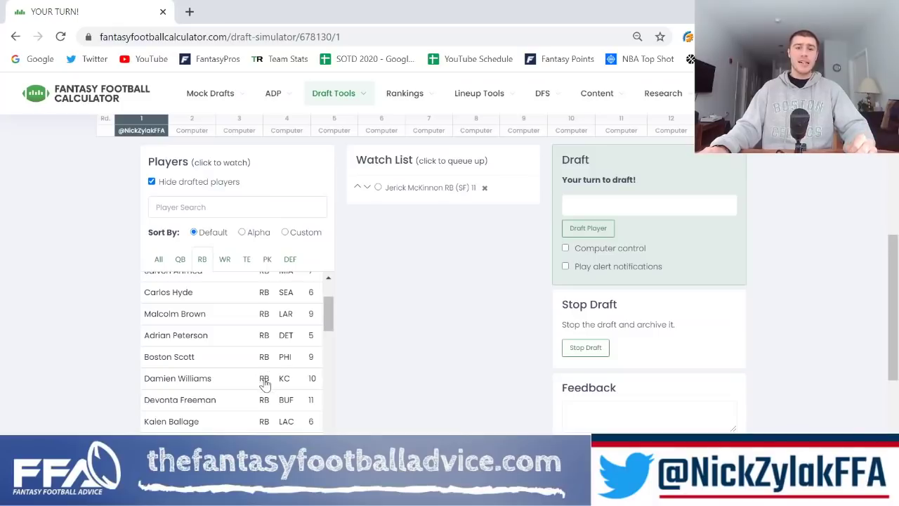
{"action": "scroll", "coordinate": [265, 385], "scroll_direction": "down", "scroll_amount": 2}
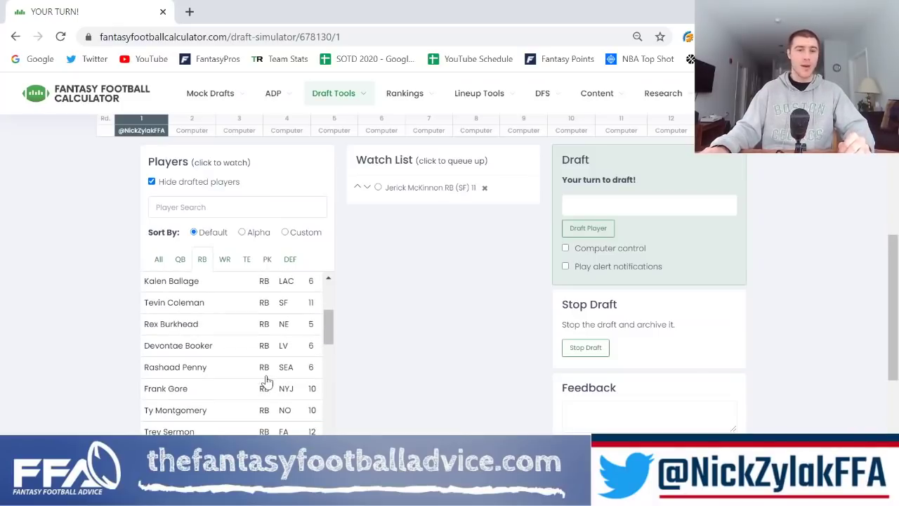
{"action": "scroll", "coordinate": [267, 378], "scroll_direction": "down", "scroll_amount": 1}
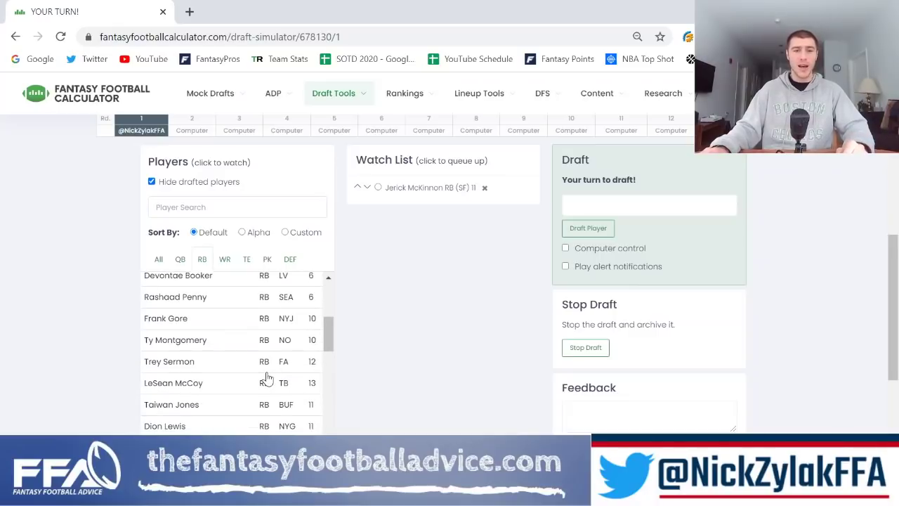
{"action": "scroll", "coordinate": [358, 366], "scroll_direction": "up", "scroll_amount": 1}
{"action": "scroll", "coordinate": [347, 372], "scroll_direction": "down", "scroll_amount": 1}
{"action": "scroll", "coordinate": [267, 384], "scroll_direction": "down", "scroll_amount": 1}
{"action": "scroll", "coordinate": [267, 384], "scroll_direction": "down", "scroll_amount": 2}
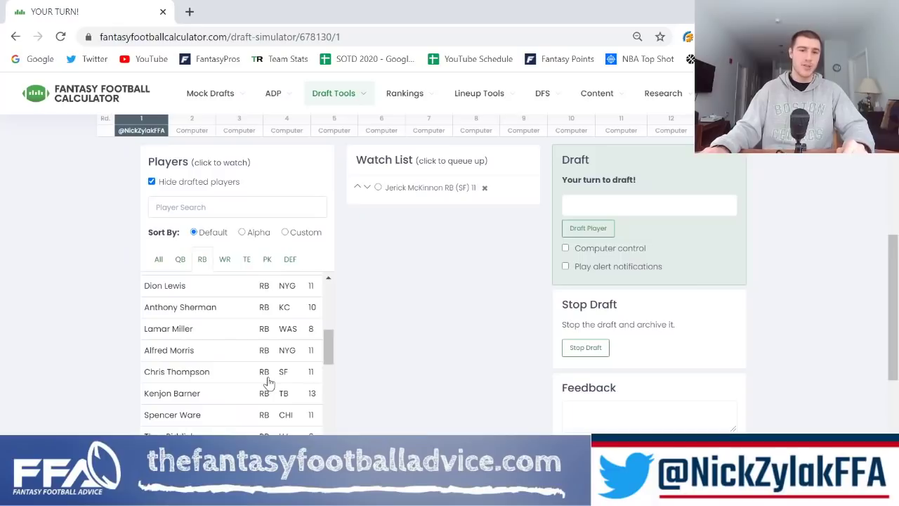
{"action": "scroll", "coordinate": [268, 383], "scroll_direction": "down", "scroll_amount": 1}
{"action": "scroll", "coordinate": [268, 382], "scroll_direction": "down", "scroll_amount": 1}
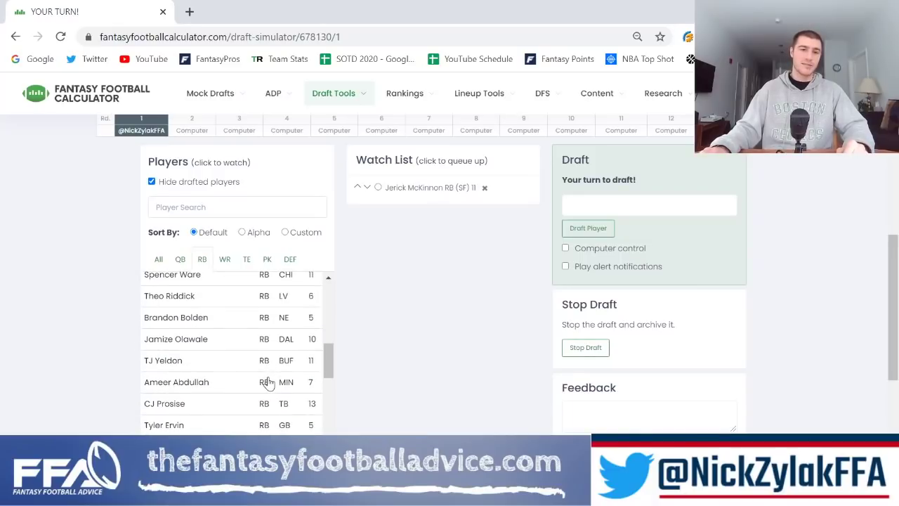
Select Jerick McKinnon from the watch list and draft him in round 11.
{"action": "scroll", "coordinate": [267, 379], "scroll_direction": "up", "scroll_amount": 5}
{"action": "left_click", "coordinate": [428, 188]}
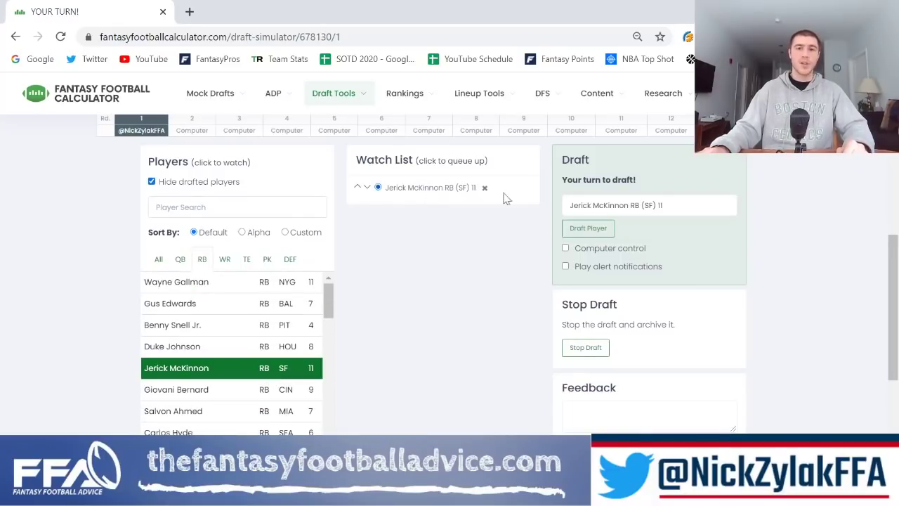
{"action": "left_click", "coordinate": [588, 227]}
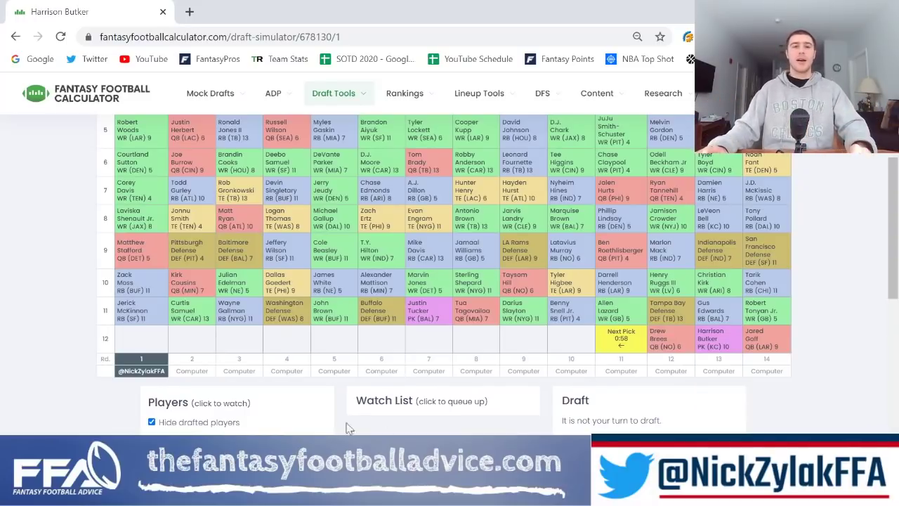
Review the draft board, filter to wide receivers and add Mike Williams, Denzel Mims and Darnell Mooney to the watch list.
{"action": "scroll", "coordinate": [241, 344], "scroll_direction": "up", "scroll_amount": 2}
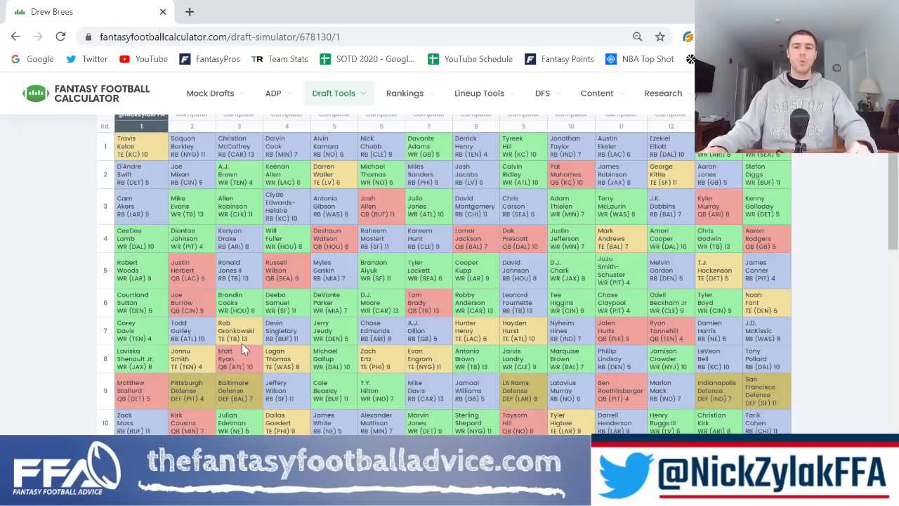
{"action": "scroll", "coordinate": [241, 343], "scroll_direction": "down", "scroll_amount": 2}
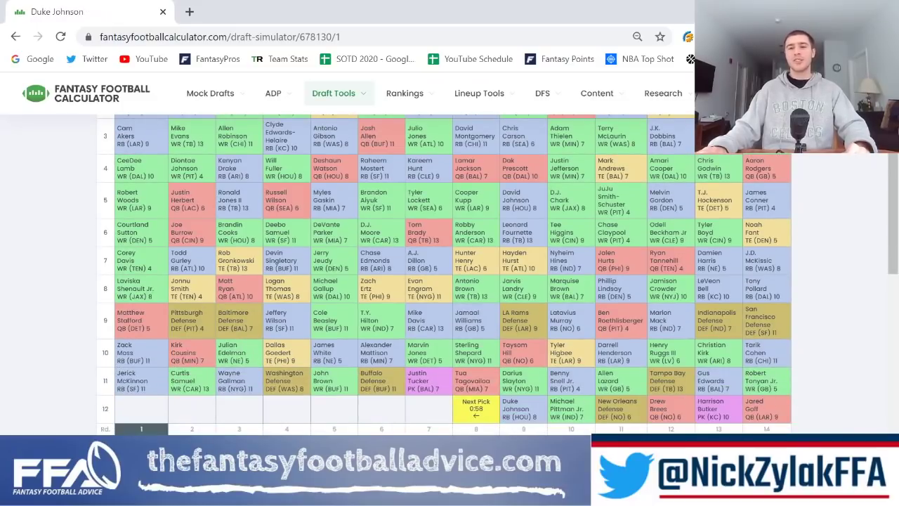
{"action": "scroll", "coordinate": [444, 274], "scroll_direction": "up", "scroll_amount": 3}
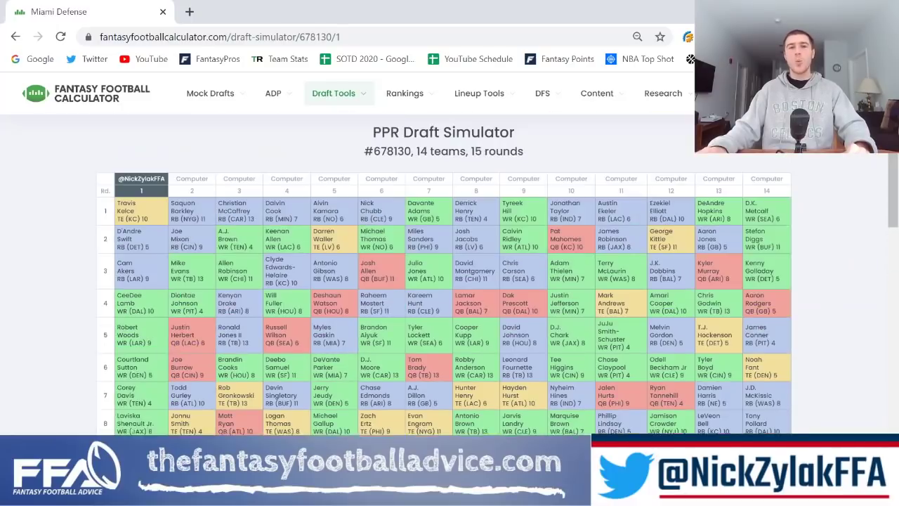
{"action": "scroll", "coordinate": [444, 273], "scroll_direction": "down", "scroll_amount": 5}
{"action": "scroll", "coordinate": [552, 383], "scroll_direction": "up", "scroll_amount": 5}
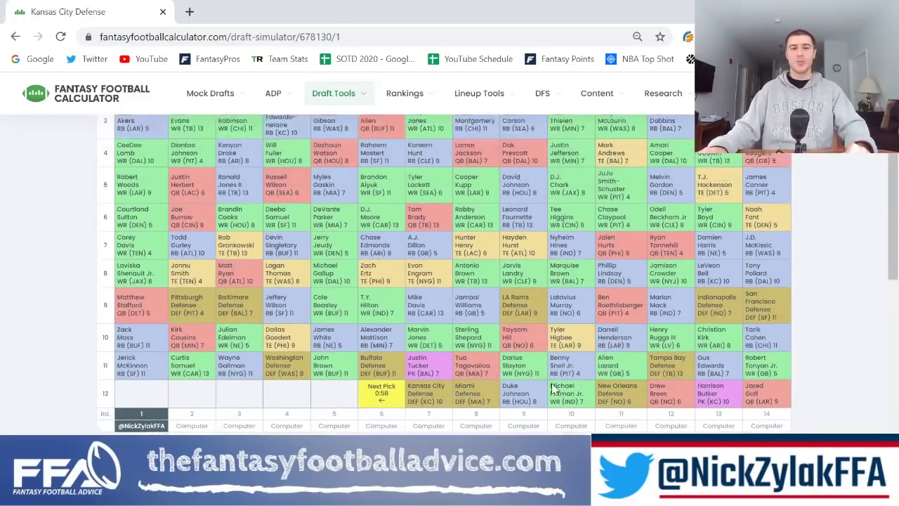
{"action": "scroll", "coordinate": [551, 383], "scroll_direction": "down", "scroll_amount": 3}
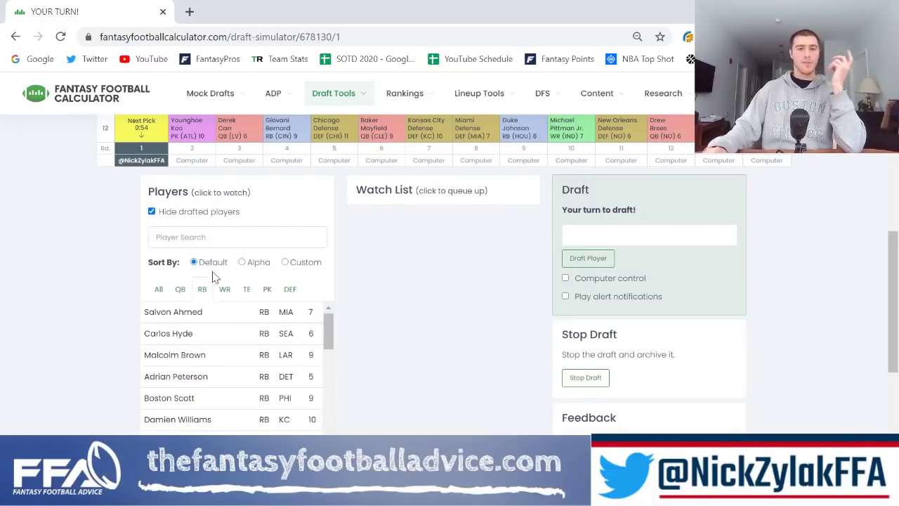
{"action": "left_click", "coordinate": [224, 290]}
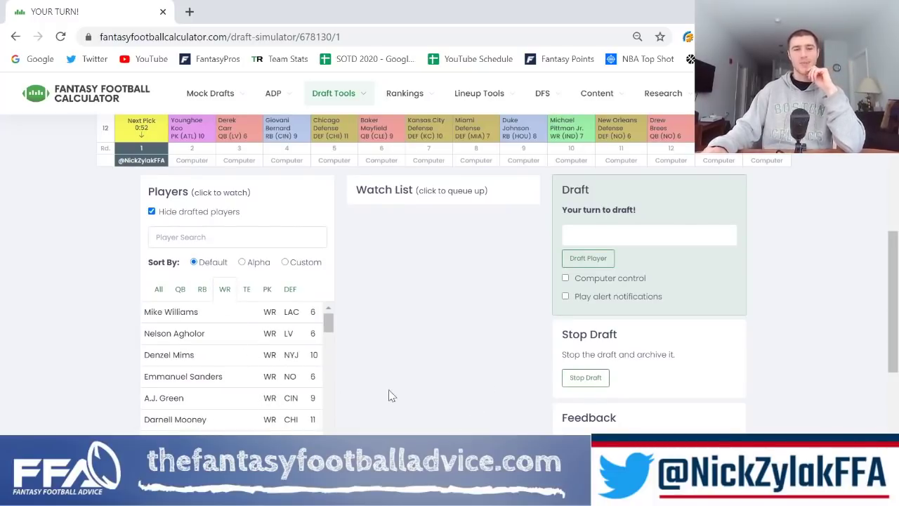
{"action": "scroll", "coordinate": [390, 393], "scroll_direction": "down", "scroll_amount": 1}
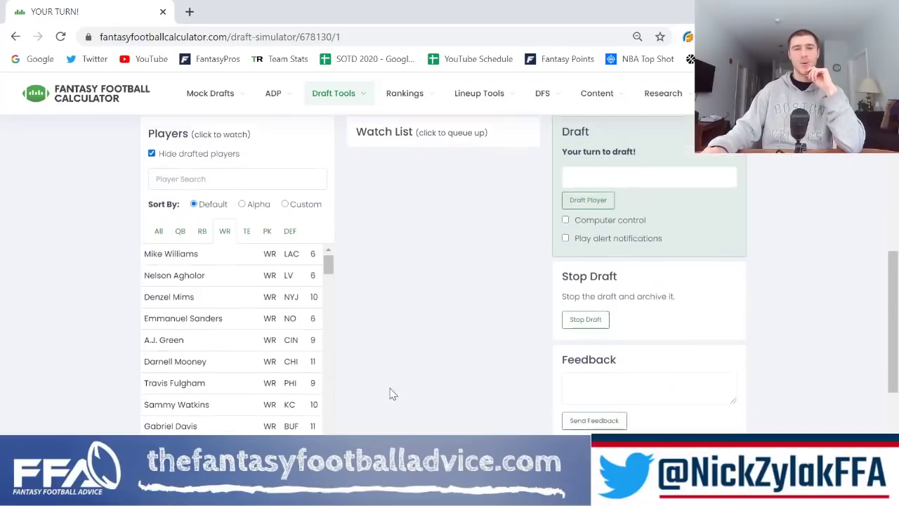
{"action": "left_click", "coordinate": [267, 250]}
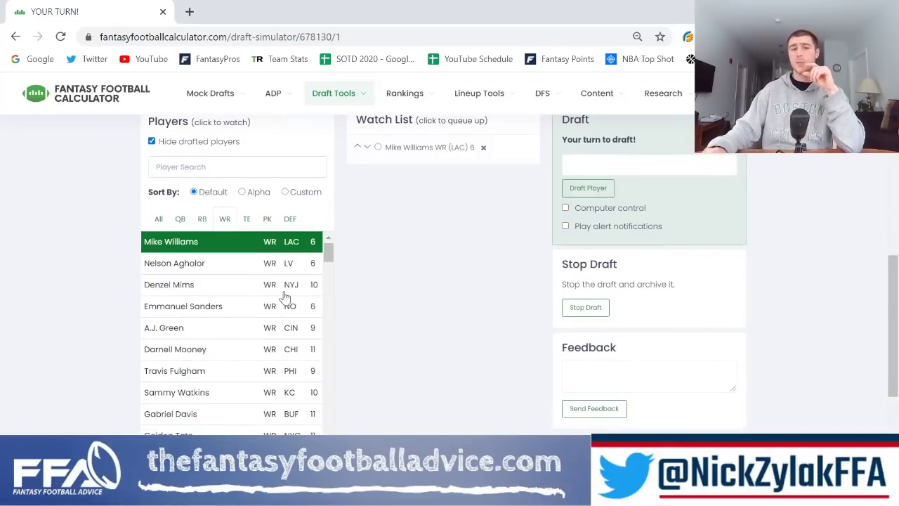
{"action": "left_click", "coordinate": [284, 294]}
{"action": "left_click", "coordinate": [272, 348]}
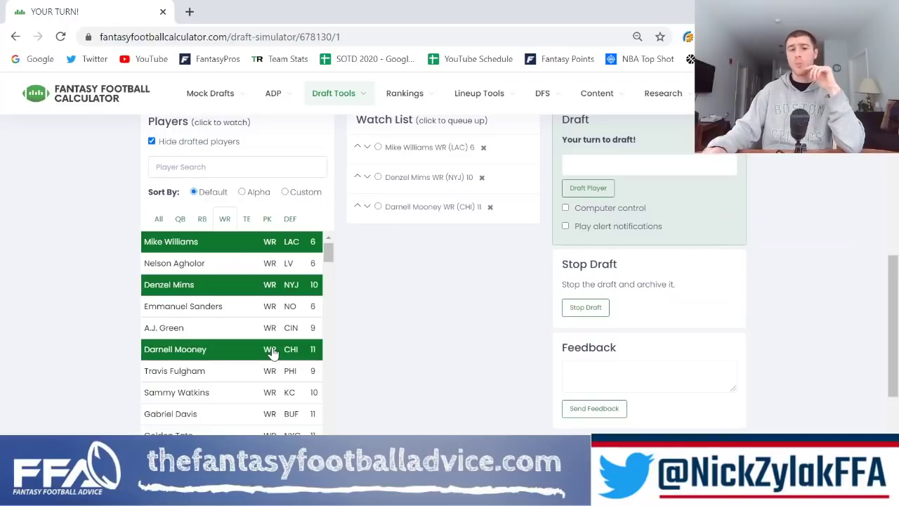
Add Jalen Reagor from further down the wide receivers to the watch list.
{"action": "scroll", "coordinate": [272, 355], "scroll_direction": "down", "scroll_amount": 1}
{"action": "scroll", "coordinate": [259, 372], "scroll_direction": "down", "scroll_amount": 1}
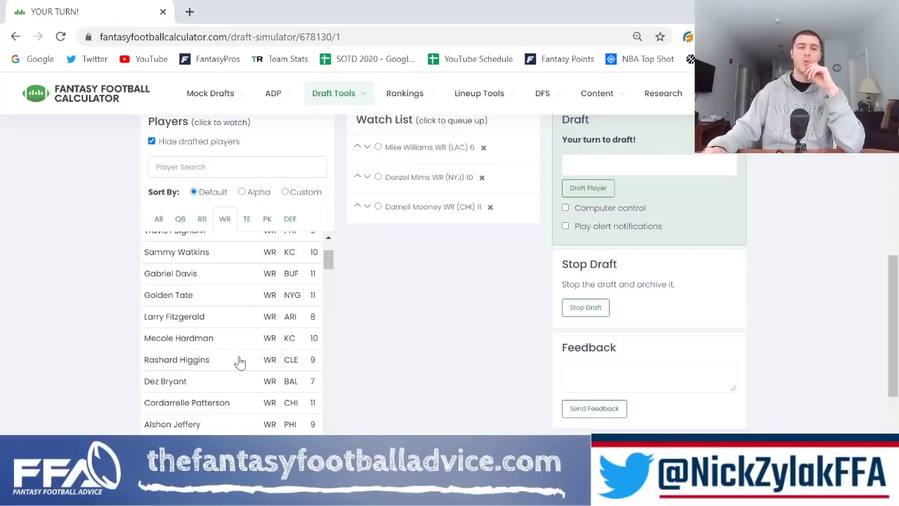
{"action": "scroll", "coordinate": [240, 362], "scroll_direction": "down", "scroll_amount": 1}
{"action": "scroll", "coordinate": [239, 361], "scroll_direction": "down", "scroll_amount": 1}
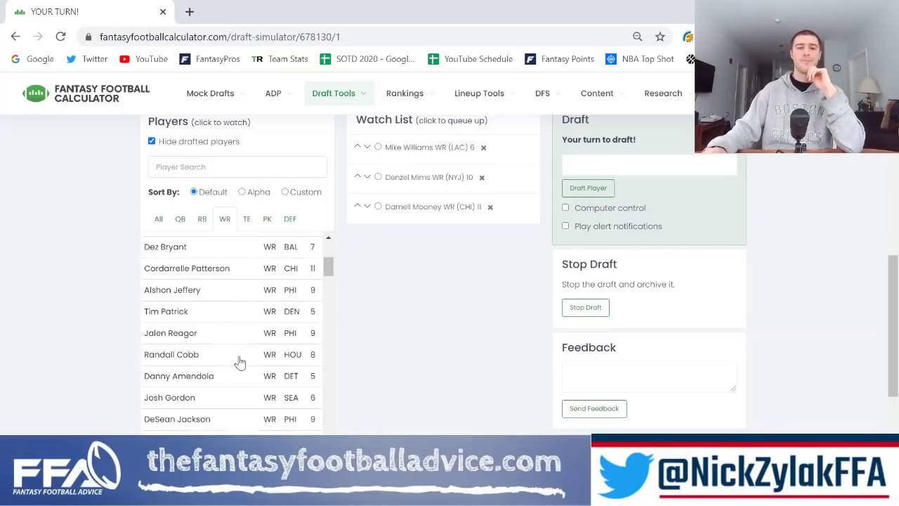
{"action": "left_click", "coordinate": [248, 330]}
Look through the remaining wide receivers, then select Mike Williams from the watch list and draft him in round 12.
{"action": "scroll", "coordinate": [254, 370], "scroll_direction": "down", "scroll_amount": 3}
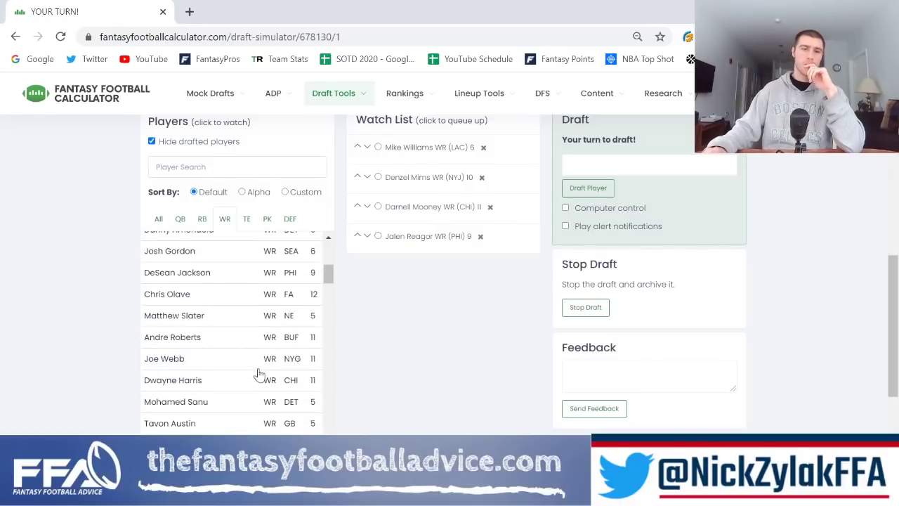
{"action": "scroll", "coordinate": [237, 383], "scroll_direction": "down", "scroll_amount": 1}
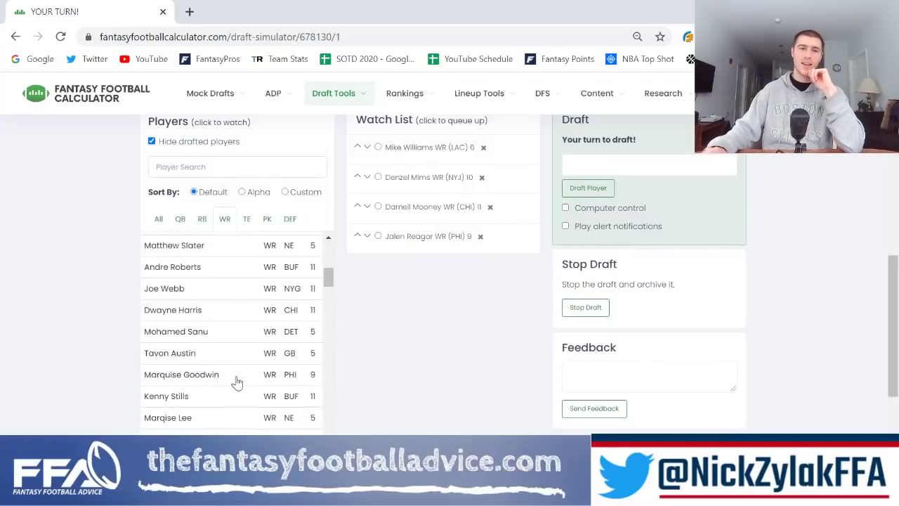
{"action": "scroll", "coordinate": [237, 382], "scroll_direction": "down", "scroll_amount": 2}
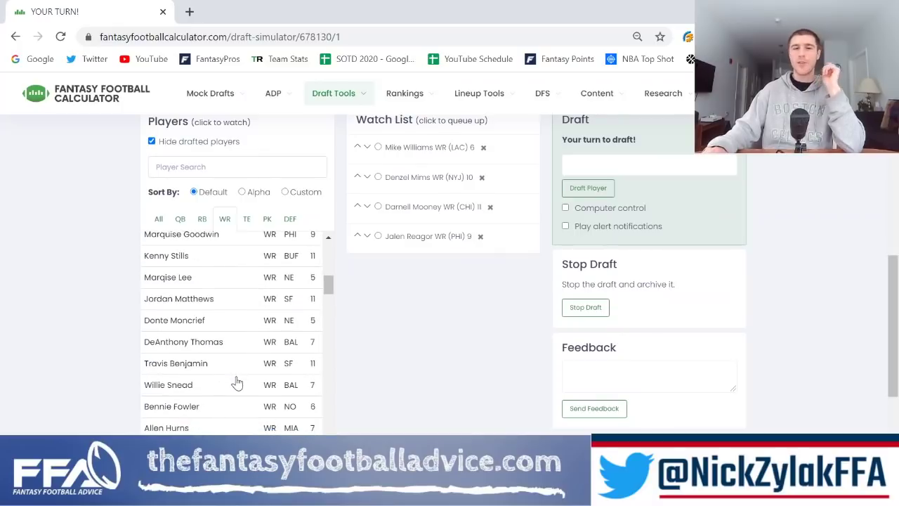
{"action": "scroll", "coordinate": [237, 383], "scroll_direction": "down", "scroll_amount": 2}
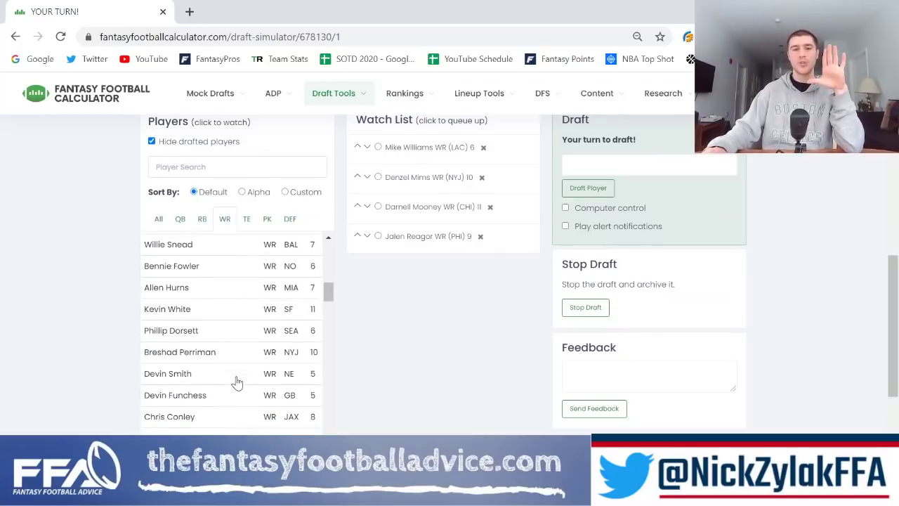
{"action": "scroll", "coordinate": [237, 383], "scroll_direction": "down", "scroll_amount": 1}
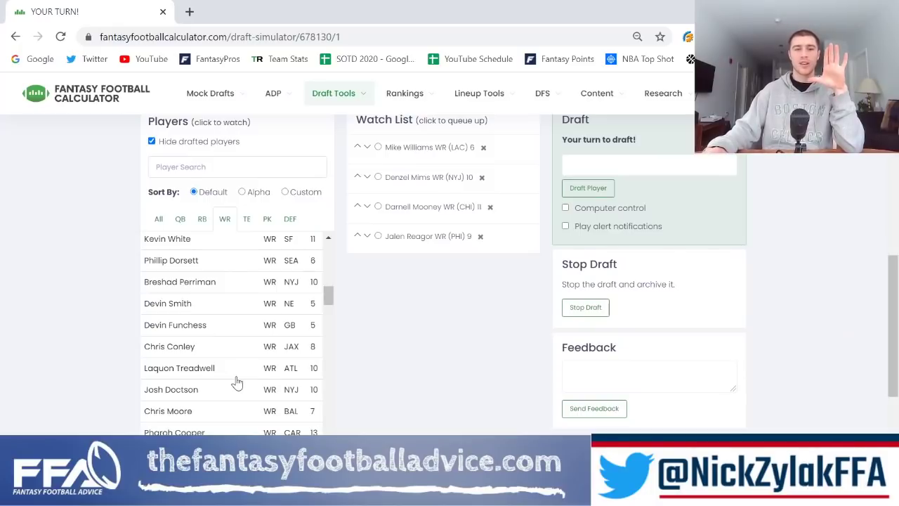
{"action": "scroll", "coordinate": [264, 386], "scroll_direction": "up", "scroll_amount": 10}
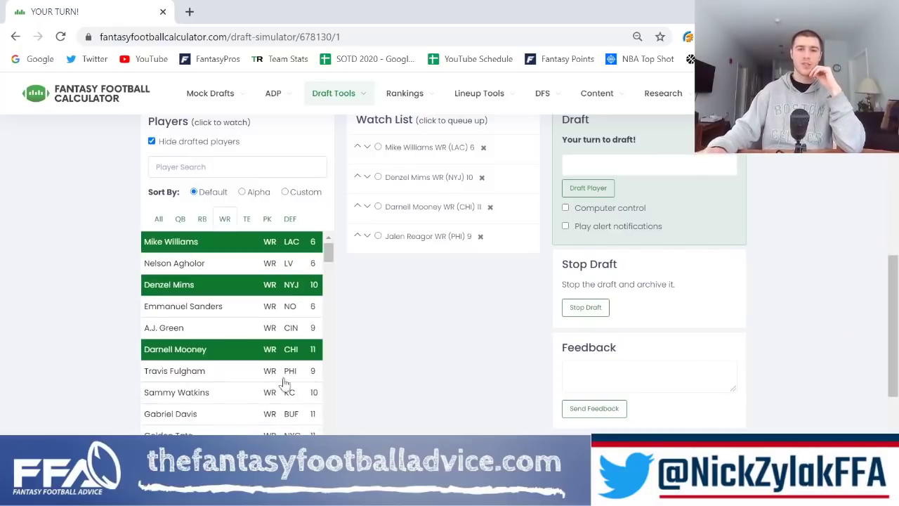
{"action": "scroll", "coordinate": [380, 382], "scroll_direction": "up", "scroll_amount": 3}
{"action": "scroll", "coordinate": [381, 382], "scroll_direction": "down", "scroll_amount": 2}
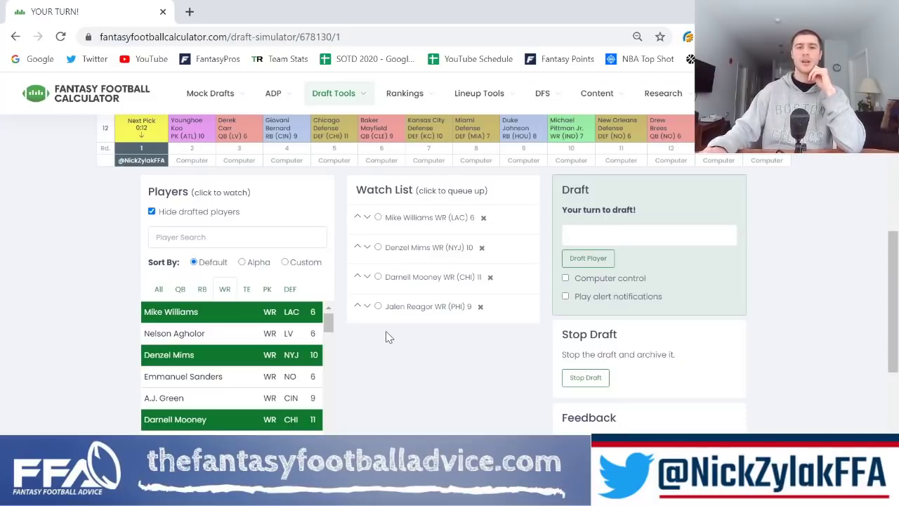
{"action": "left_click", "coordinate": [402, 223]}
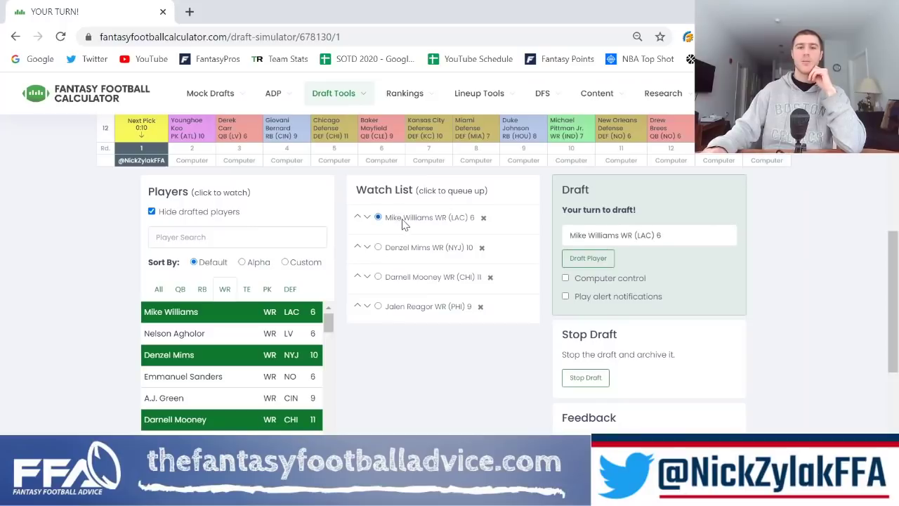
{"action": "left_click", "coordinate": [572, 260]}
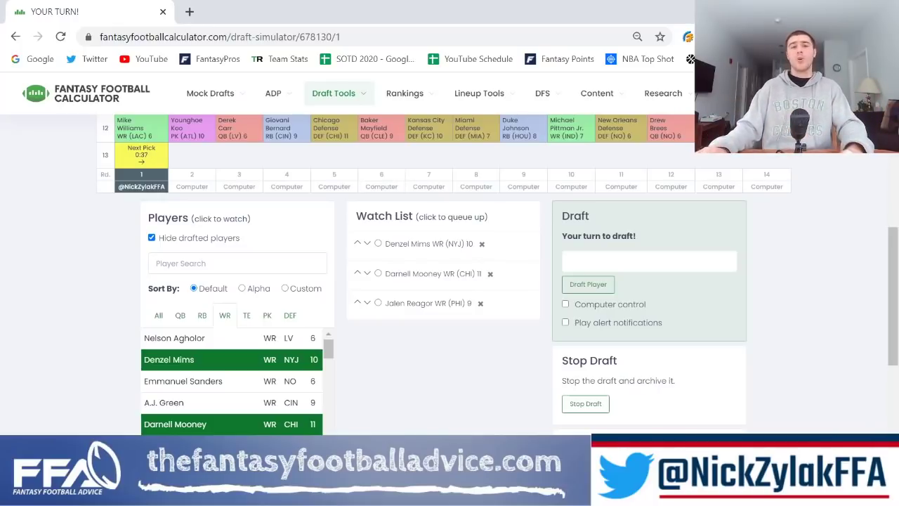
Review the draft board, filter to running backs and add Boston Scott, Malcolm Brown, Salvon Ahmed and Rashaad Penny to the watch list.
{"action": "scroll", "coordinate": [571, 266], "scroll_direction": "up", "scroll_amount": 5}
{"action": "scroll", "coordinate": [570, 265], "scroll_direction": "down", "scroll_amount": 2}
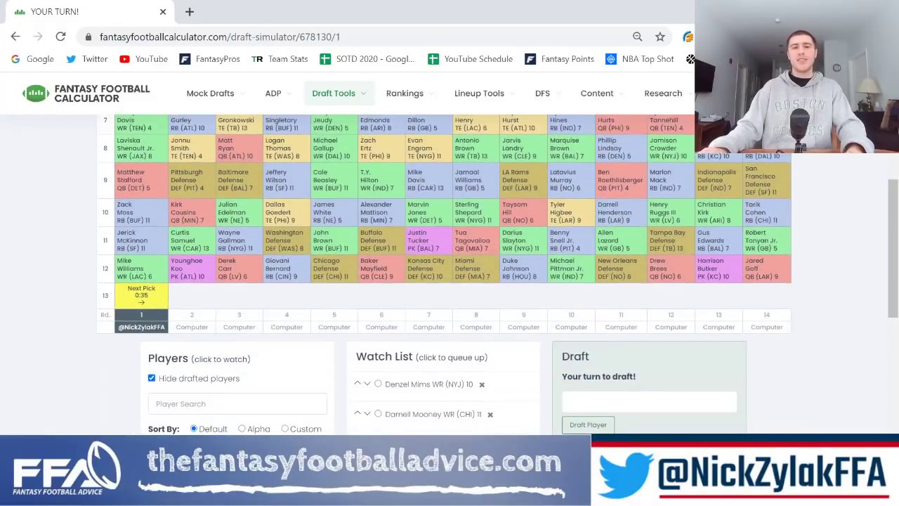
{"action": "scroll", "coordinate": [347, 269], "scroll_direction": "up", "scroll_amount": 2}
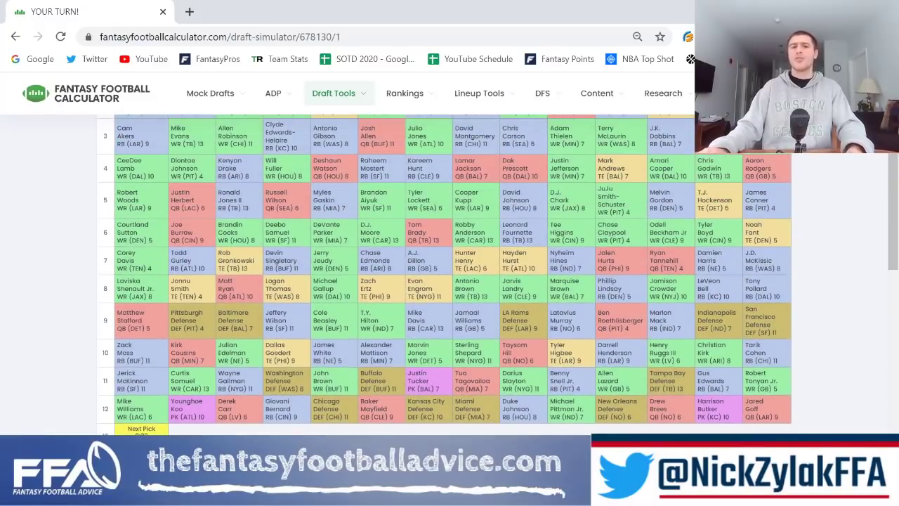
{"action": "scroll", "coordinate": [346, 269], "scroll_direction": "down", "scroll_amount": 3}
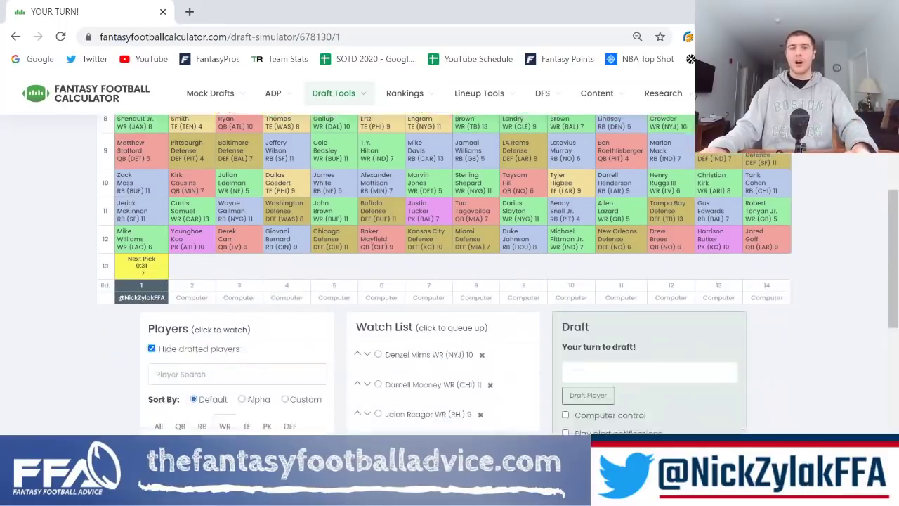
{"action": "scroll", "coordinate": [259, 279], "scroll_direction": "up", "scroll_amount": 3}
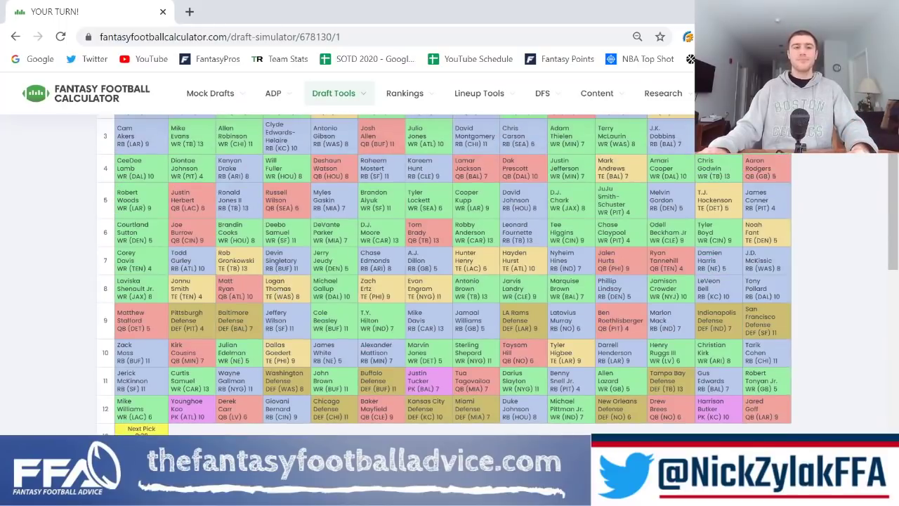
{"action": "scroll", "coordinate": [267, 284], "scroll_direction": "down", "scroll_amount": 5}
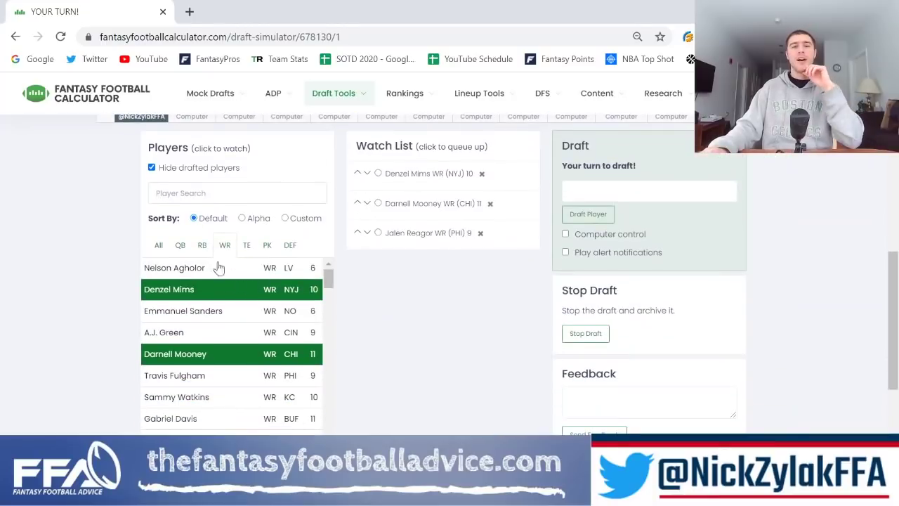
{"action": "left_click", "coordinate": [203, 245]}
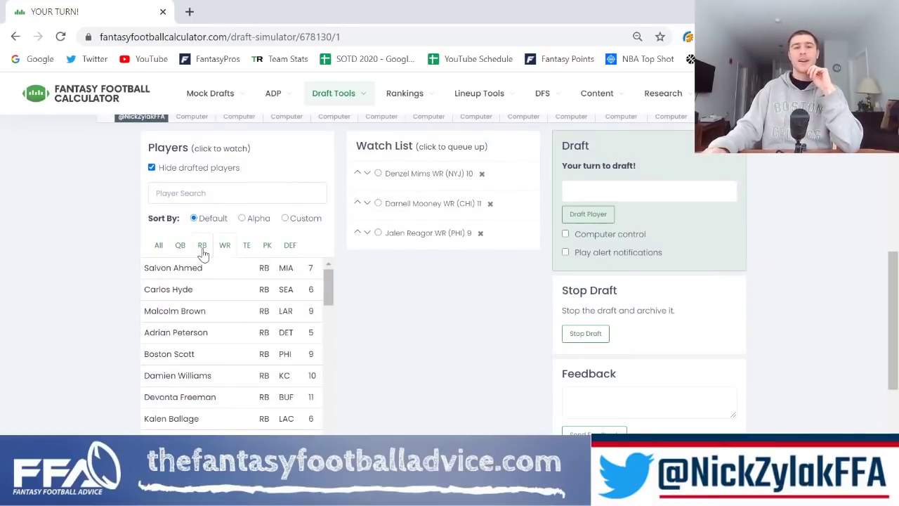
{"action": "scroll", "coordinate": [316, 291], "scroll_direction": "up", "scroll_amount": 1}
{"action": "scroll", "coordinate": [372, 291], "scroll_direction": "down", "scroll_amount": 1}
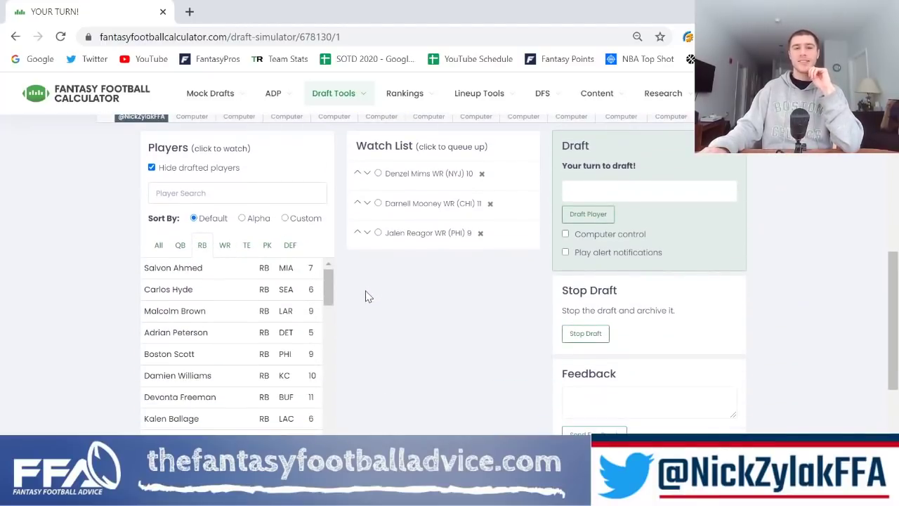
{"action": "left_click", "coordinate": [286, 358]}
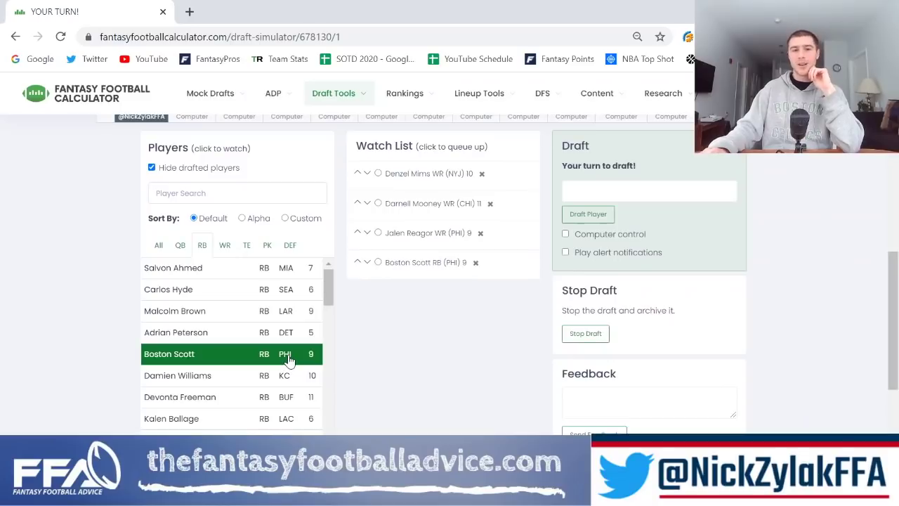
{"action": "left_click", "coordinate": [247, 315]}
{"action": "left_click", "coordinate": [244, 276]}
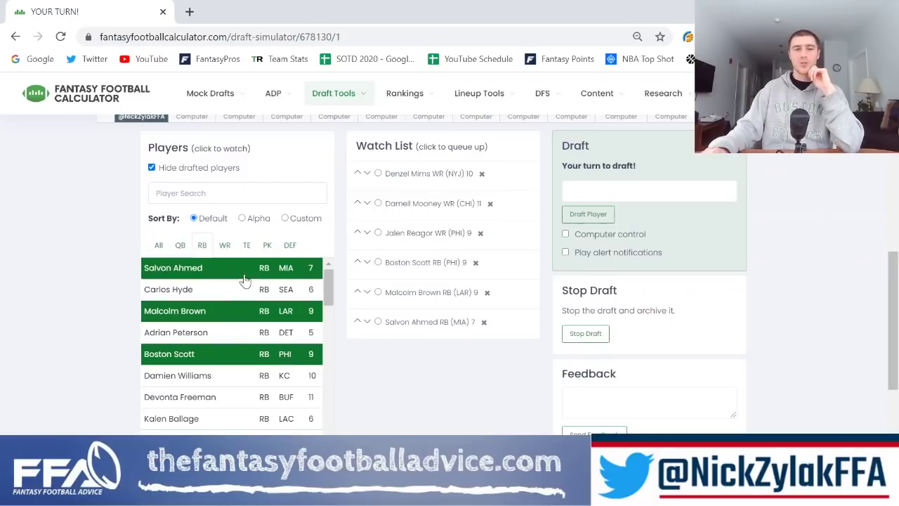
{"action": "scroll", "coordinate": [274, 385], "scroll_direction": "down", "scroll_amount": 1}
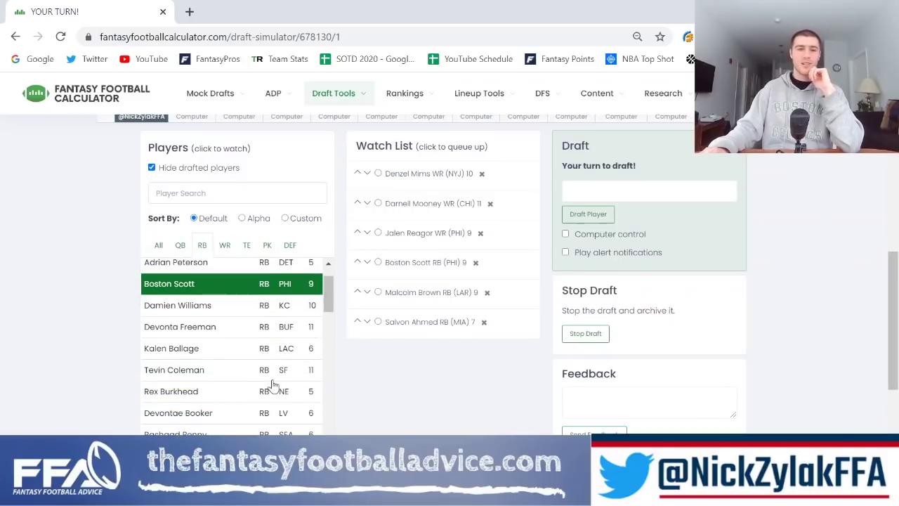
{"action": "left_click", "coordinate": [262, 430]}
Remove Denzel Mims and Darnell Mooney from the watch list, then draft Boston Scott in round 13.
{"action": "scroll", "coordinate": [345, 392], "scroll_direction": "up", "scroll_amount": 2}
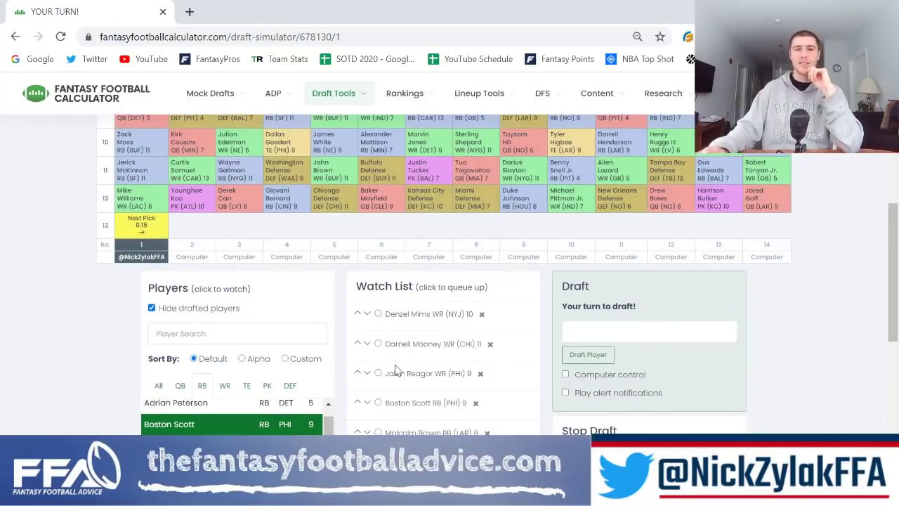
{"action": "left_click", "coordinate": [482, 314]}
{"action": "left_click", "coordinate": [491, 314]}
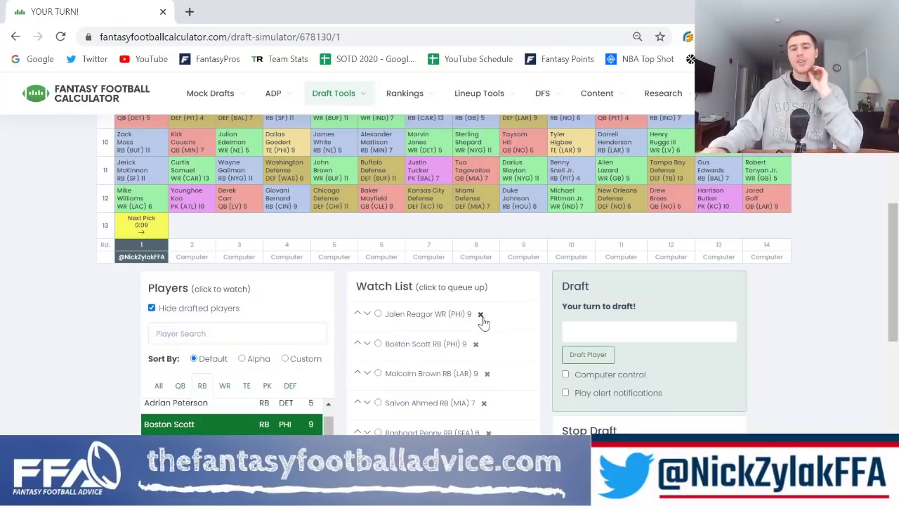
{"action": "left_click", "coordinate": [399, 344]}
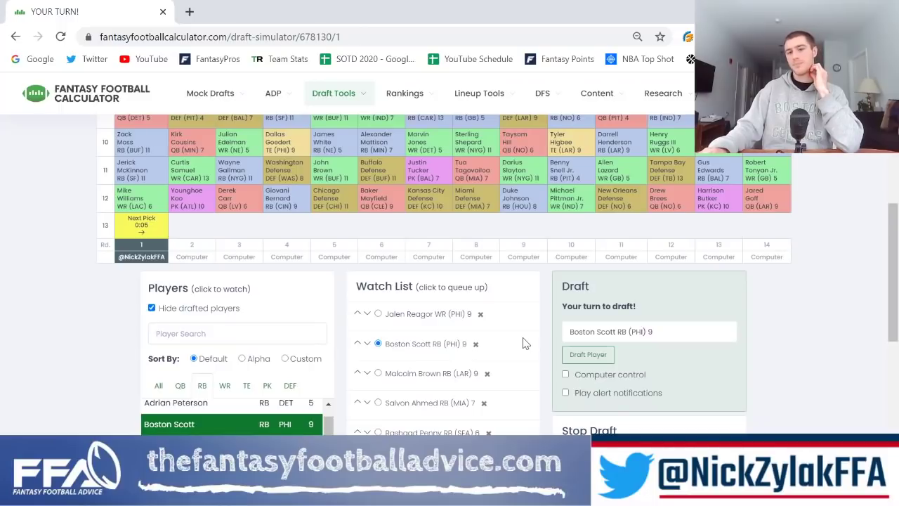
{"action": "left_click", "coordinate": [588, 355]}
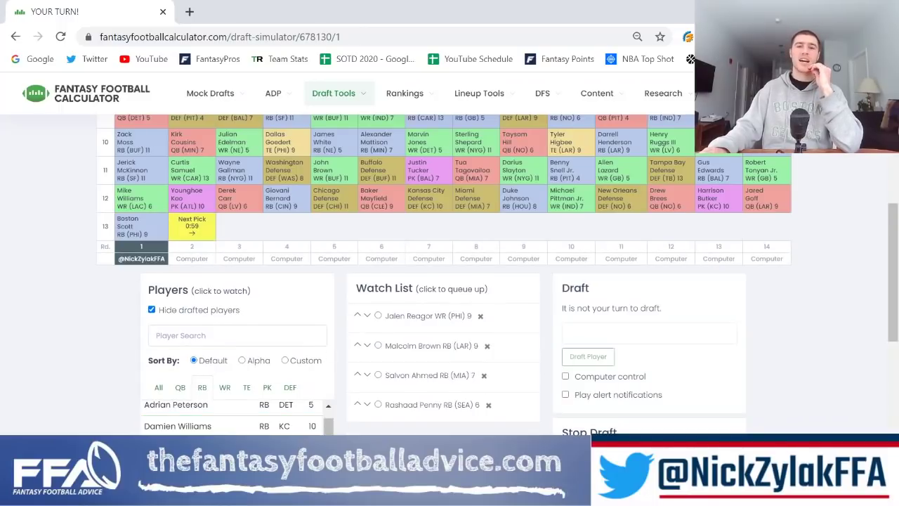
Clear the watch list by removing Jalen Reagor, Malcolm Brown, Salvon Ahmed and Rashaad Penny.
{"action": "left_click", "coordinate": [481, 316]}
{"action": "left_click", "coordinate": [487, 317]}
{"action": "left_click", "coordinate": [484, 316]}
{"action": "left_click", "coordinate": [489, 317]}
Look through the full list of remaining running backs for late-round options.
{"action": "scroll", "coordinate": [356, 370], "scroll_direction": "down", "scroll_amount": 2}
{"action": "scroll", "coordinate": [258, 377], "scroll_direction": "down", "scroll_amount": 5}
{"action": "scroll", "coordinate": [257, 377], "scroll_direction": "down", "scroll_amount": 6}
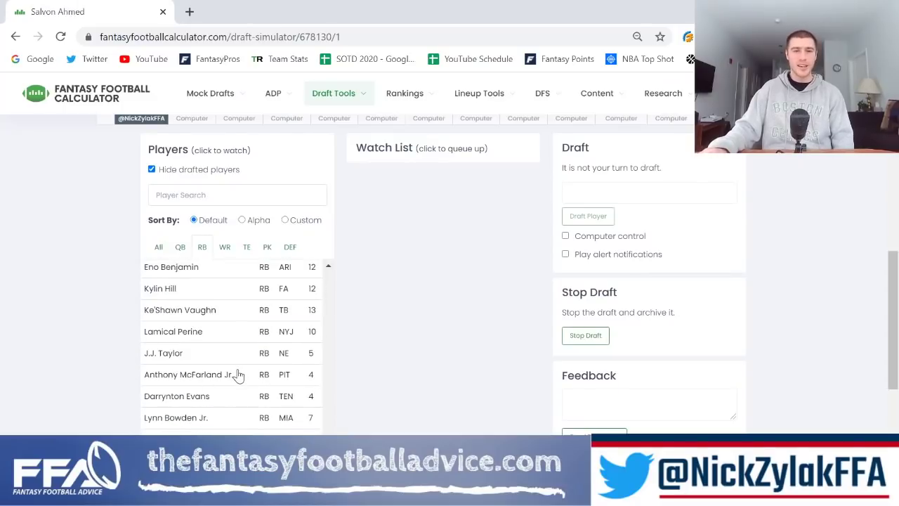
{"action": "scroll", "coordinate": [238, 377], "scroll_direction": "down", "scroll_amount": 1}
{"action": "scroll", "coordinate": [241, 383], "scroll_direction": "down", "scroll_amount": 2}
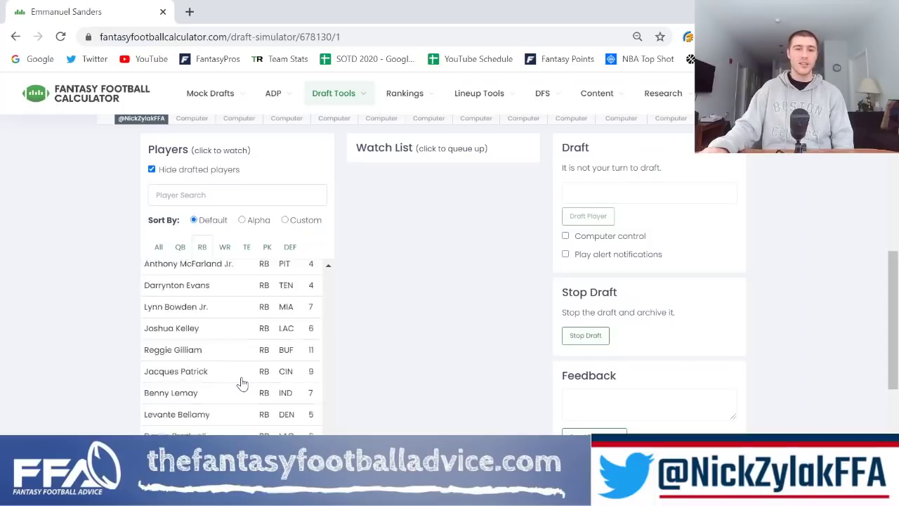
{"action": "scroll", "coordinate": [241, 383], "scroll_direction": "down", "scroll_amount": 6}
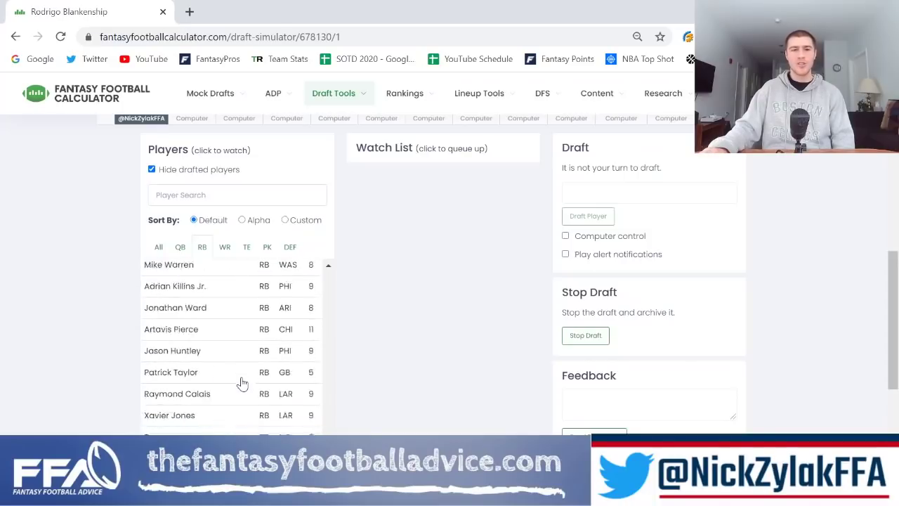
{"action": "scroll", "coordinate": [373, 331], "scroll_direction": "down", "scroll_amount": 2}
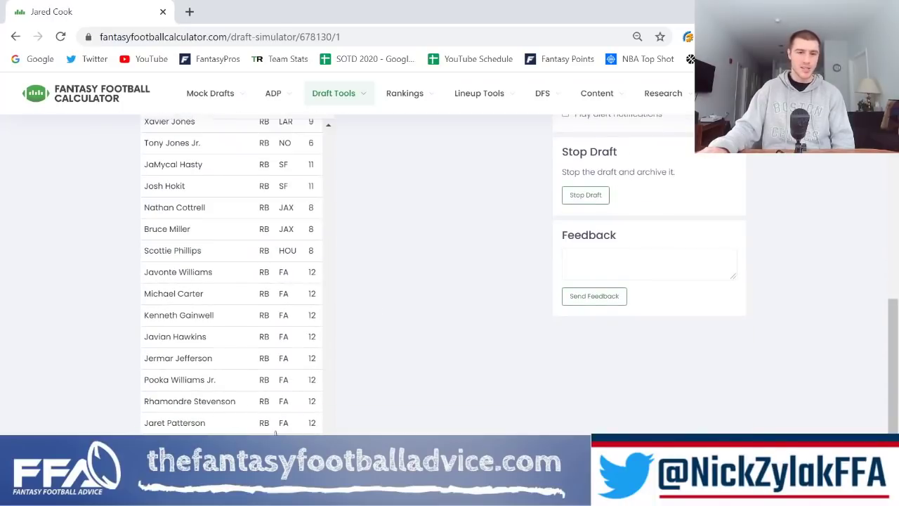
{"action": "scroll", "coordinate": [321, 337], "scroll_direction": "up", "scroll_amount": 8}
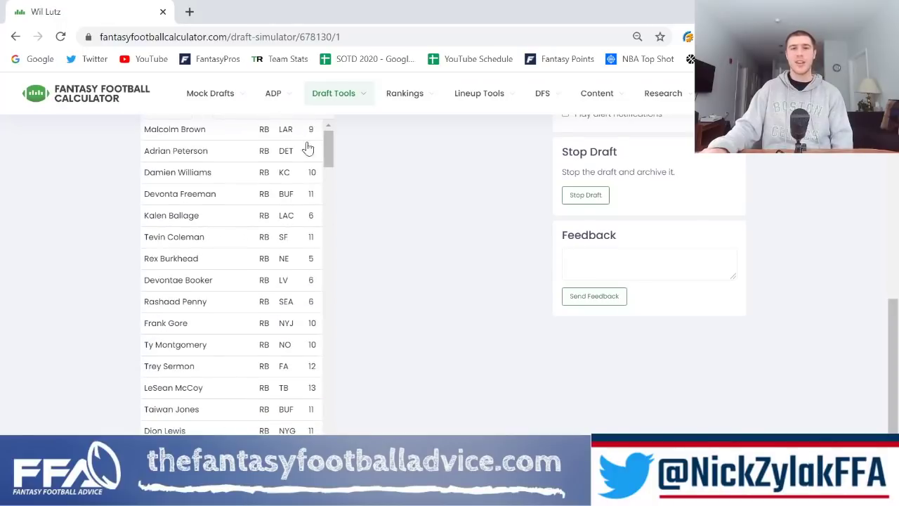
Review the draft board from the first round through round 14, comparing the own roster with the other teams' picks.
{"action": "scroll", "coordinate": [389, 258], "scroll_direction": "up", "scroll_amount": 5}
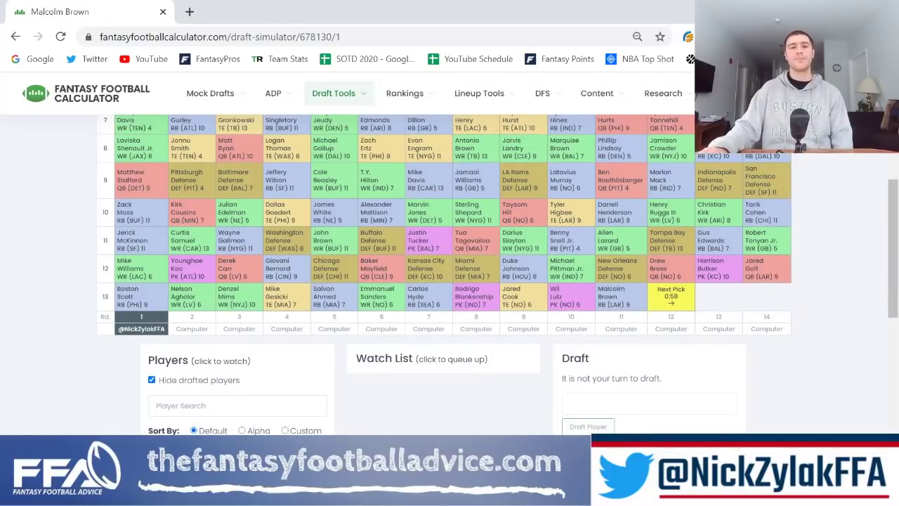
{"action": "scroll", "coordinate": [445, 274], "scroll_direction": "up", "scroll_amount": 3}
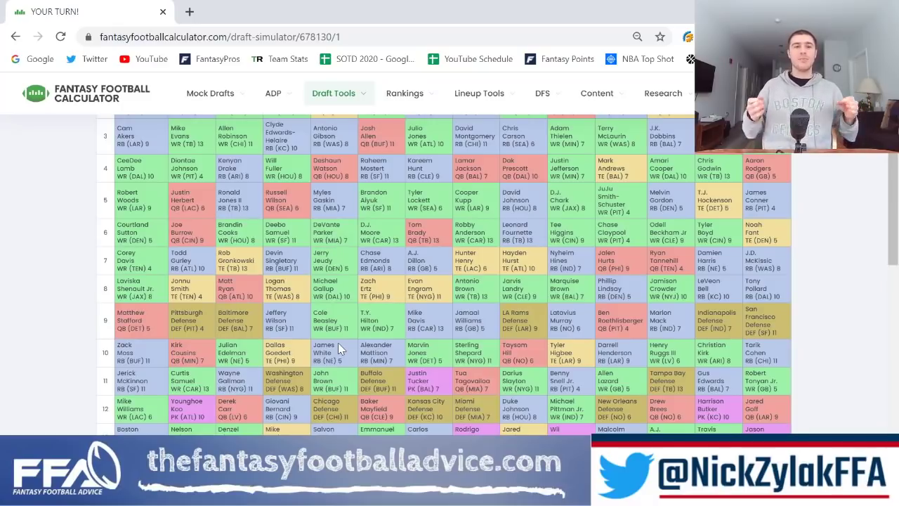
{"action": "scroll", "coordinate": [338, 342], "scroll_direction": "up", "scroll_amount": 1}
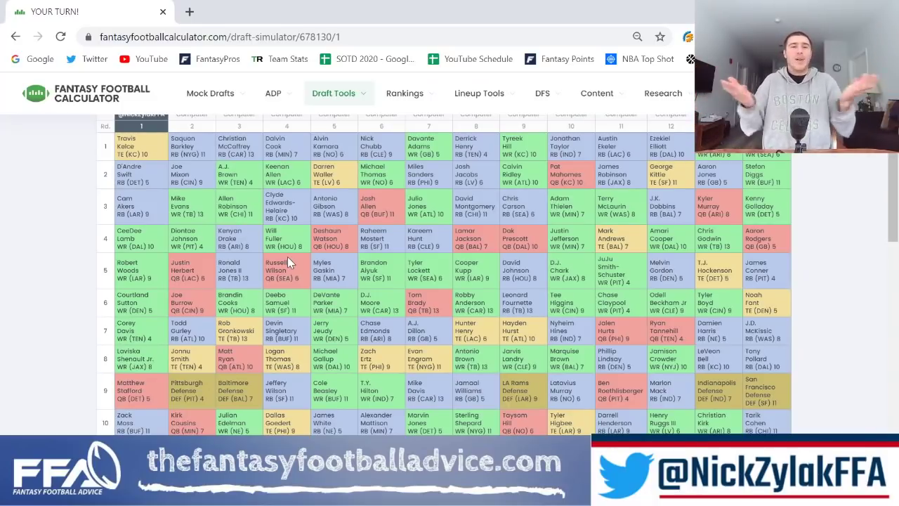
{"action": "scroll", "coordinate": [300, 261], "scroll_direction": "down", "scroll_amount": 2}
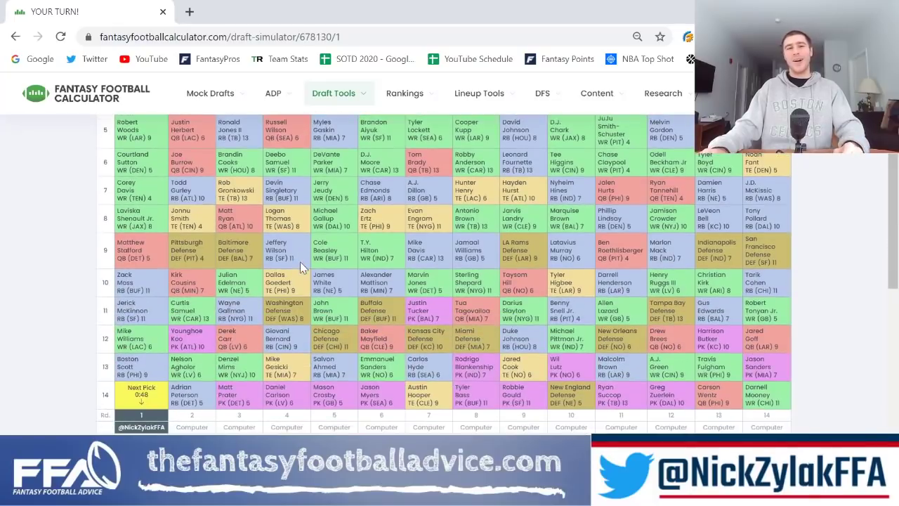
{"action": "scroll", "coordinate": [300, 268], "scroll_direction": "up", "scroll_amount": 1}
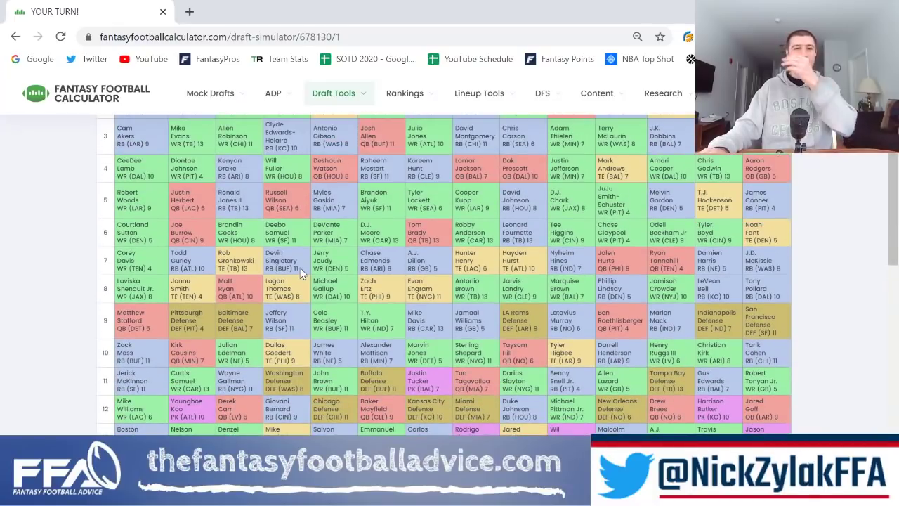
{"action": "scroll", "coordinate": [300, 268], "scroll_direction": "down", "scroll_amount": 2}
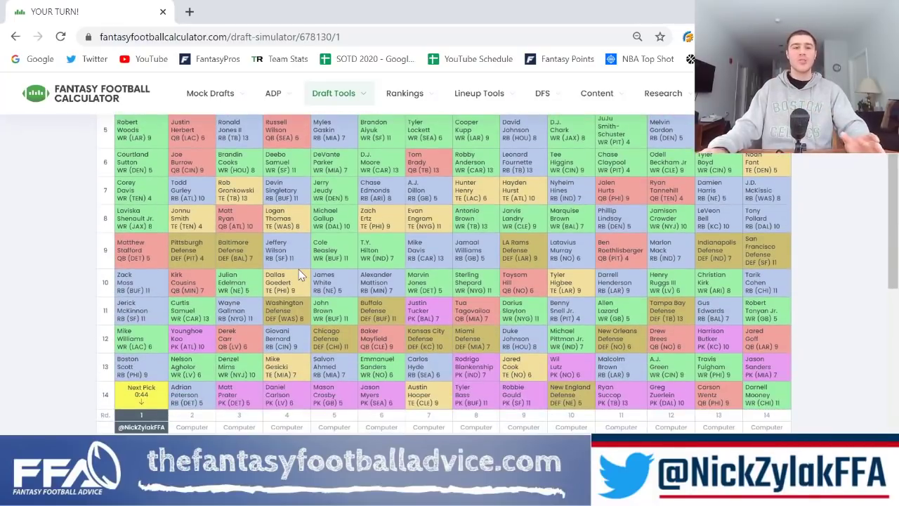
{"action": "scroll", "coordinate": [194, 247], "scroll_direction": "up", "scroll_amount": 2}
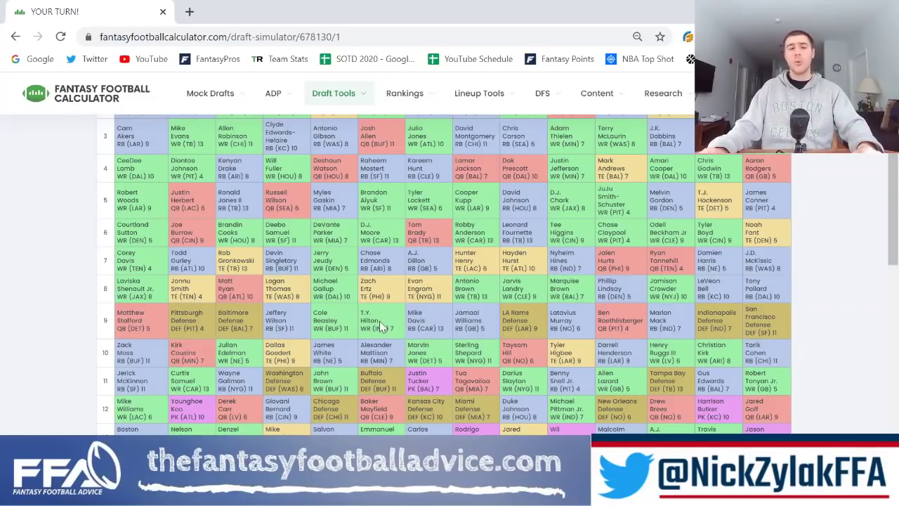
{"action": "scroll", "coordinate": [379, 321], "scroll_direction": "down", "scroll_amount": 2}
{"action": "scroll", "coordinate": [380, 321], "scroll_direction": "up", "scroll_amount": 1}
{"action": "scroll", "coordinate": [379, 321], "scroll_direction": "down", "scroll_amount": 1}
Filter the players to defenses, add the LA Chargers Defense to the watch list and draft it in round 14.
{"action": "scroll", "coordinate": [379, 321], "scroll_direction": "down", "scroll_amount": 3}
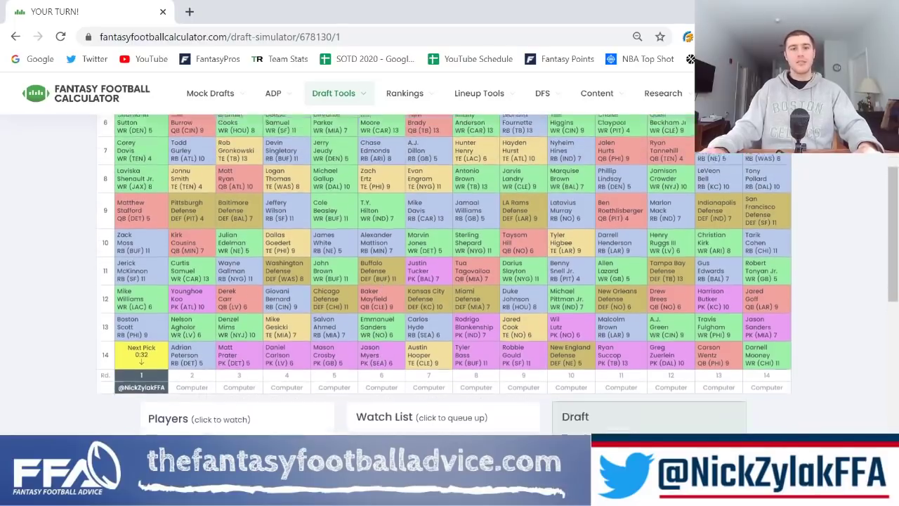
{"action": "left_click", "coordinate": [289, 345]}
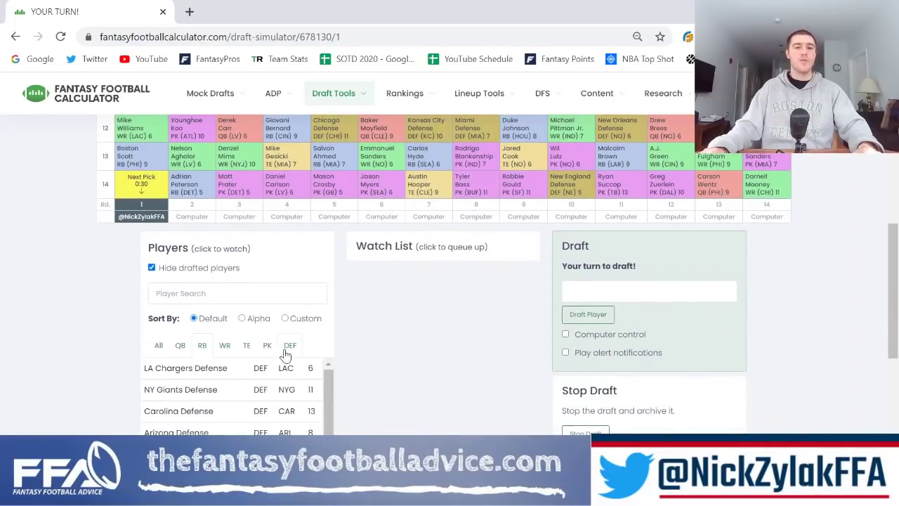
{"action": "scroll", "coordinate": [352, 320], "scroll_direction": "down", "scroll_amount": 1}
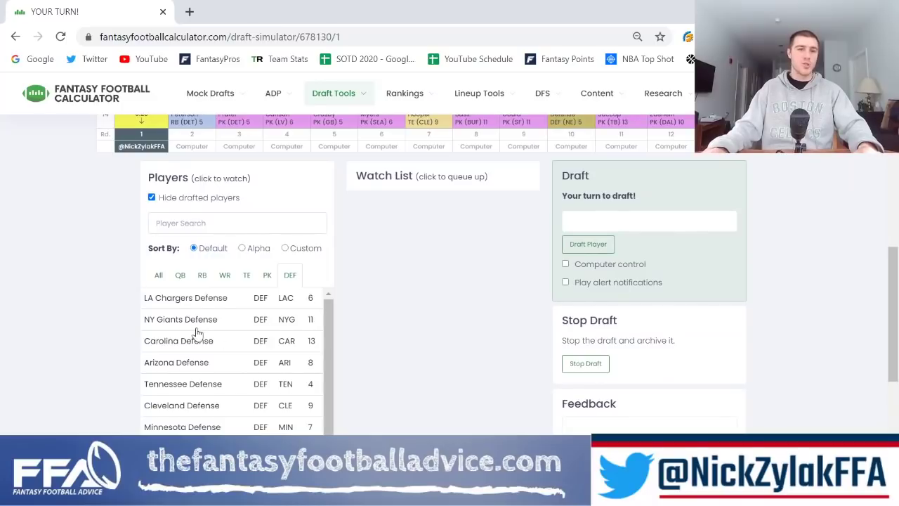
{"action": "scroll", "coordinate": [221, 345], "scroll_direction": "up", "scroll_amount": 1}
{"action": "scroll", "coordinate": [351, 338], "scroll_direction": "down", "scroll_amount": 1}
{"action": "scroll", "coordinate": [388, 373], "scroll_direction": "down", "scroll_amount": 1}
{"action": "scroll", "coordinate": [250, 385], "scroll_direction": "down", "scroll_amount": 3}
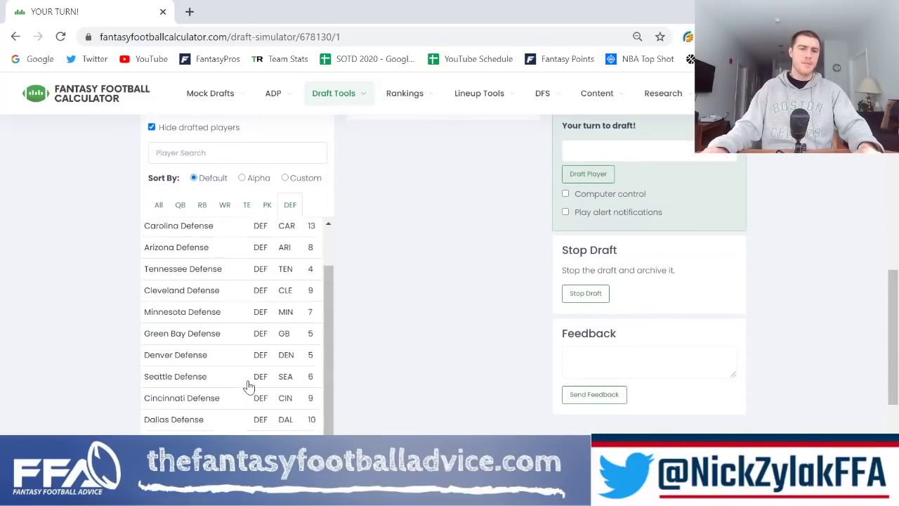
{"action": "scroll", "coordinate": [261, 370], "scroll_direction": "up", "scroll_amount": 5}
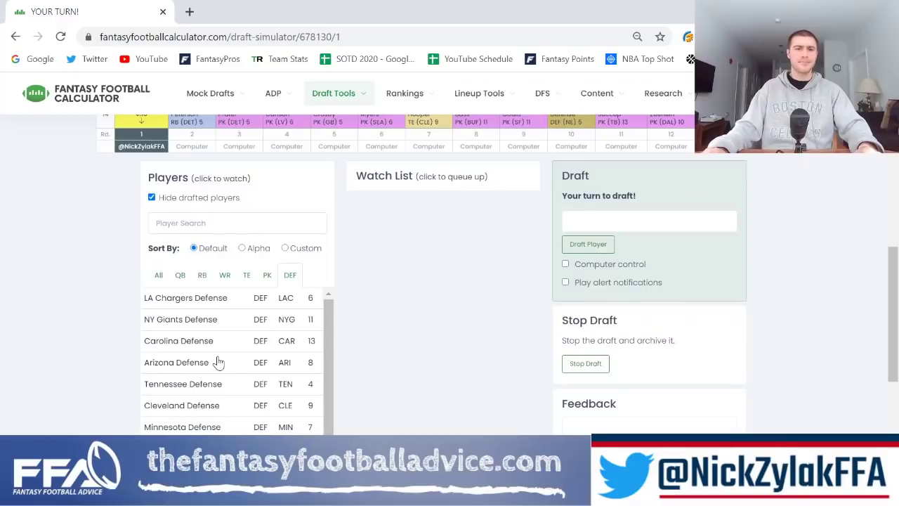
{"action": "left_click", "coordinate": [222, 305]}
{"action": "left_click", "coordinate": [451, 205]}
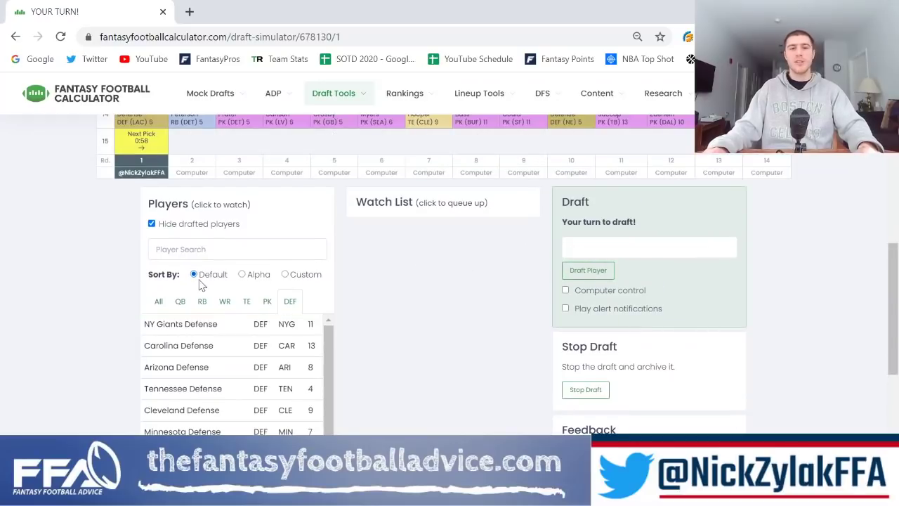
Filter the players to kickers, add Joey Slye of Carolina to the watch list and draft him in round 15.
{"action": "left_click", "coordinate": [269, 305]}
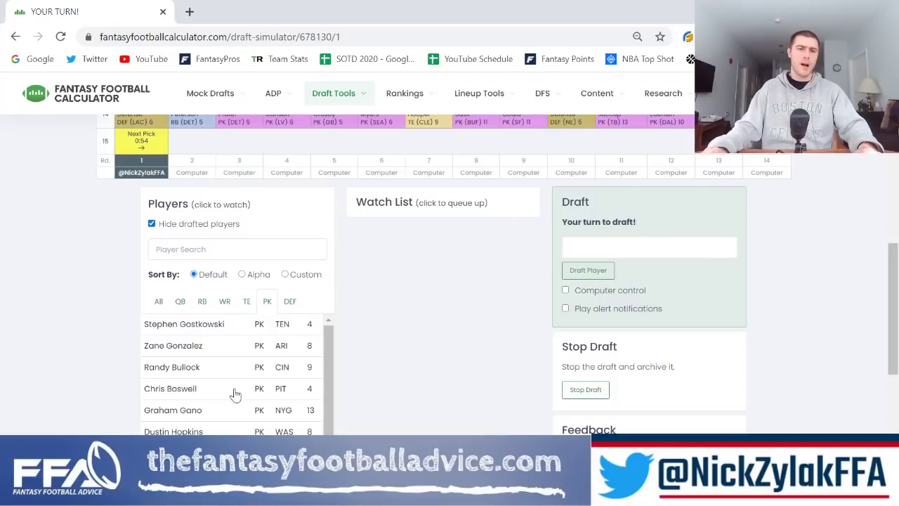
{"action": "scroll", "coordinate": [384, 387], "scroll_direction": "down", "scroll_amount": 1}
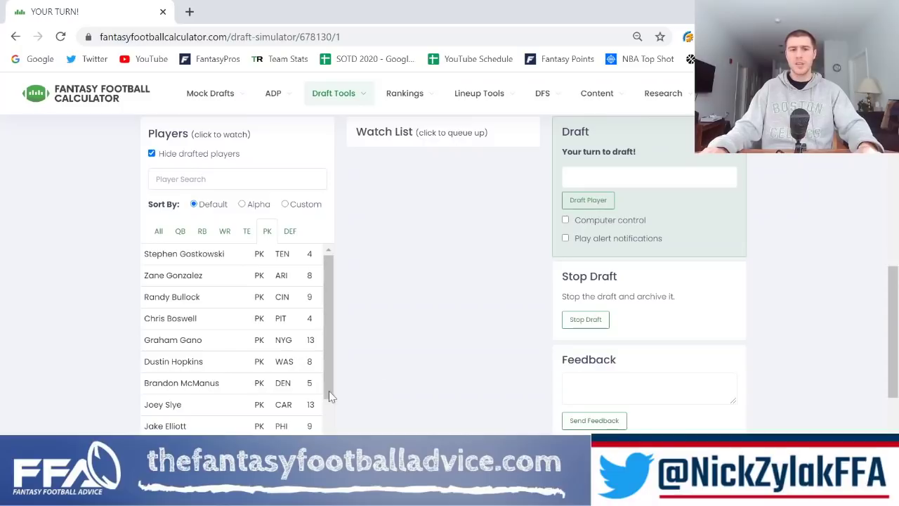
{"action": "left_click", "coordinate": [208, 406]}
{"action": "scroll", "coordinate": [436, 372], "scroll_direction": "up", "scroll_amount": 2}
{"action": "left_click", "coordinate": [403, 302]}
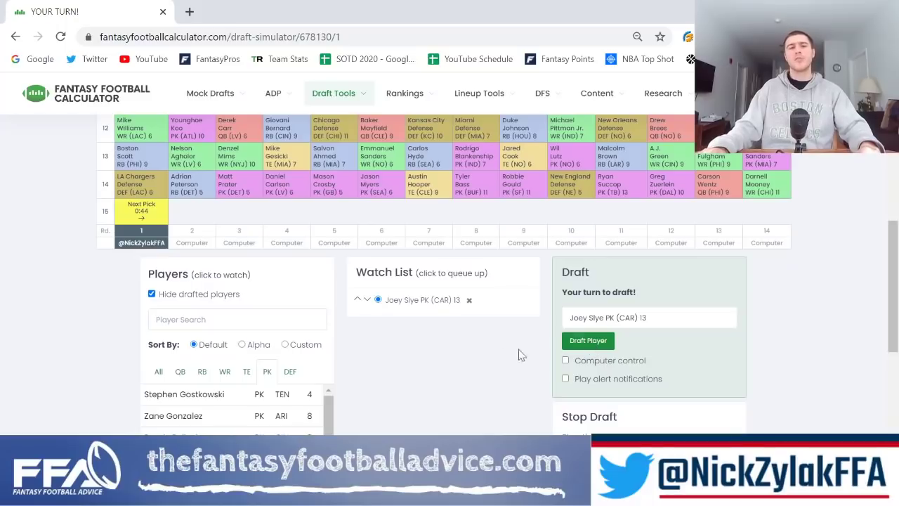
{"action": "scroll", "coordinate": [380, 370], "scroll_direction": "up", "scroll_amount": 1}
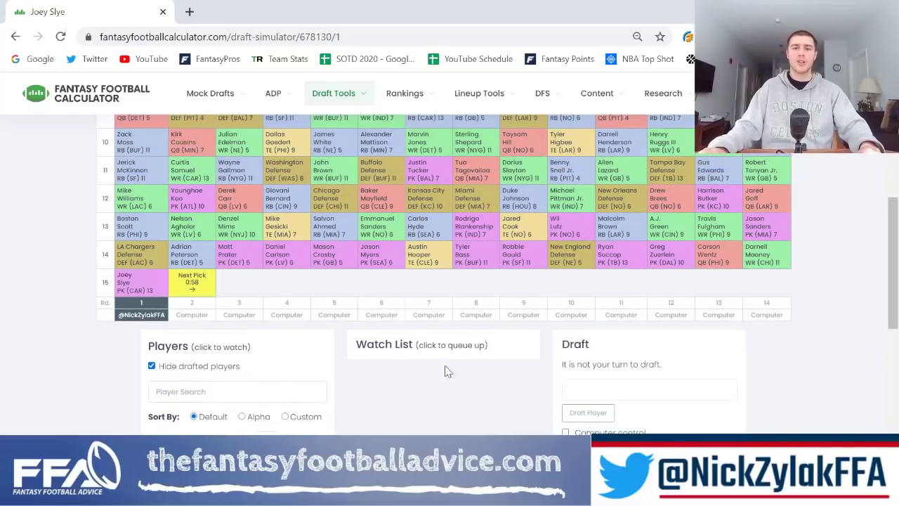
Review the own roster on the draft board from the first round down to the ongoing round 15.
{"action": "scroll", "coordinate": [412, 391], "scroll_direction": "up", "scroll_amount": 2}
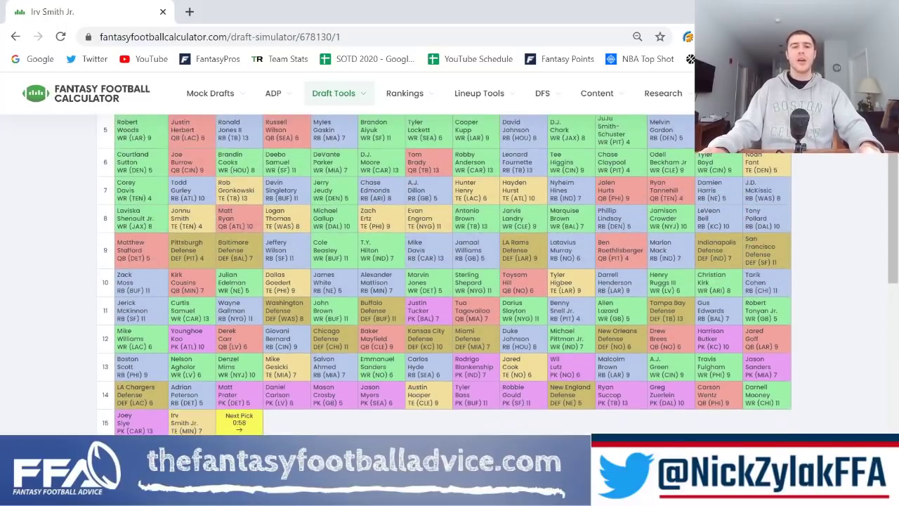
{"action": "scroll", "coordinate": [412, 391], "scroll_direction": "up", "scroll_amount": 4}
{"action": "scroll", "coordinate": [412, 391], "scroll_direction": "down", "scroll_amount": 3}
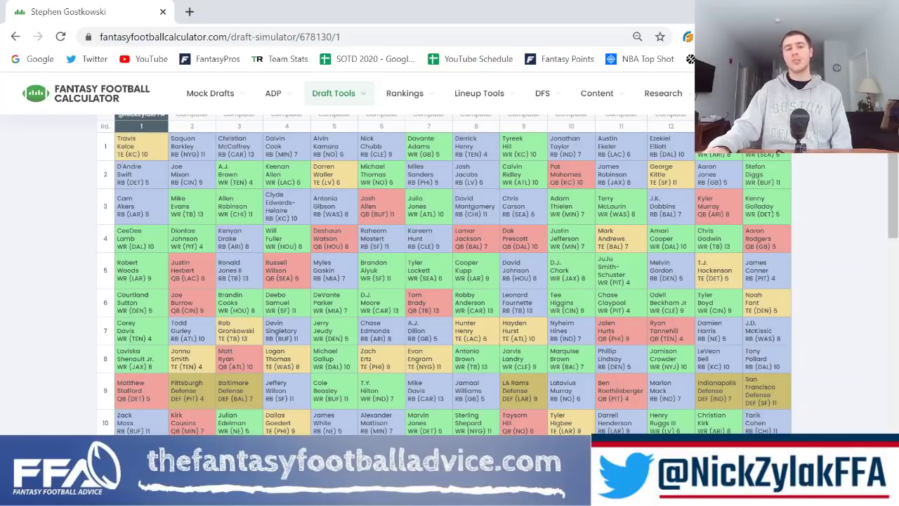
{"action": "scroll", "coordinate": [295, 351], "scroll_direction": "down", "scroll_amount": 6}
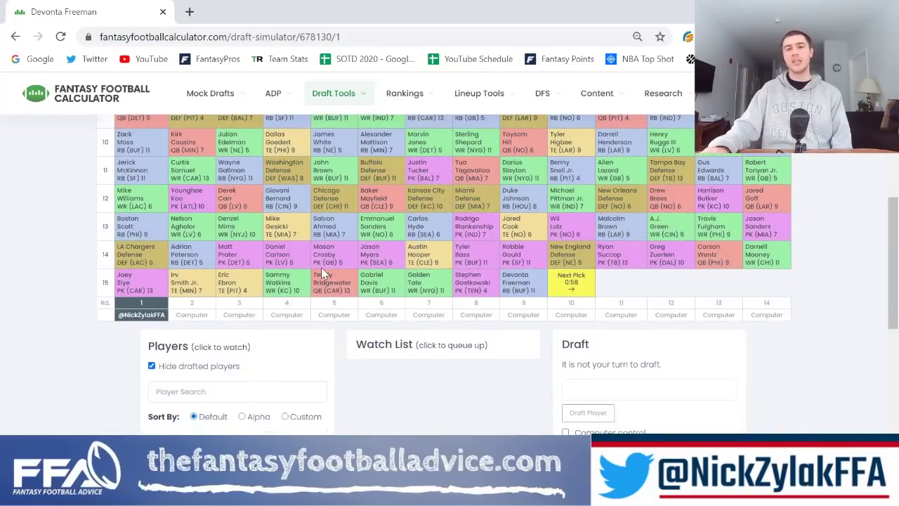
Filter the remaining players to wide receivers, let the final picks finish and dismiss the draft completion dialog.
{"action": "left_click", "coordinate": [224, 304]}
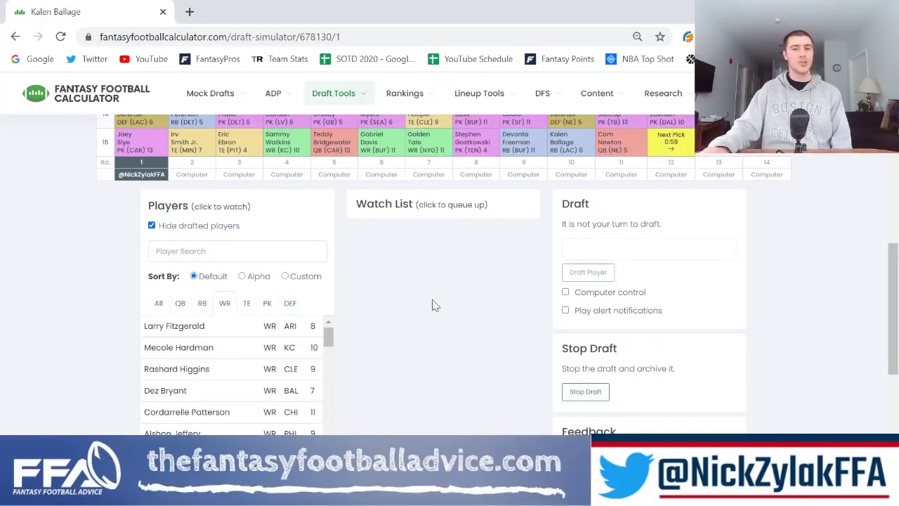
{"action": "scroll", "coordinate": [433, 305], "scroll_direction": "down", "scroll_amount": 1}
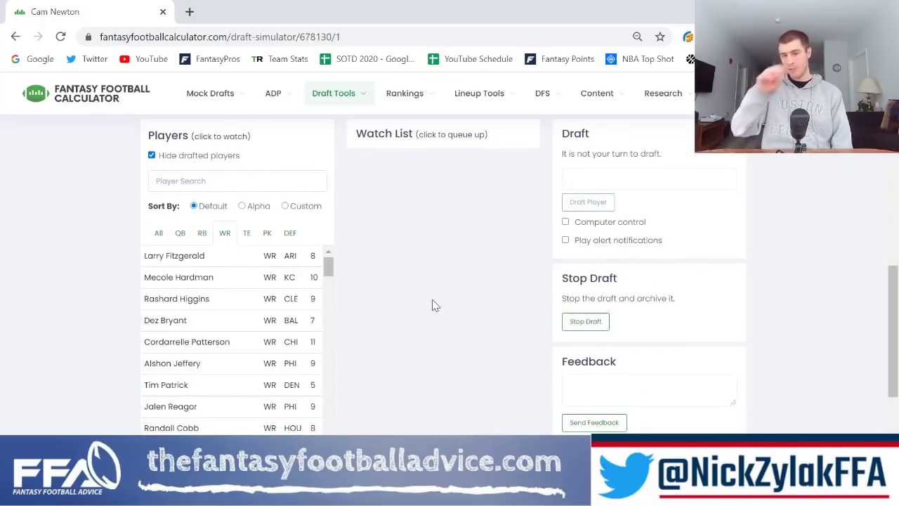
{"action": "scroll", "coordinate": [433, 305], "scroll_direction": "up", "scroll_amount": 1}
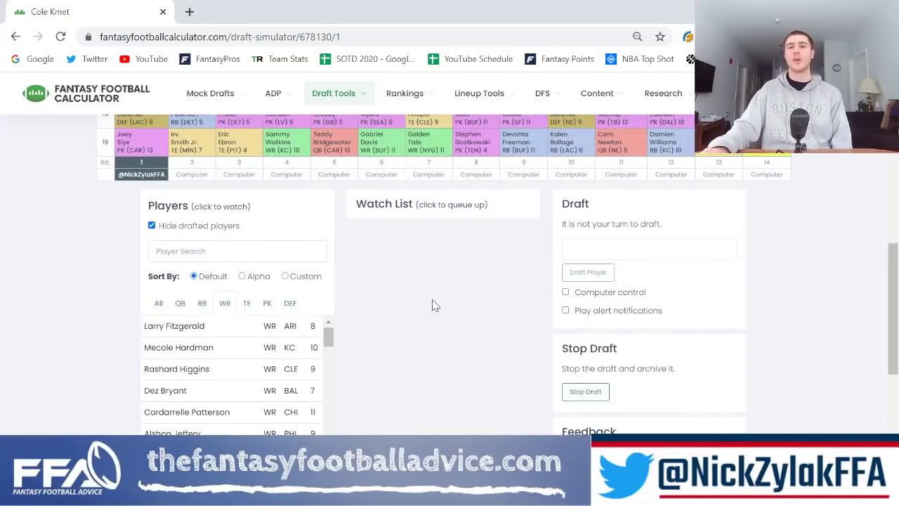
{"action": "scroll", "coordinate": [434, 304], "scroll_direction": "up", "scroll_amount": 2}
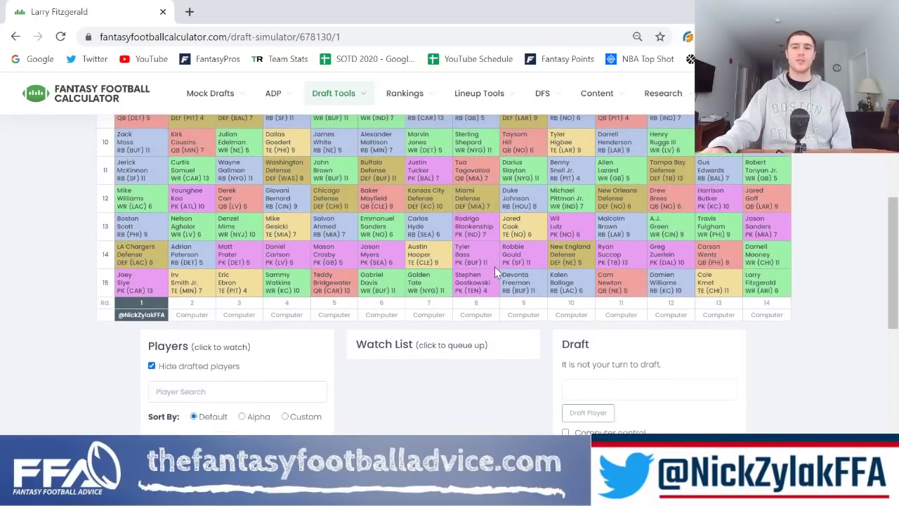
{"action": "scroll", "coordinate": [462, 344], "scroll_direction": "down", "scroll_amount": 3}
{"action": "scroll", "coordinate": [434, 342], "scroll_direction": "down", "scroll_amount": 1}
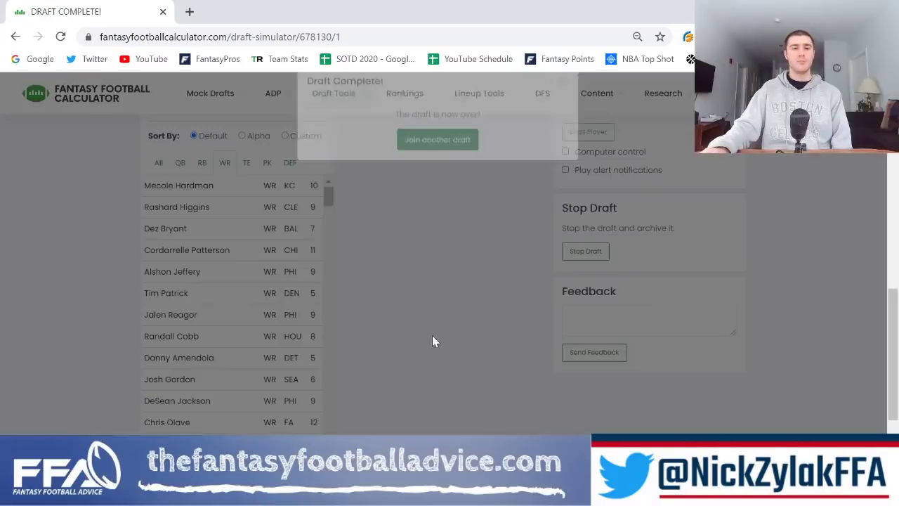
{"action": "left_click", "coordinate": [566, 111]}
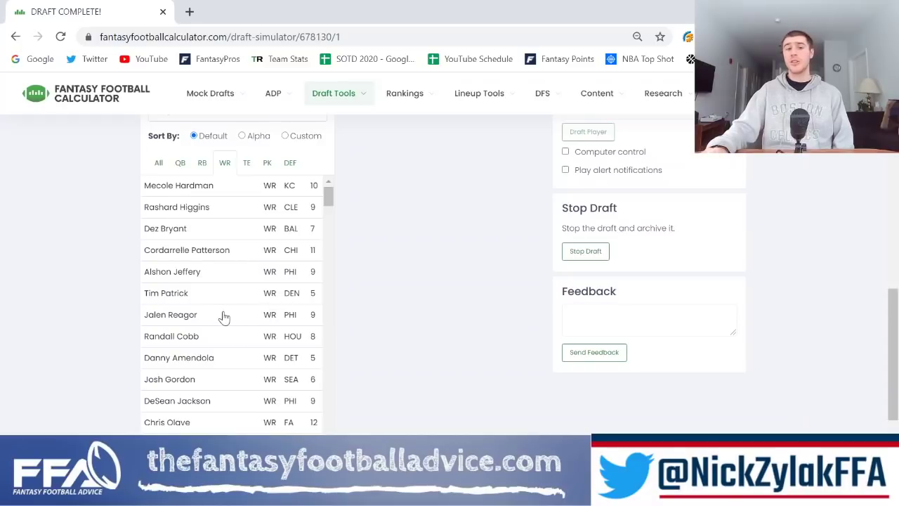
Look through the list of undrafted wide receivers for late-round options and return to the opening rounds of the draft board.
{"action": "scroll", "coordinate": [223, 316], "scroll_direction": "down", "scroll_amount": 1}
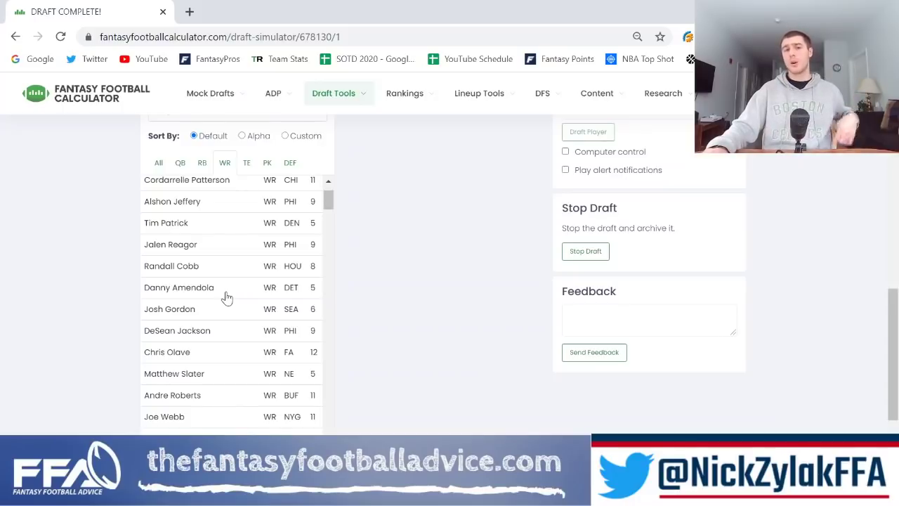
{"action": "scroll", "coordinate": [226, 297], "scroll_direction": "down", "scroll_amount": 2}
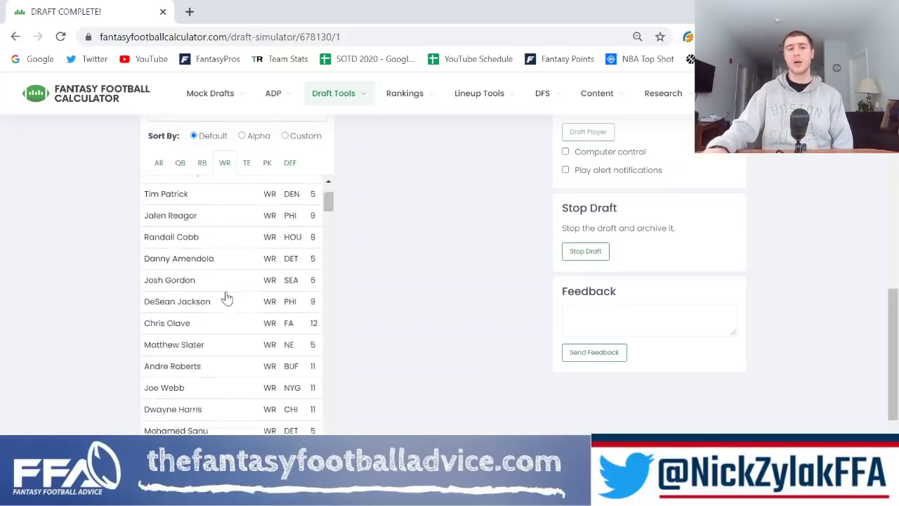
{"action": "scroll", "coordinate": [226, 298], "scroll_direction": "down", "scroll_amount": 4}
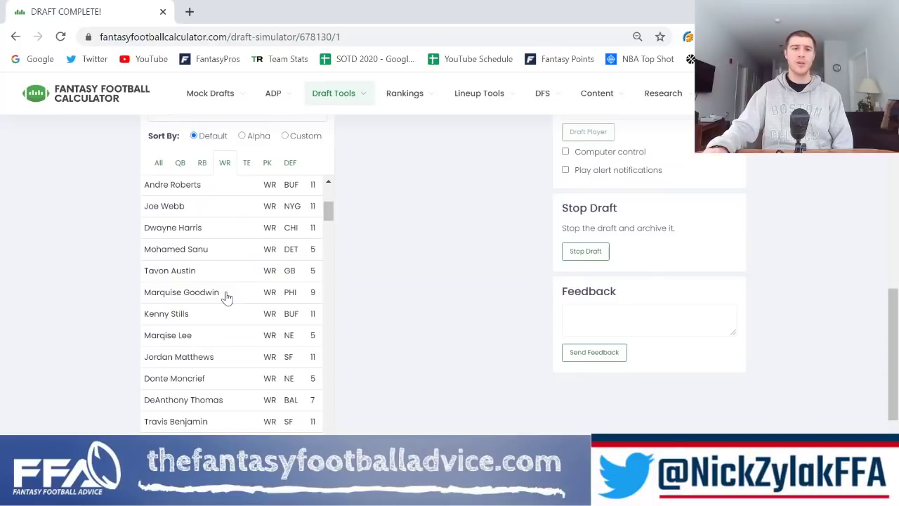
{"action": "scroll", "coordinate": [227, 298], "scroll_direction": "down", "scroll_amount": 2}
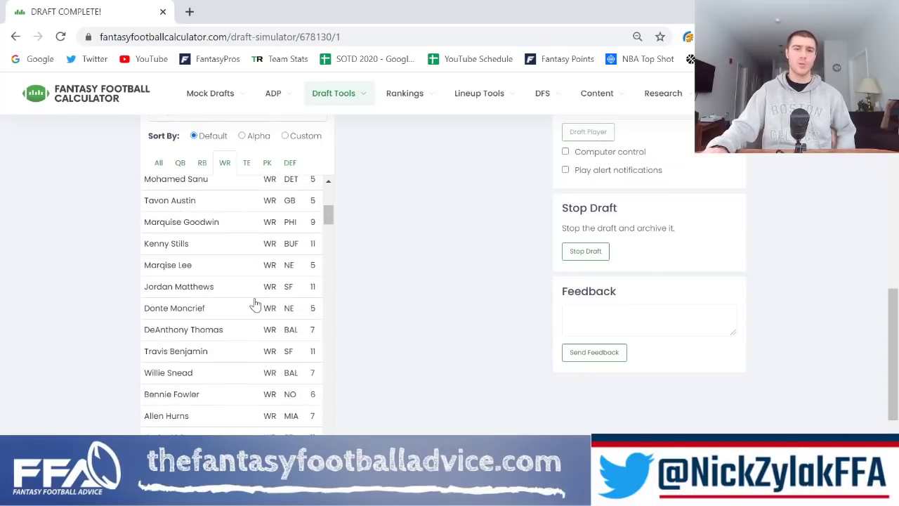
{"action": "scroll", "coordinate": [255, 304], "scroll_direction": "down", "scroll_amount": 6}
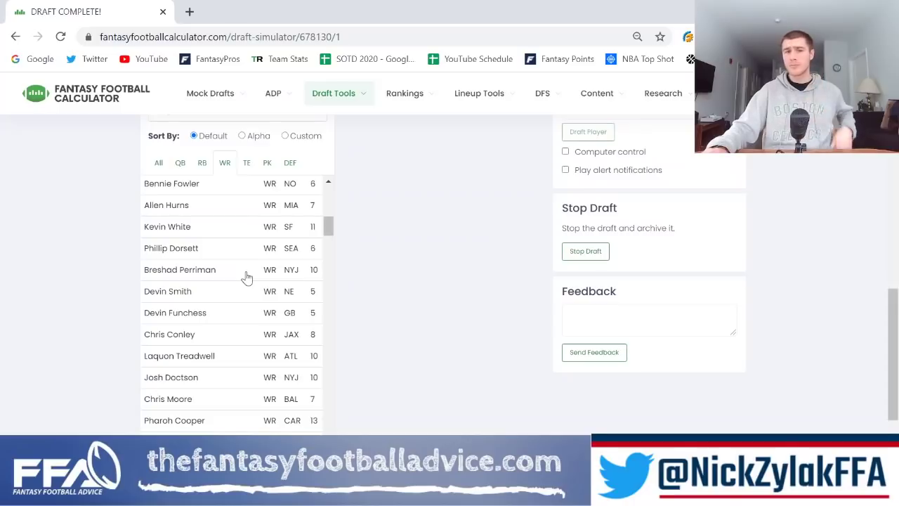
{"action": "scroll", "coordinate": [247, 304], "scroll_direction": "down", "scroll_amount": 4}
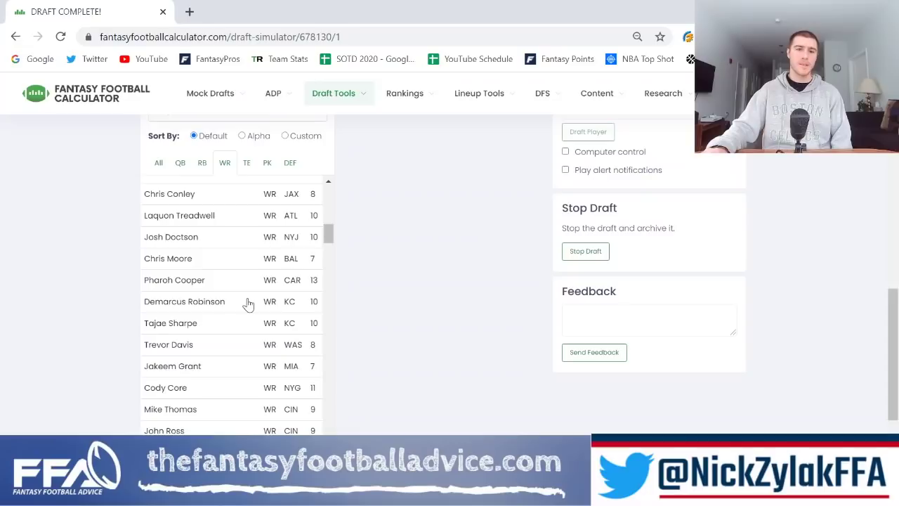
{"action": "scroll", "coordinate": [248, 303], "scroll_direction": "down", "scroll_amount": 4}
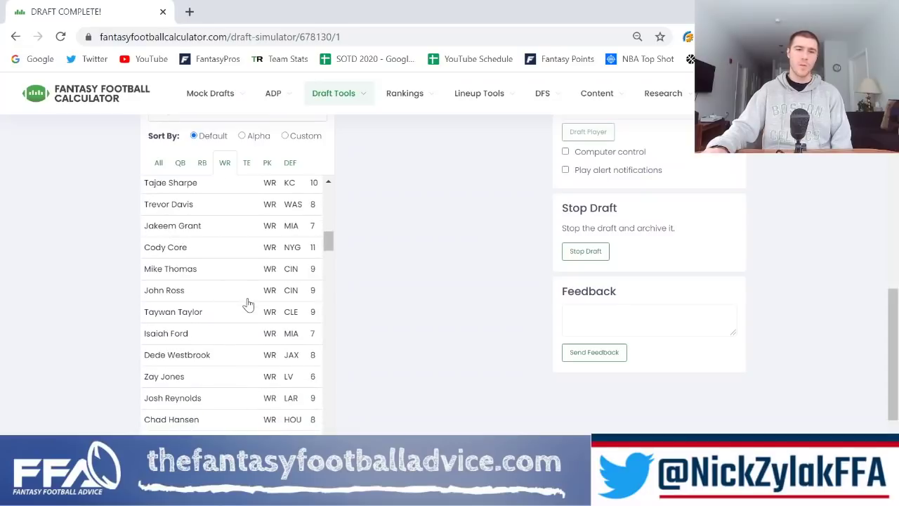
{"action": "scroll", "coordinate": [248, 303], "scroll_direction": "down", "scroll_amount": 2}
{"action": "scroll", "coordinate": [248, 304], "scroll_direction": "down", "scroll_amount": 6}
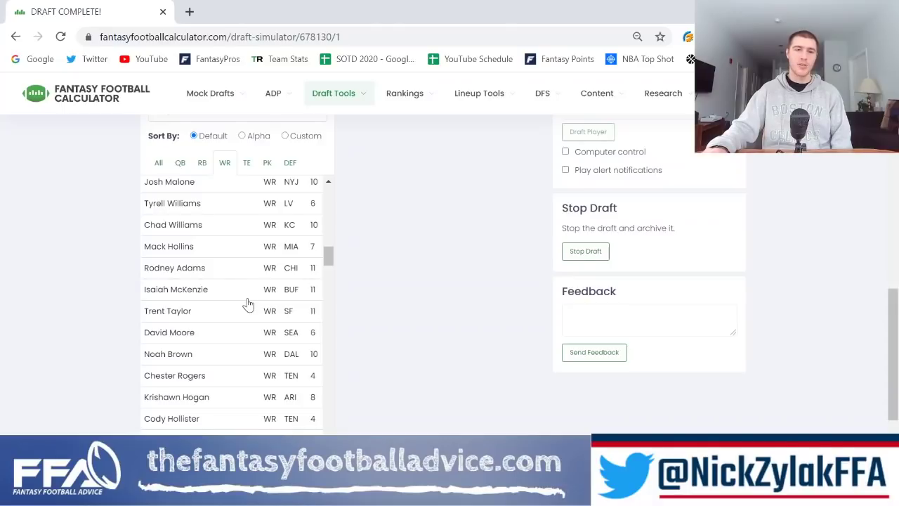
{"action": "scroll", "coordinate": [248, 304], "scroll_direction": "down", "scroll_amount": 4}
{"action": "scroll", "coordinate": [248, 303], "scroll_direction": "down", "scroll_amount": 2}
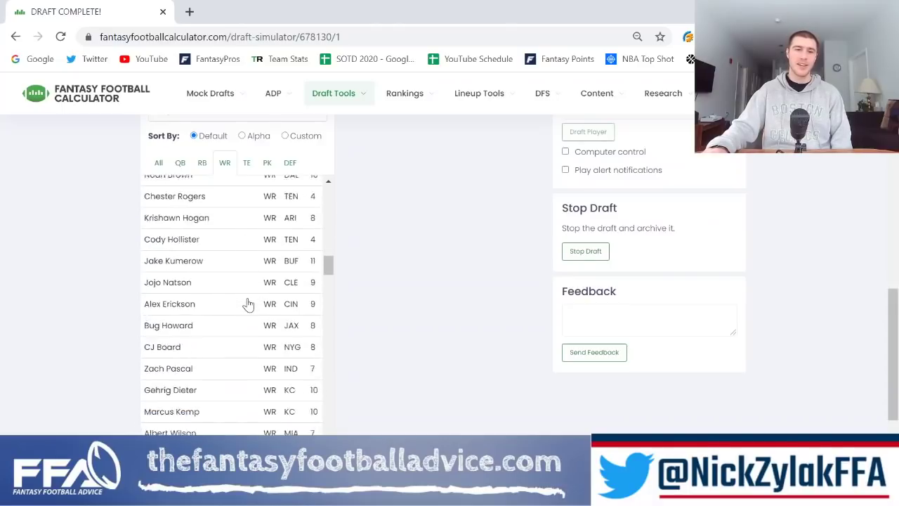
{"action": "scroll", "coordinate": [242, 332], "scroll_direction": "down", "scroll_amount": 2}
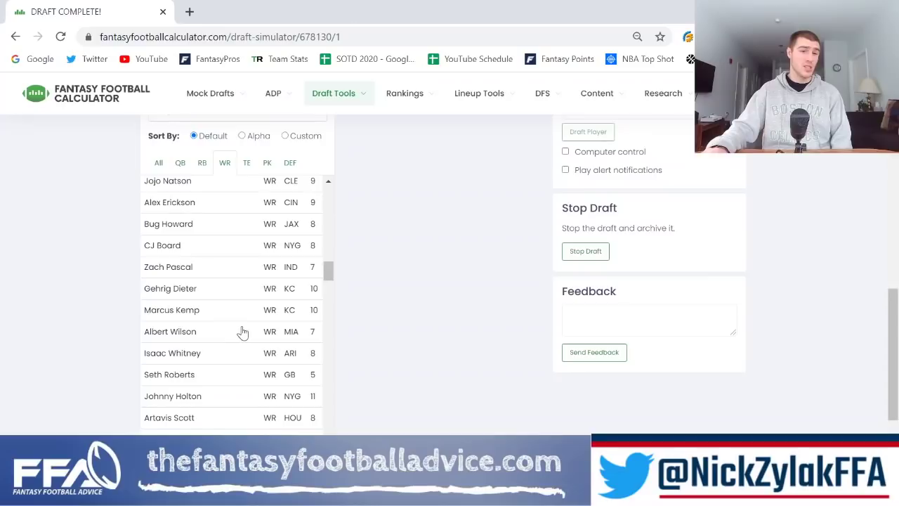
{"action": "scroll", "coordinate": [242, 333], "scroll_direction": "down", "scroll_amount": 4}
{"action": "scroll", "coordinate": [242, 333], "scroll_direction": "down", "scroll_amount": 3}
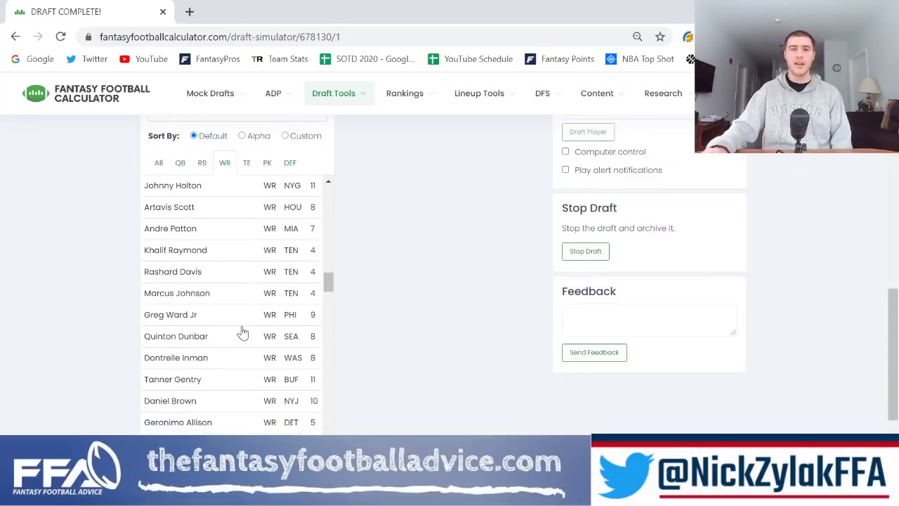
{"action": "scroll", "coordinate": [243, 333], "scroll_direction": "down", "scroll_amount": 1}
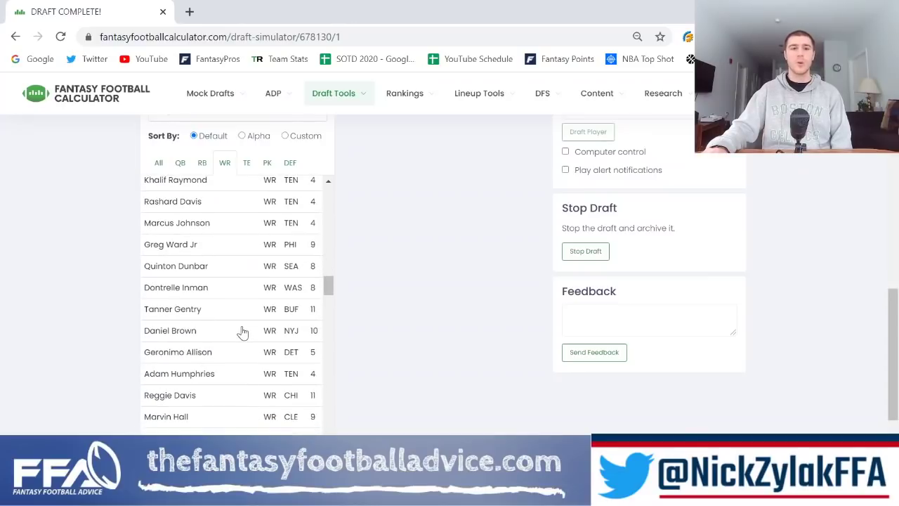
{"action": "scroll", "coordinate": [243, 333], "scroll_direction": "down", "scroll_amount": 4}
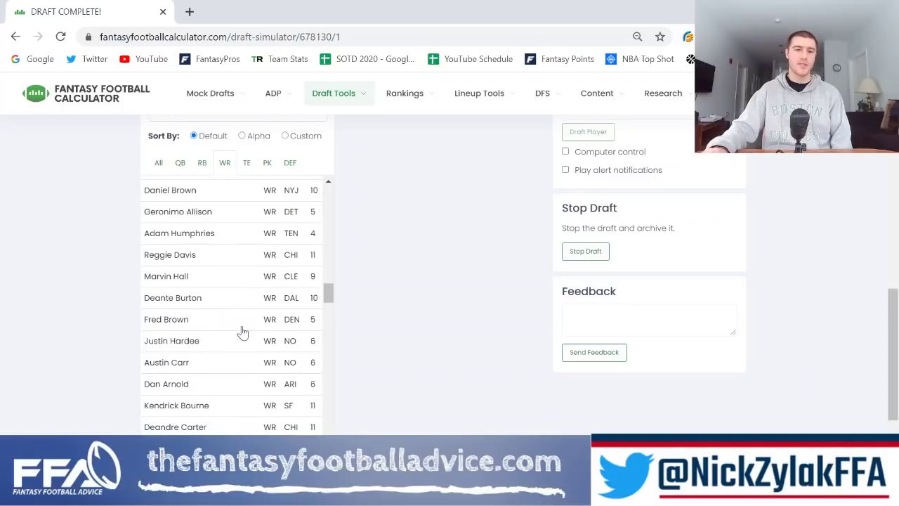
{"action": "scroll", "coordinate": [243, 333], "scroll_direction": "down", "scroll_amount": 2}
{"action": "scroll", "coordinate": [242, 332], "scroll_direction": "down", "scroll_amount": 5}
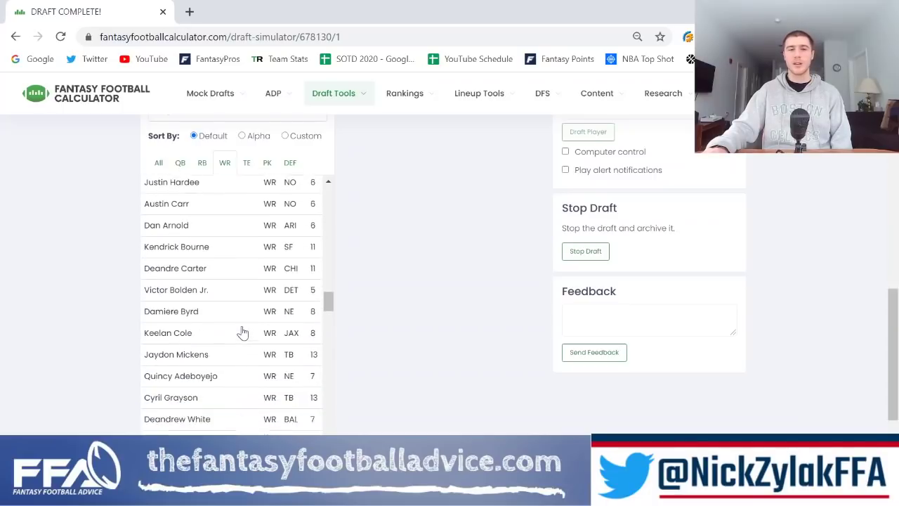
{"action": "scroll", "coordinate": [242, 333], "scroll_direction": "down", "scroll_amount": 3}
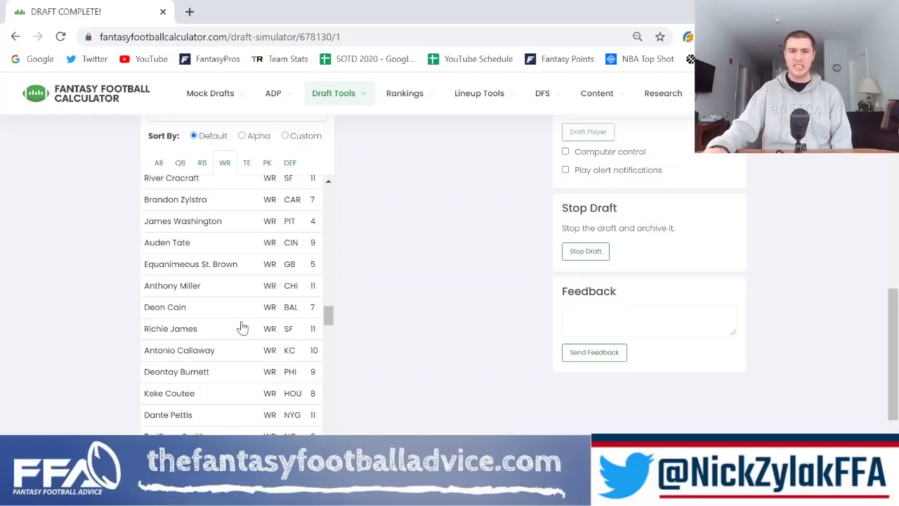
{"action": "scroll", "coordinate": [241, 327], "scroll_direction": "down", "scroll_amount": 3}
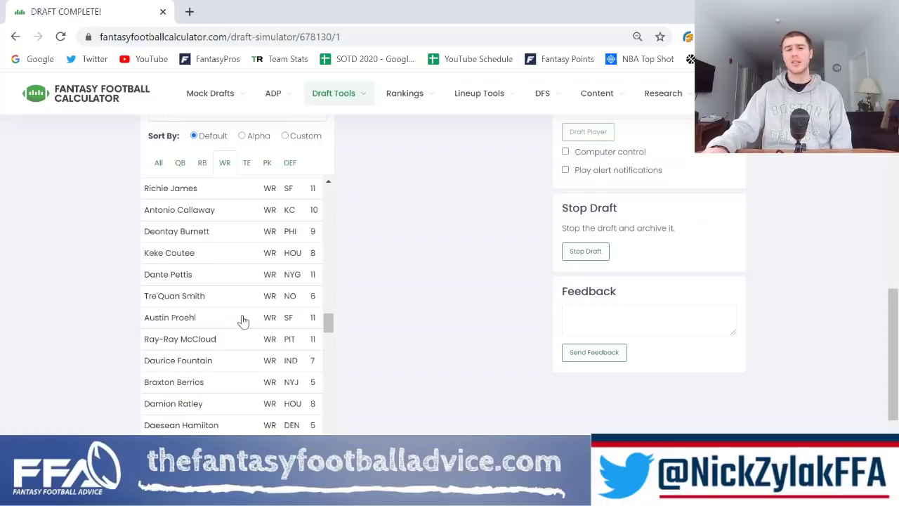
{"action": "scroll", "coordinate": [242, 321], "scroll_direction": "down", "scroll_amount": 3}
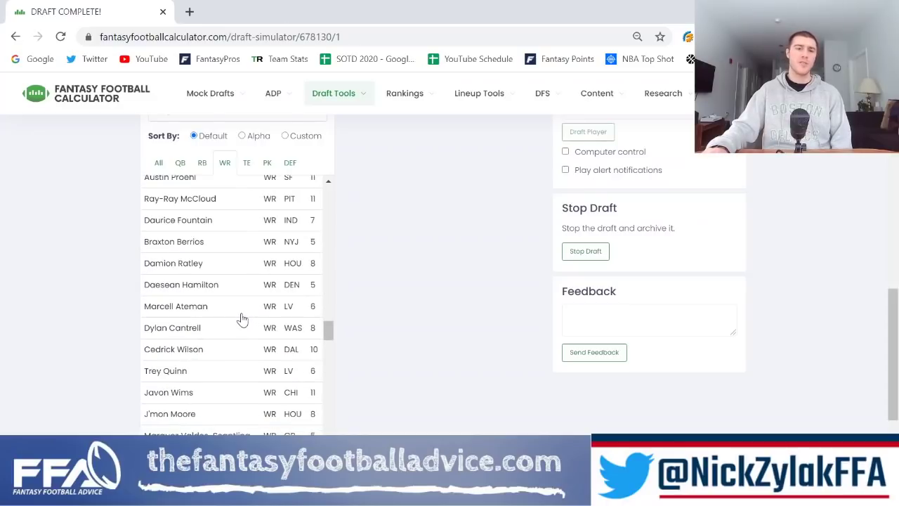
{"action": "scroll", "coordinate": [242, 320], "scroll_direction": "down", "scroll_amount": 3}
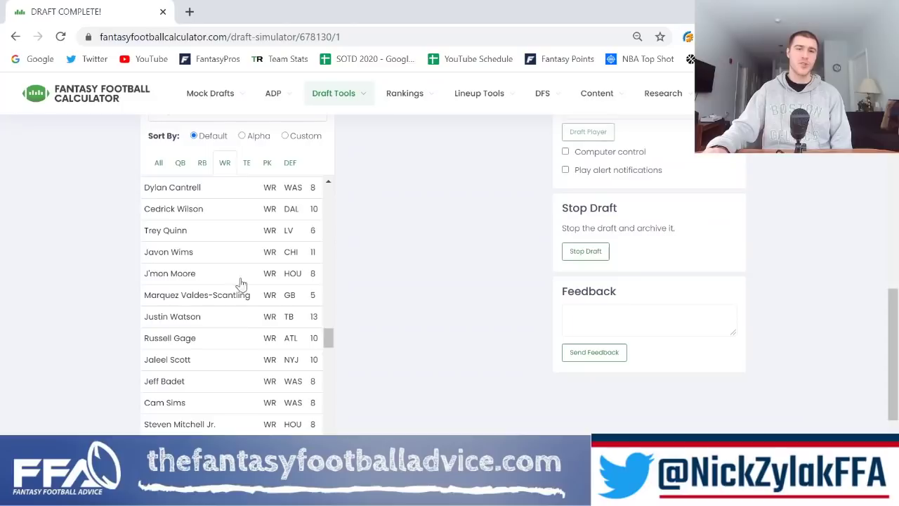
{"action": "scroll", "coordinate": [231, 344], "scroll_direction": "down", "scroll_amount": 3}
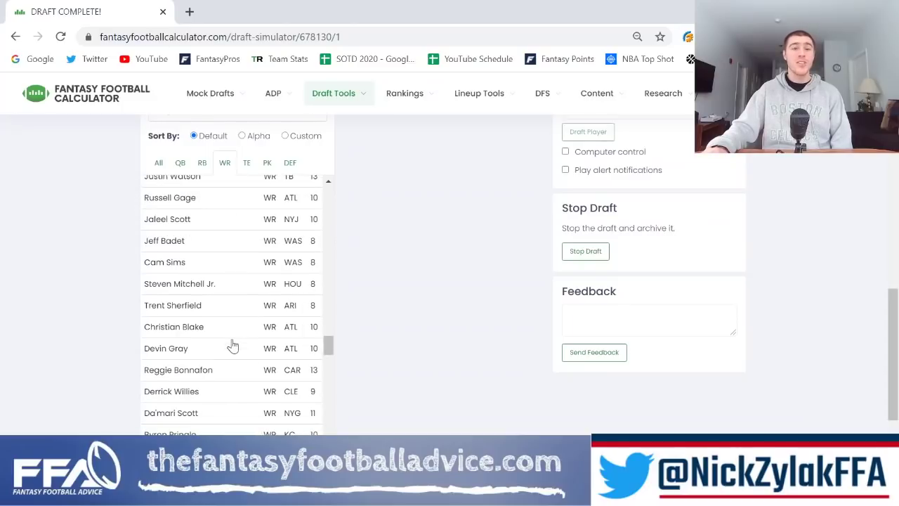
{"action": "scroll", "coordinate": [232, 344], "scroll_direction": "down", "scroll_amount": 2}
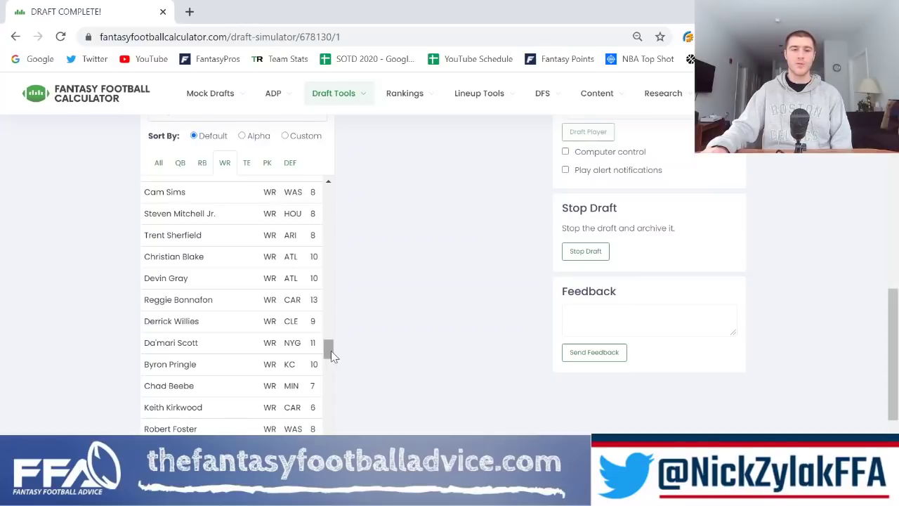
{"action": "left_click_drag", "start_coordinate": [331, 351], "coordinate": [326, 151]}
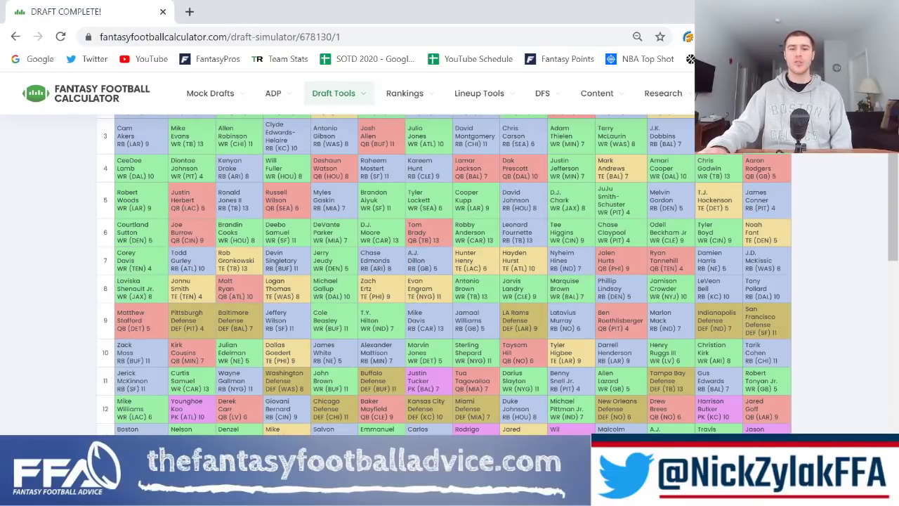
{"action": "scroll", "coordinate": [445, 274], "scroll_direction": "up", "scroll_amount": 3}
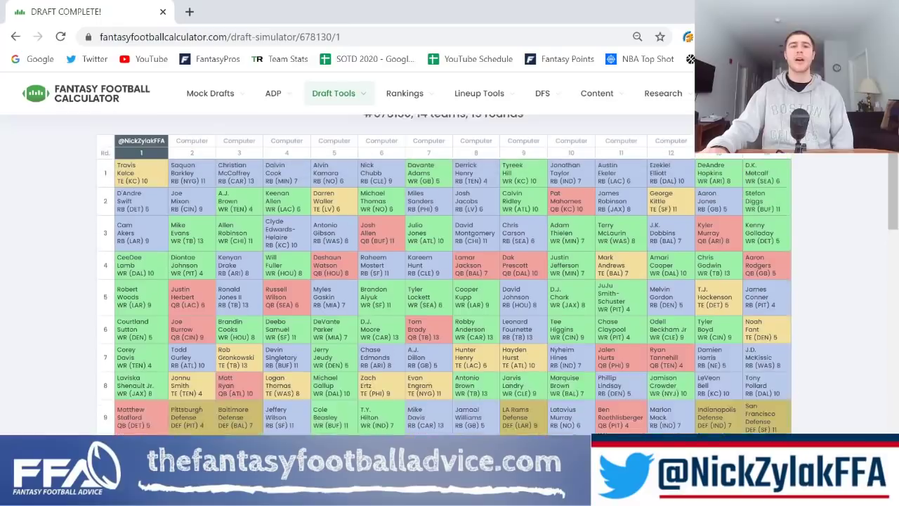
Review the completed draft board from round 1 through round 15, examining the first-position team's picks, and return to the opening rounds.
{"action": "scroll", "coordinate": [445, 274], "scroll_direction": "down", "scroll_amount": 1}
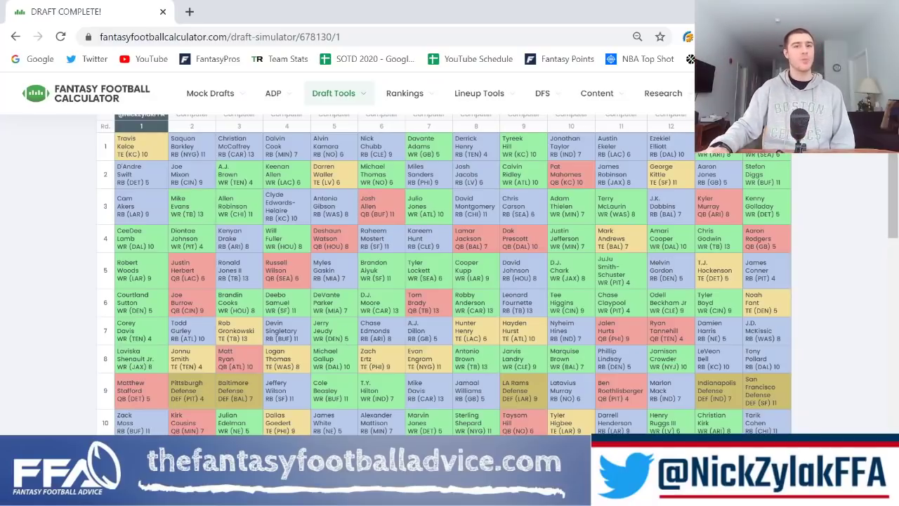
{"action": "scroll", "coordinate": [212, 309], "scroll_direction": "down", "scroll_amount": 3}
{"action": "scroll", "coordinate": [213, 309], "scroll_direction": "up", "scroll_amount": 3}
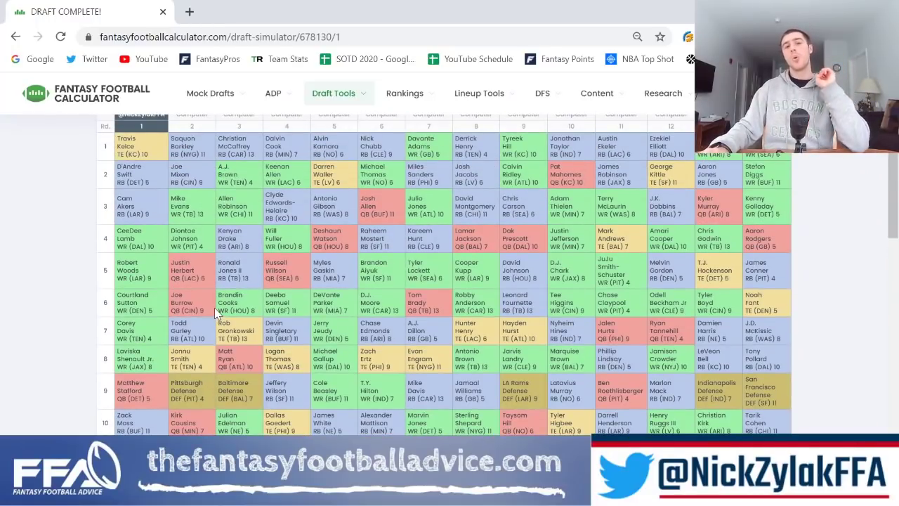
{"action": "scroll", "coordinate": [215, 308], "scroll_direction": "down", "scroll_amount": 5}
{"action": "scroll", "coordinate": [214, 308], "scroll_direction": "up", "scroll_amount": 5}
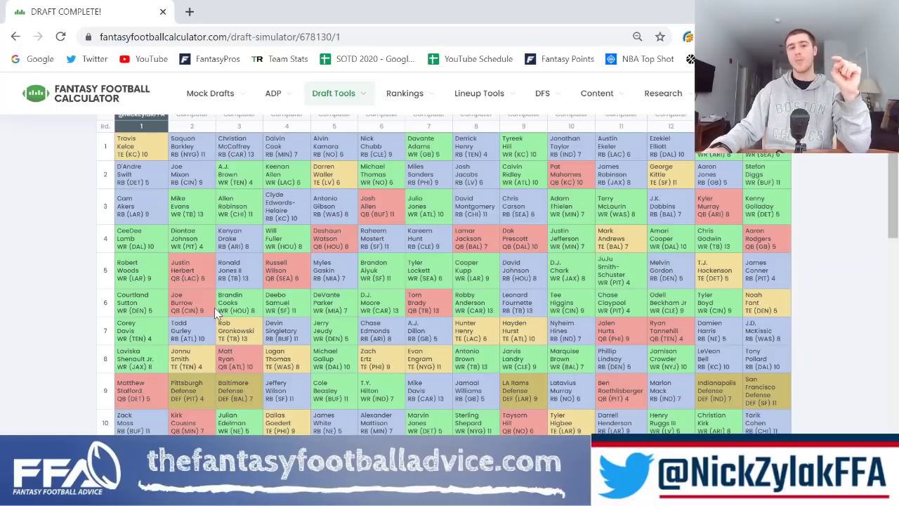
{"action": "scroll", "coordinate": [214, 308], "scroll_direction": "down", "scroll_amount": 1}
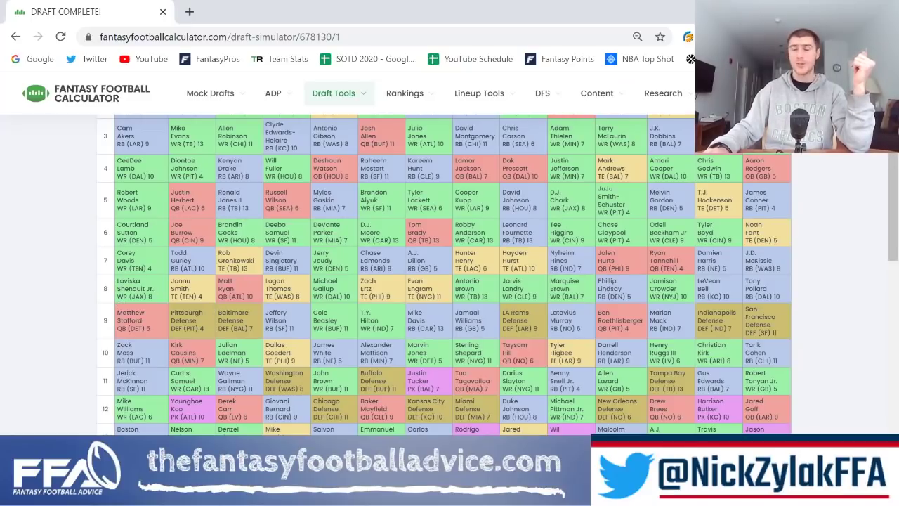
{"action": "scroll", "coordinate": [444, 274], "scroll_direction": "down", "scroll_amount": 2}
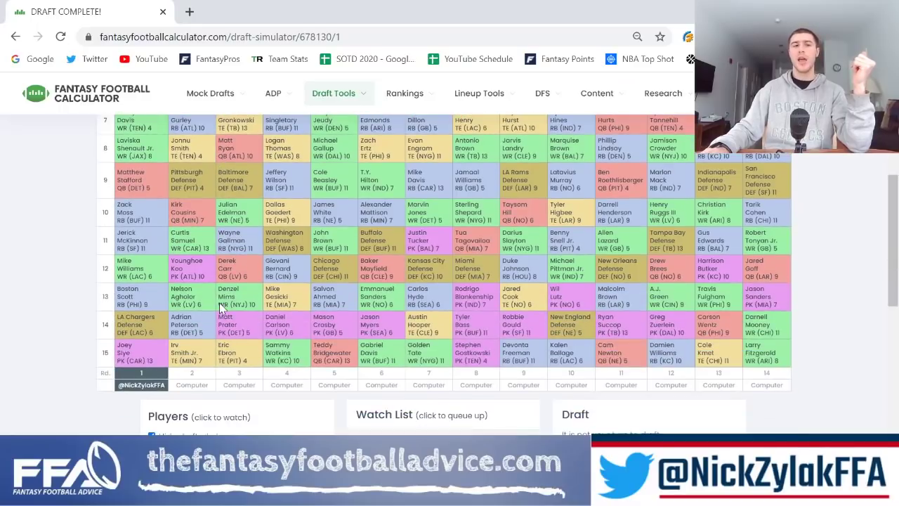
{"action": "scroll", "coordinate": [151, 190], "scroll_direction": "up", "scroll_amount": 1}
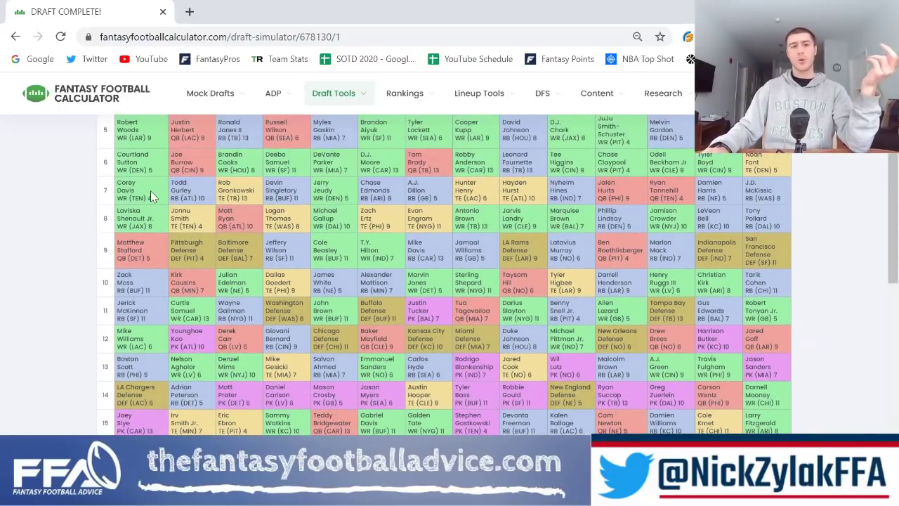
{"action": "scroll", "coordinate": [254, 278], "scroll_direction": "down", "scroll_amount": 1}
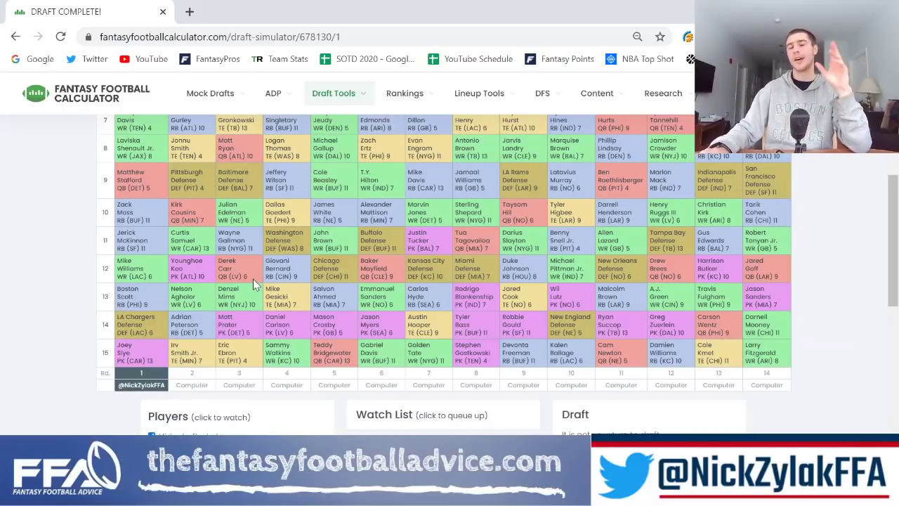
{"action": "scroll", "coordinate": [253, 279], "scroll_direction": "up", "scroll_amount": 3}
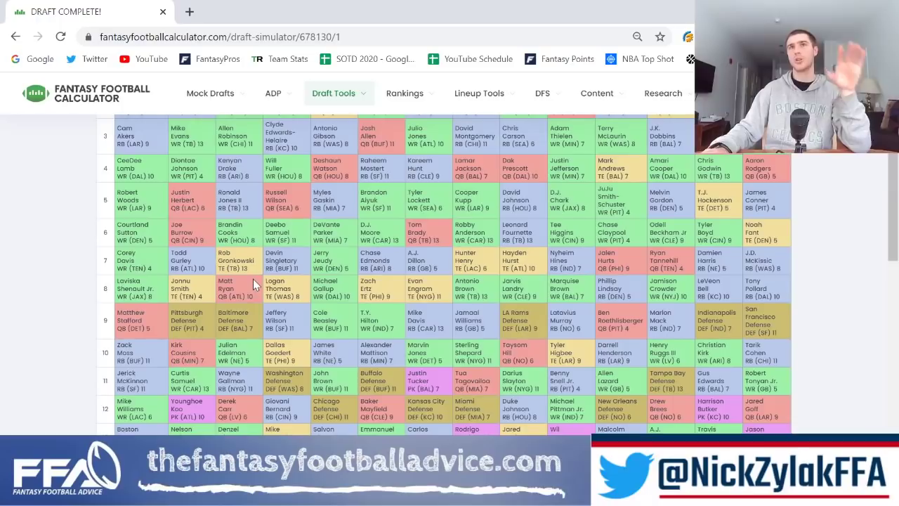
{"action": "scroll", "coordinate": [253, 279], "scroll_direction": "down", "scroll_amount": 3}
{"action": "scroll", "coordinate": [252, 279], "scroll_direction": "up", "scroll_amount": 1}
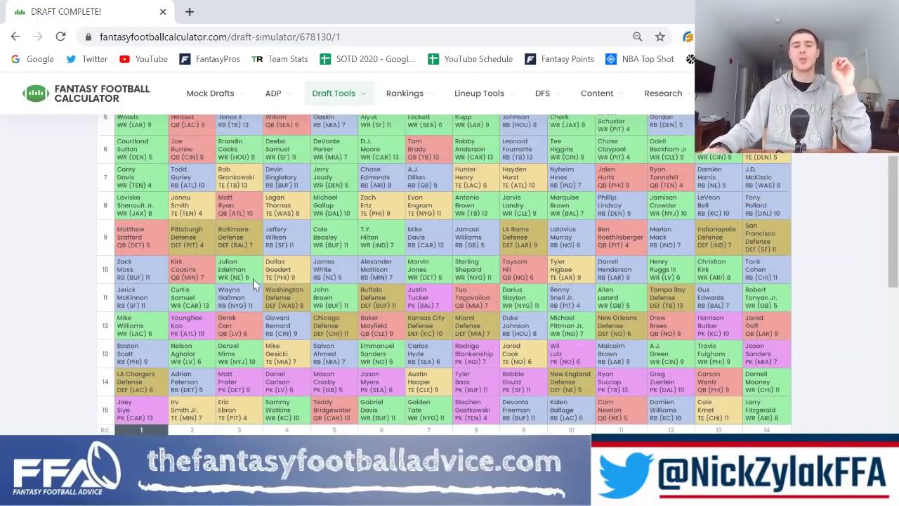
{"action": "scroll", "coordinate": [253, 279], "scroll_direction": "up", "scroll_amount": 5}
{"action": "scroll", "coordinate": [253, 279], "scroll_direction": "down", "scroll_amount": 2}
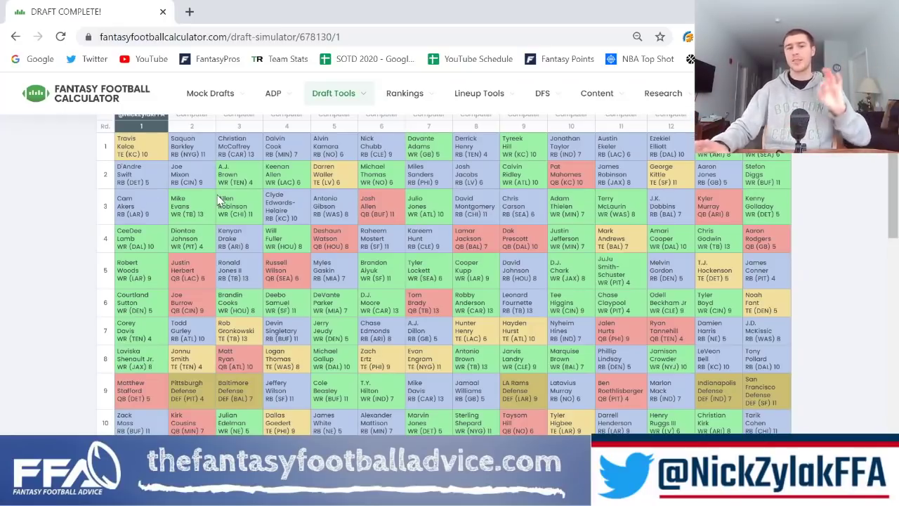
{"action": "scroll", "coordinate": [220, 200], "scroll_direction": "down", "scroll_amount": 1}
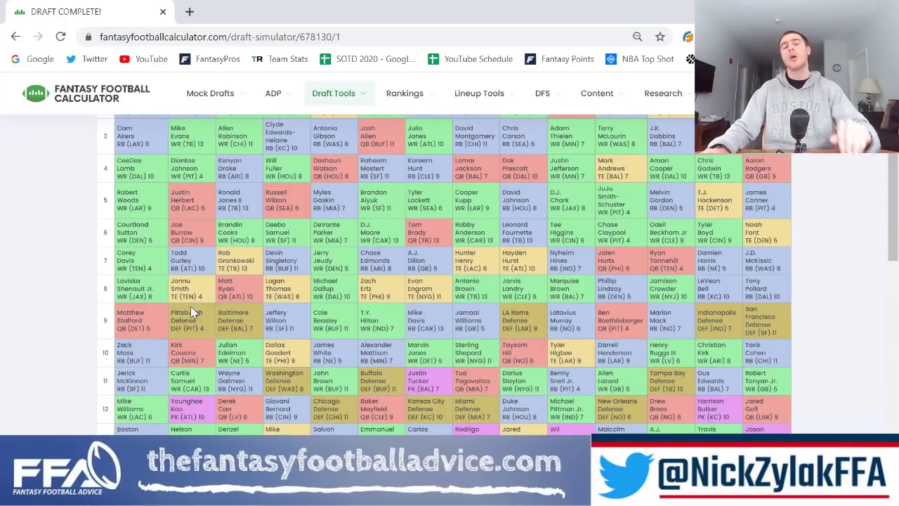
{"action": "scroll", "coordinate": [192, 294], "scroll_direction": "up", "scroll_amount": 1}
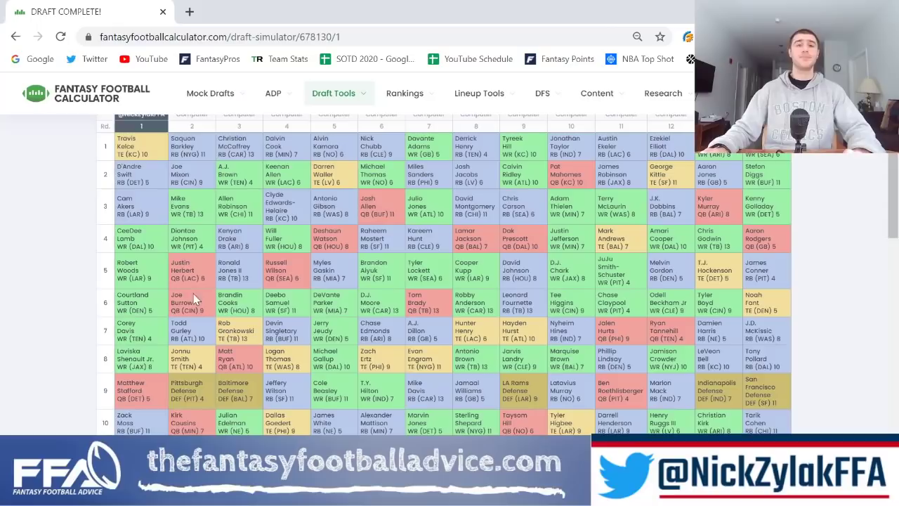